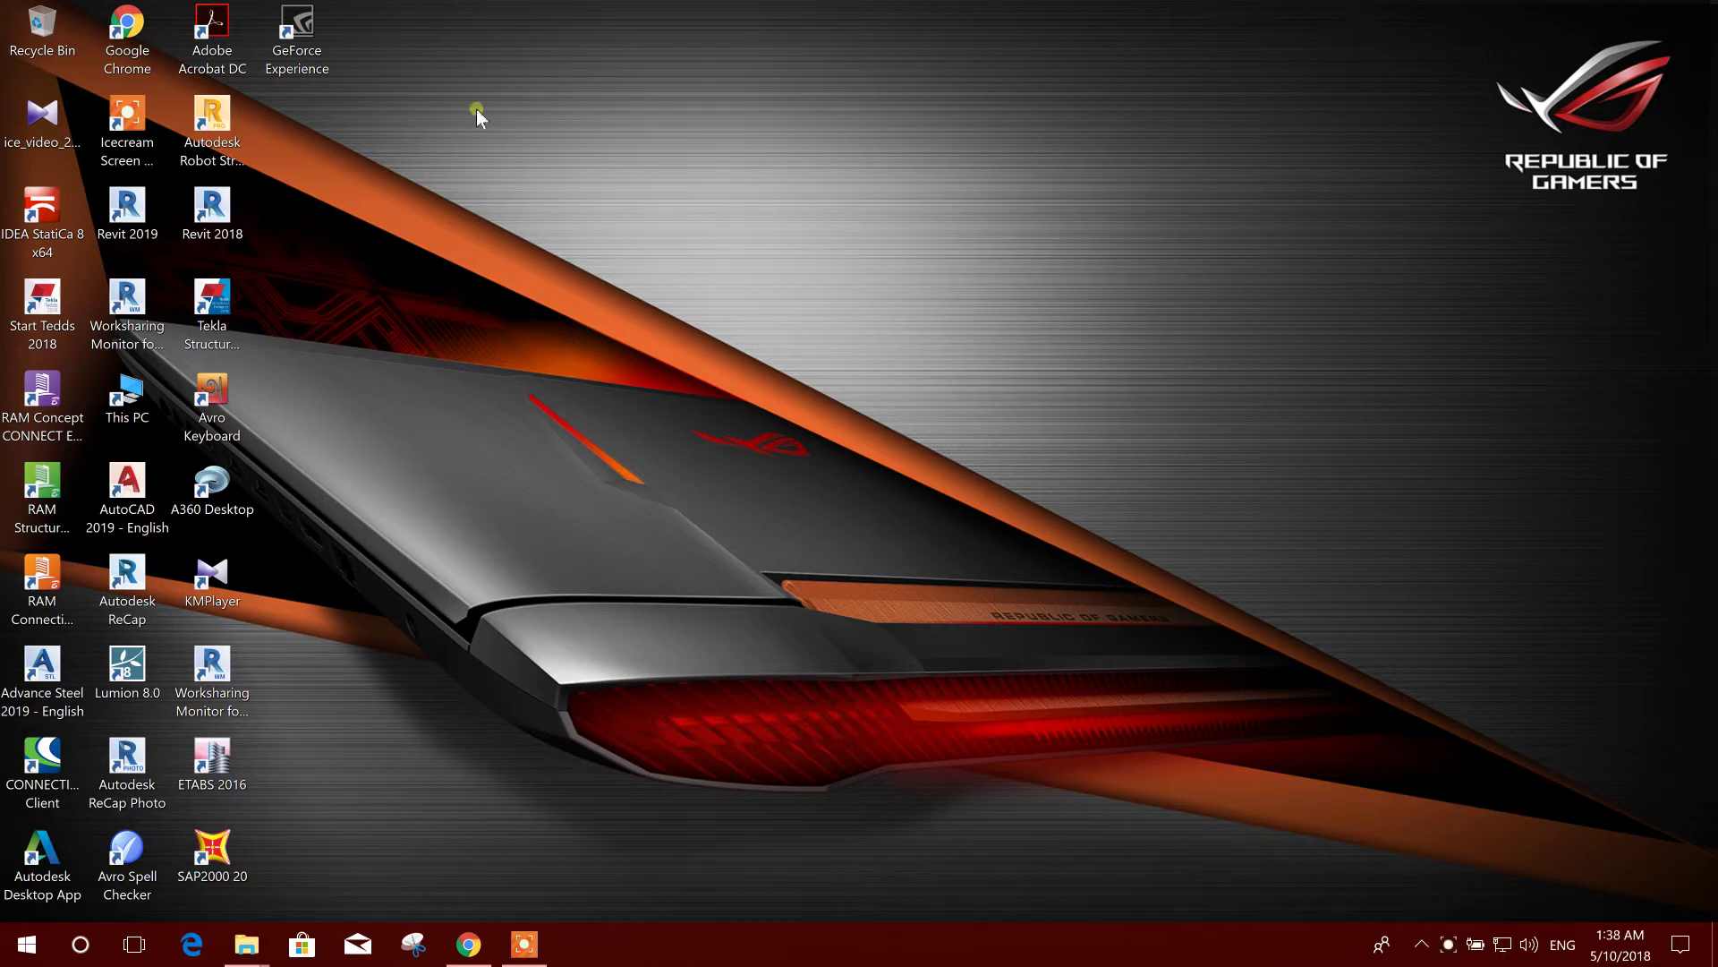
# Step: Launch Tedds 2018 as the standalone application and dismiss the Start Page
pyautogui.rightClick(49, 293)
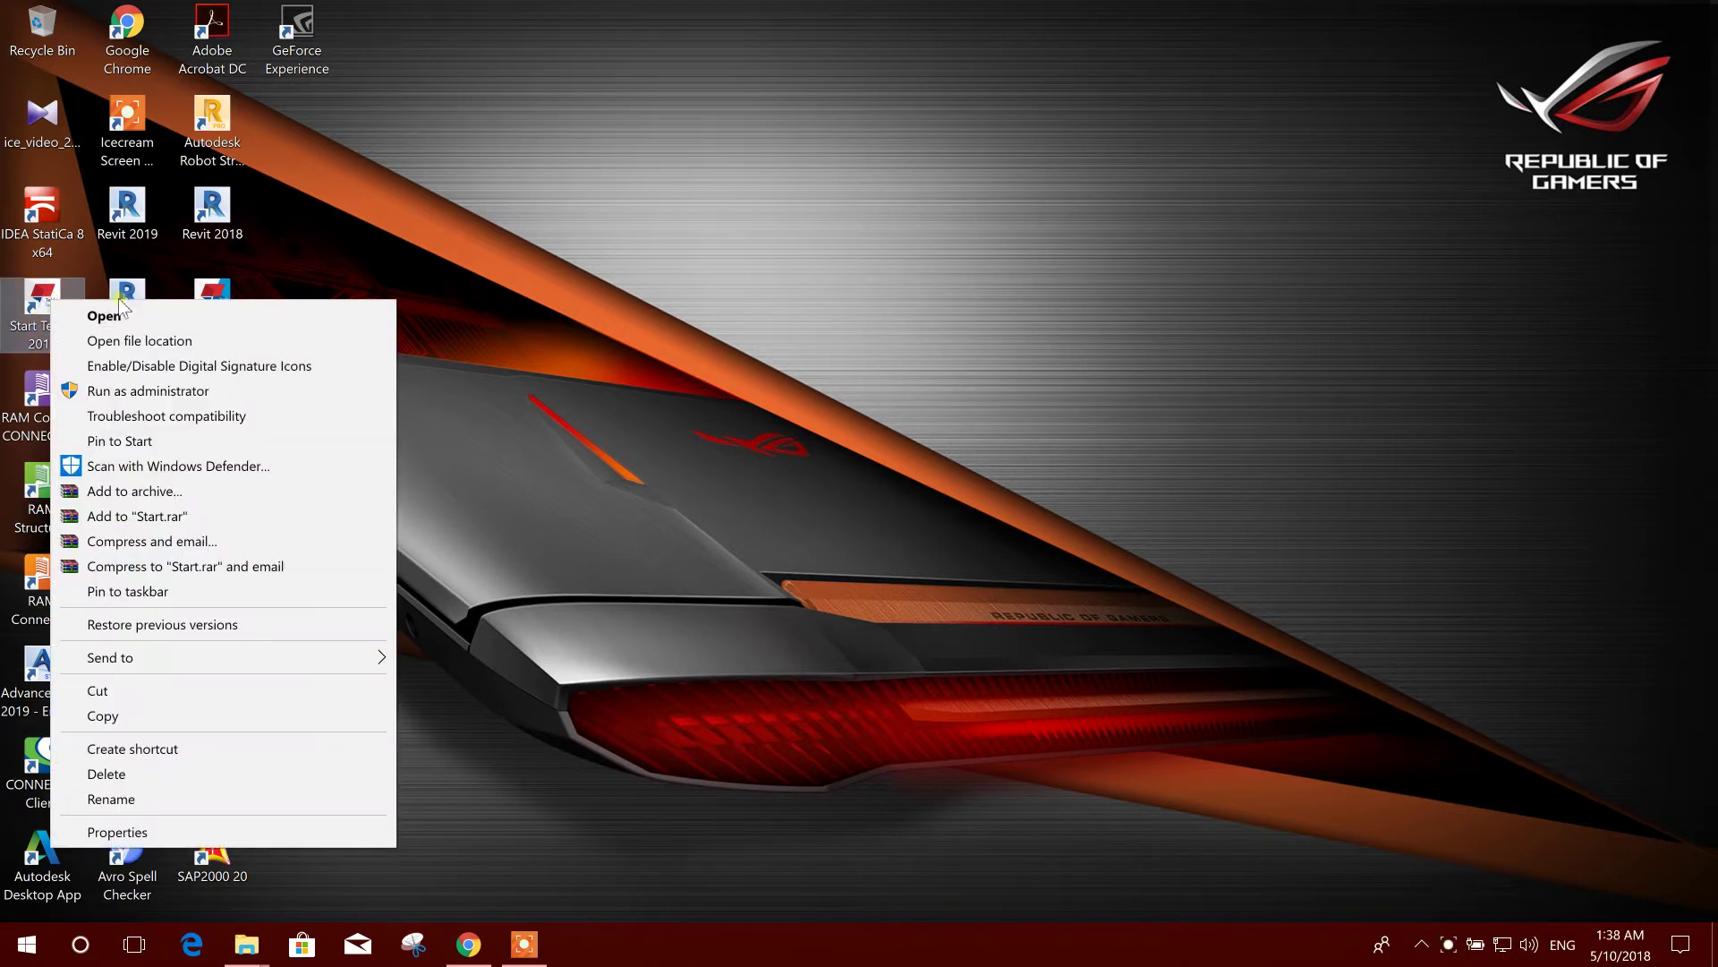
pyautogui.click(125, 316)
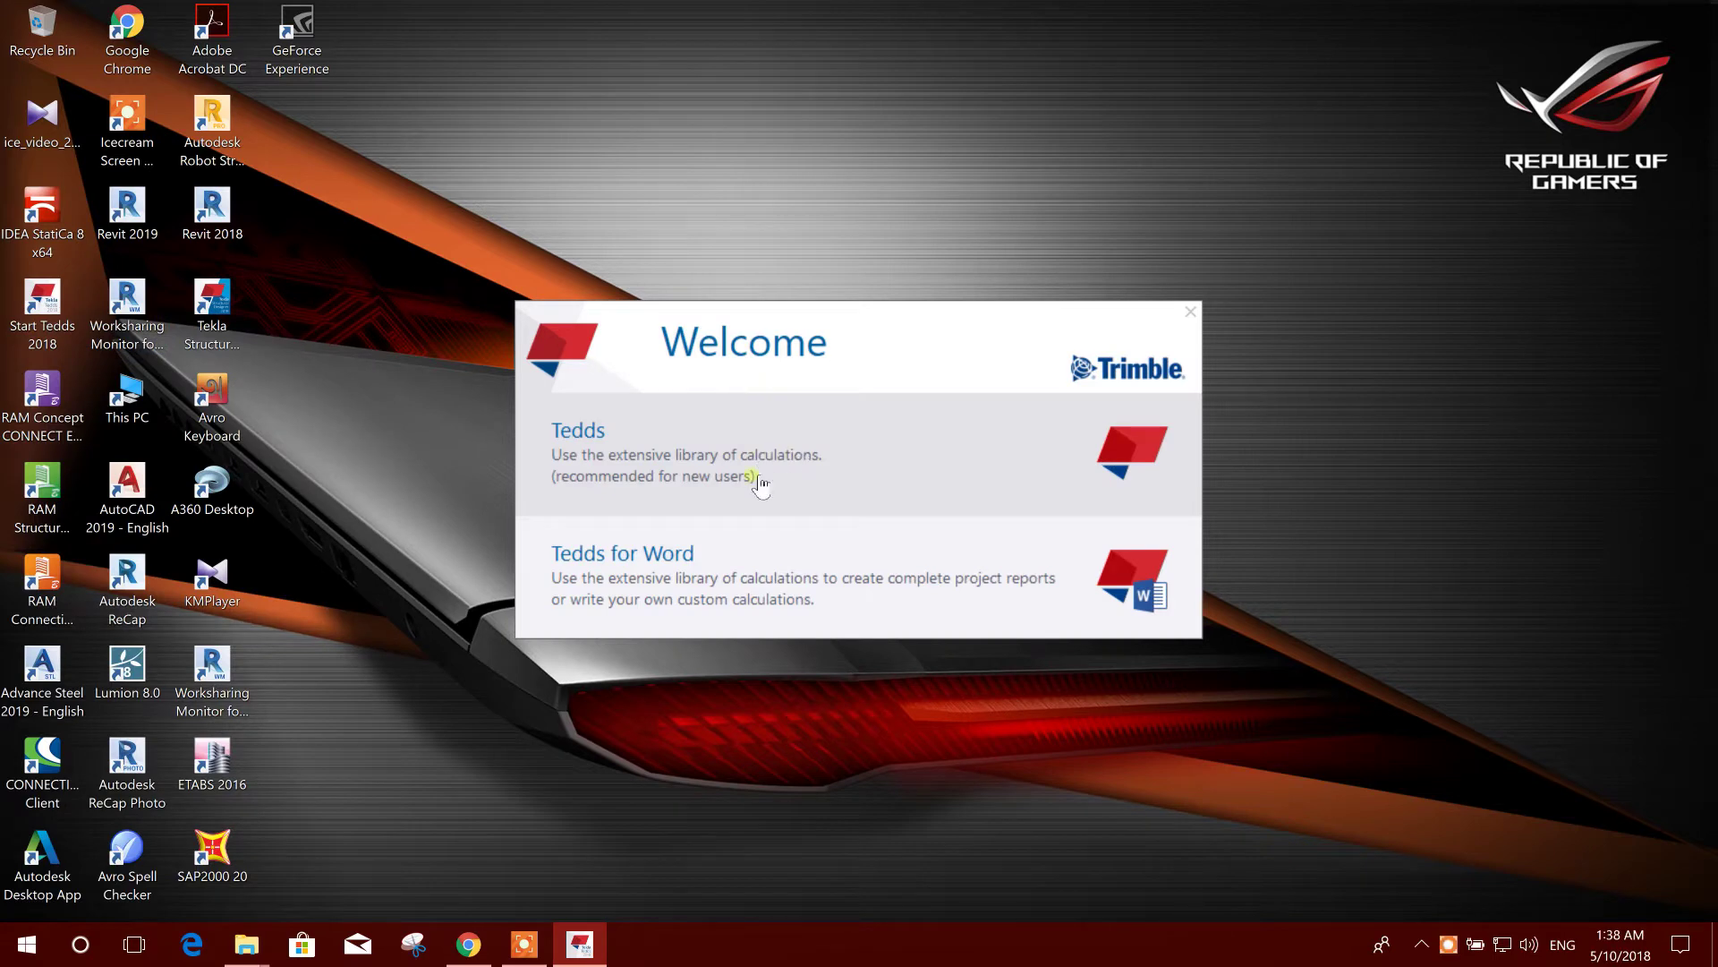
pyautogui.click(775, 472)
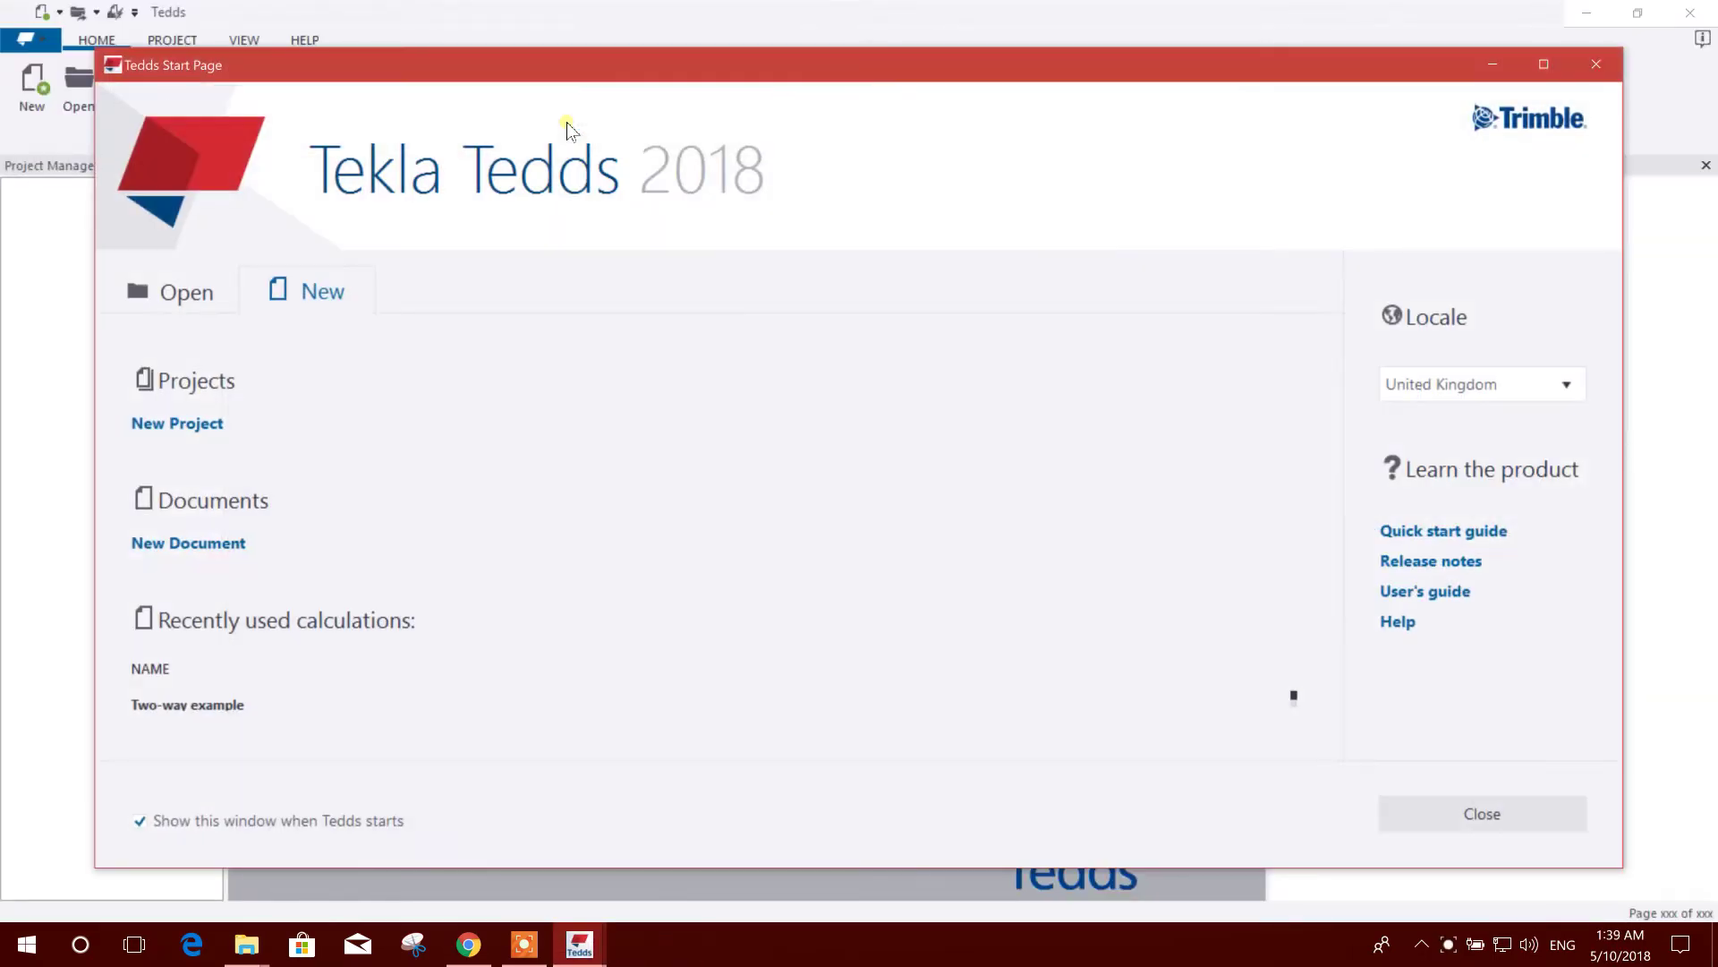
pyautogui.press('Escape')
# Step: Keep the United Kingdom locale and start a new calculation document
pyautogui.click(558, 90)
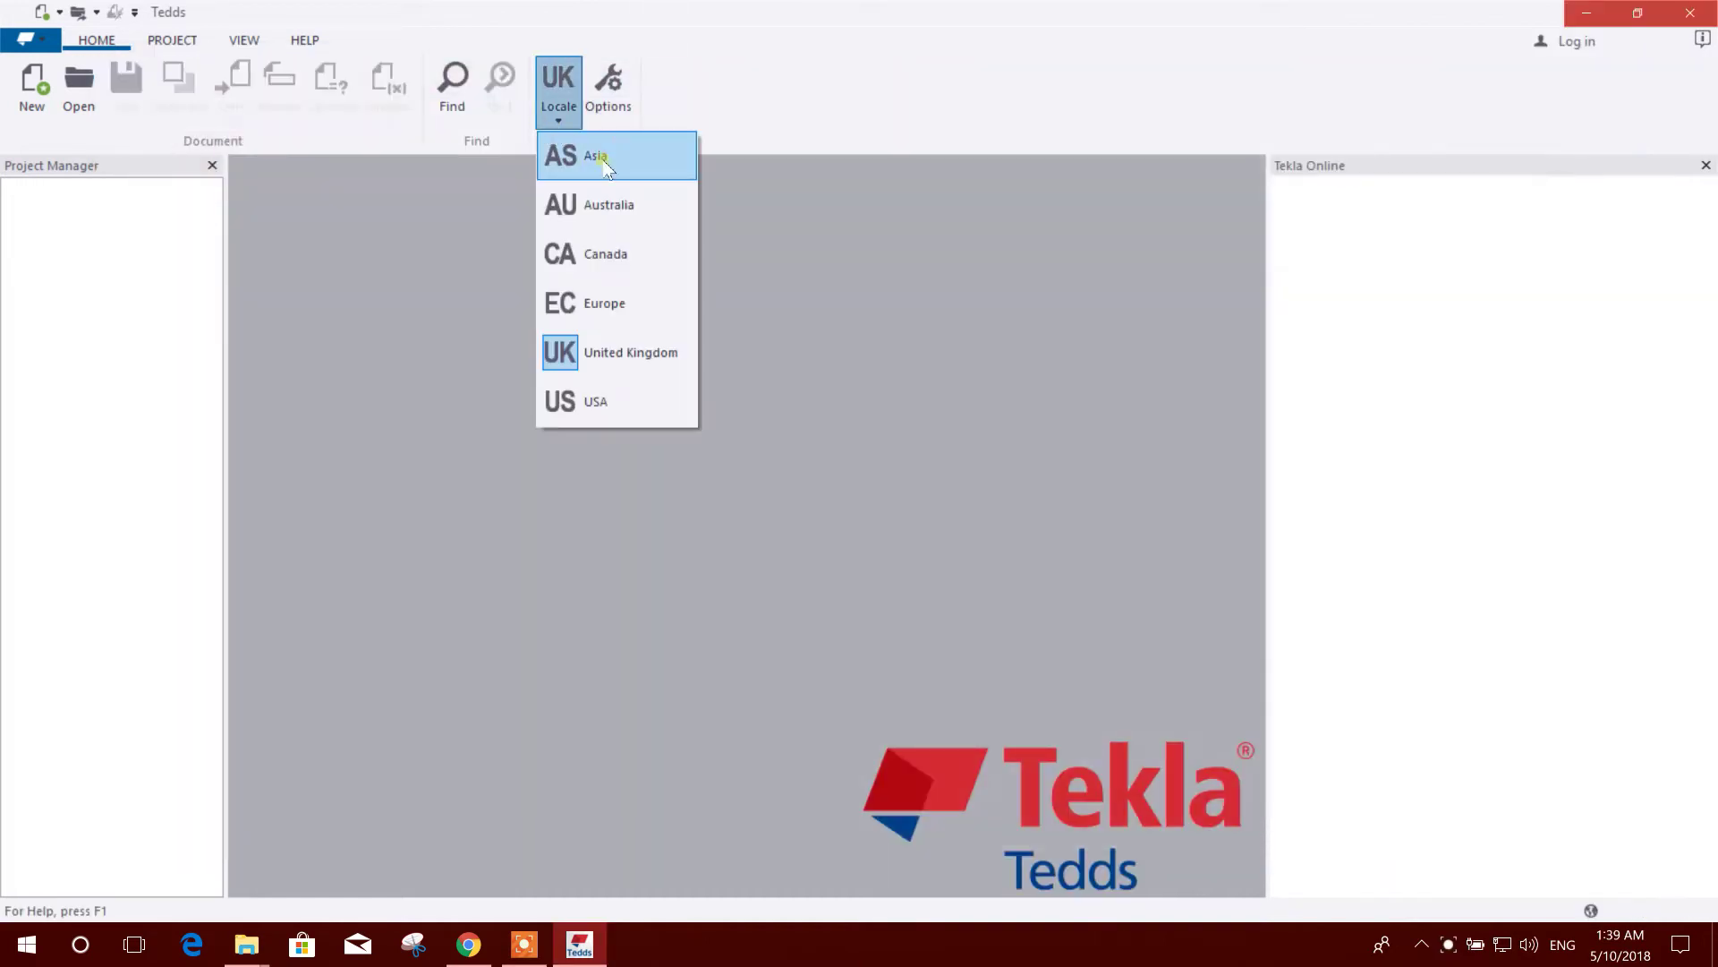
pyautogui.click(612, 357)
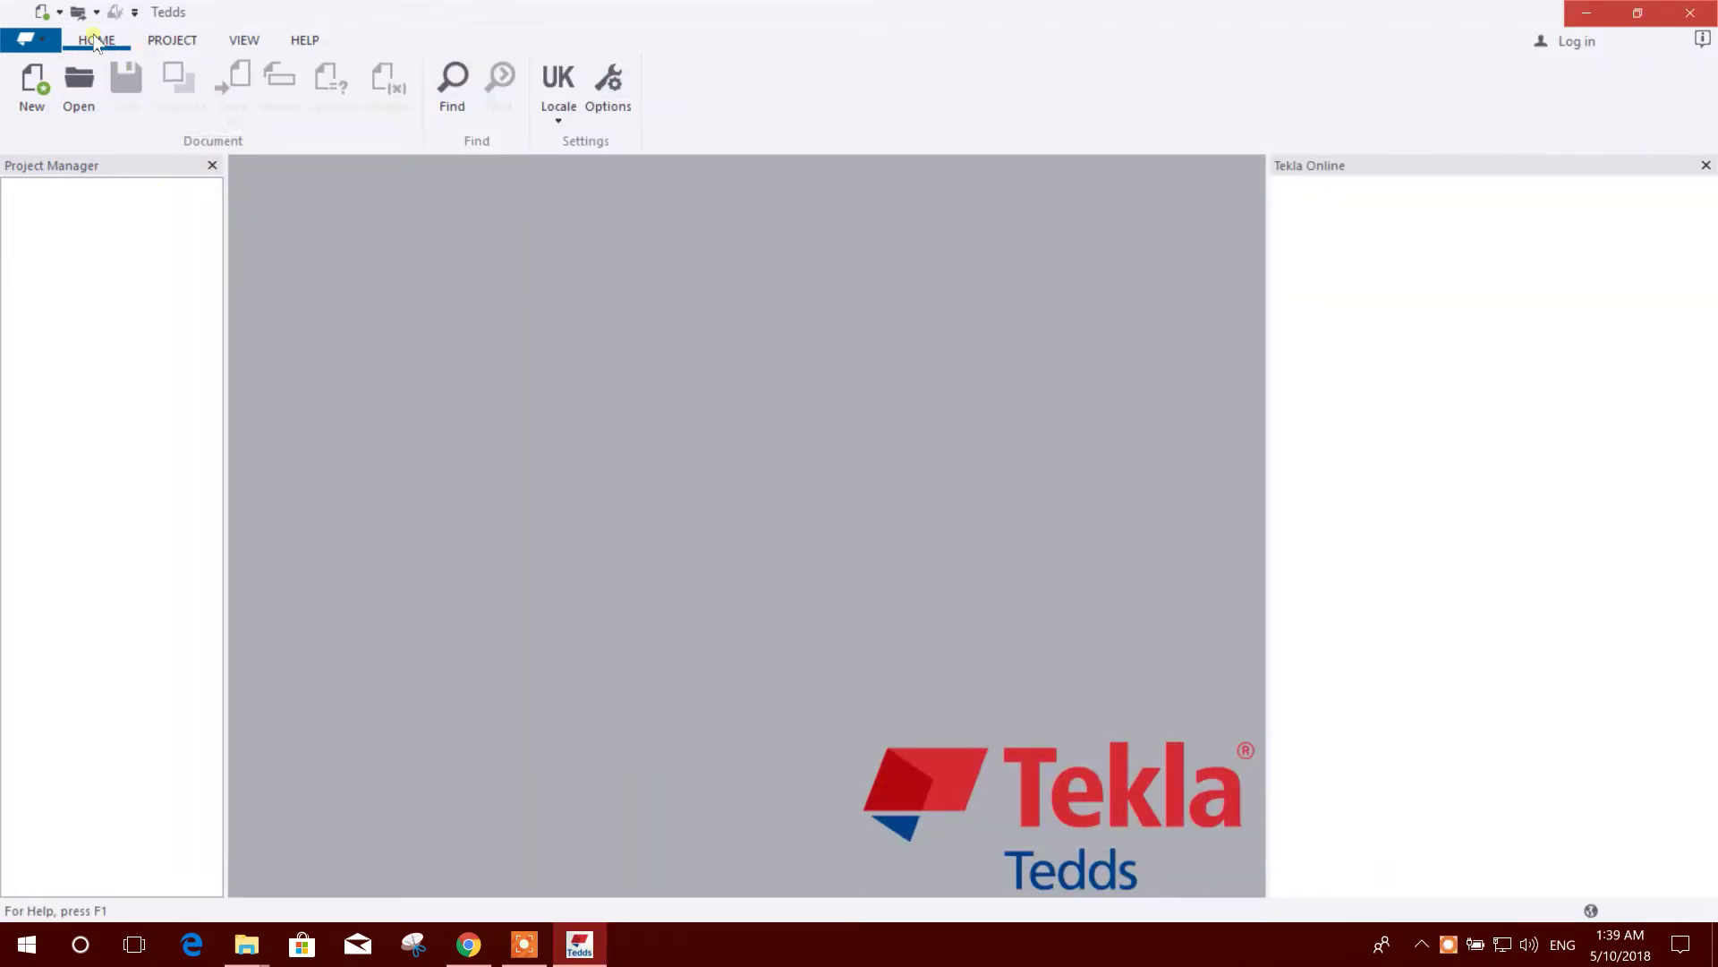
pyautogui.click(184, 40)
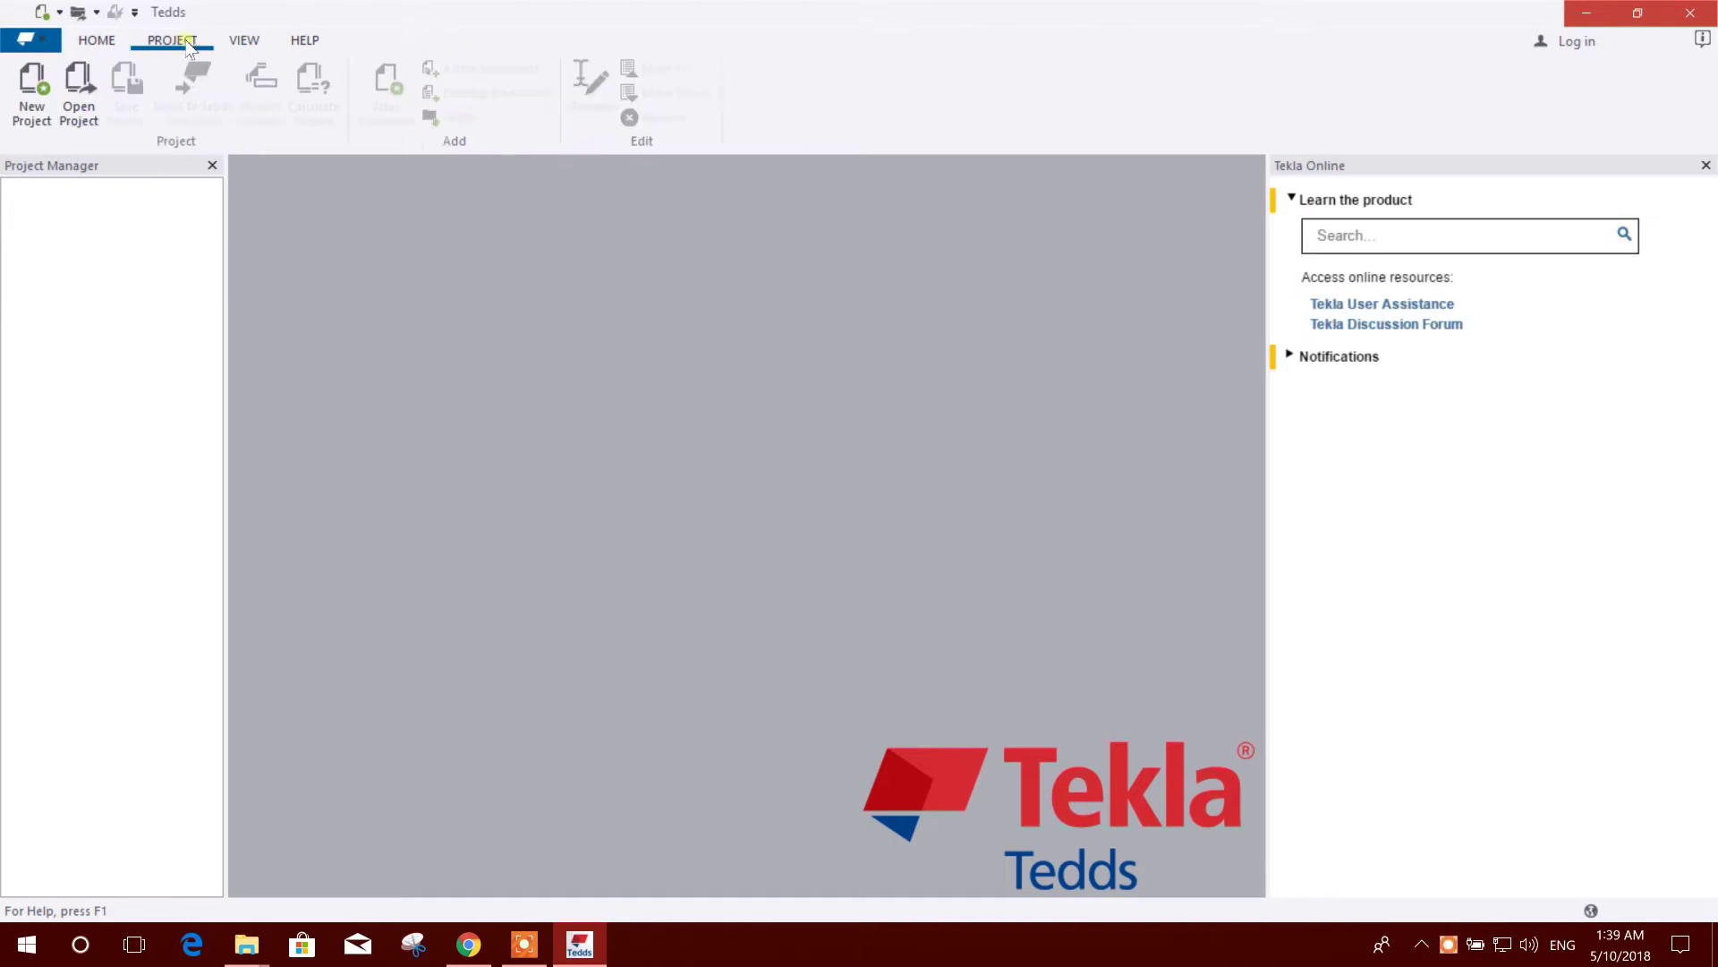
pyautogui.click(96, 39)
pyautogui.click(32, 85)
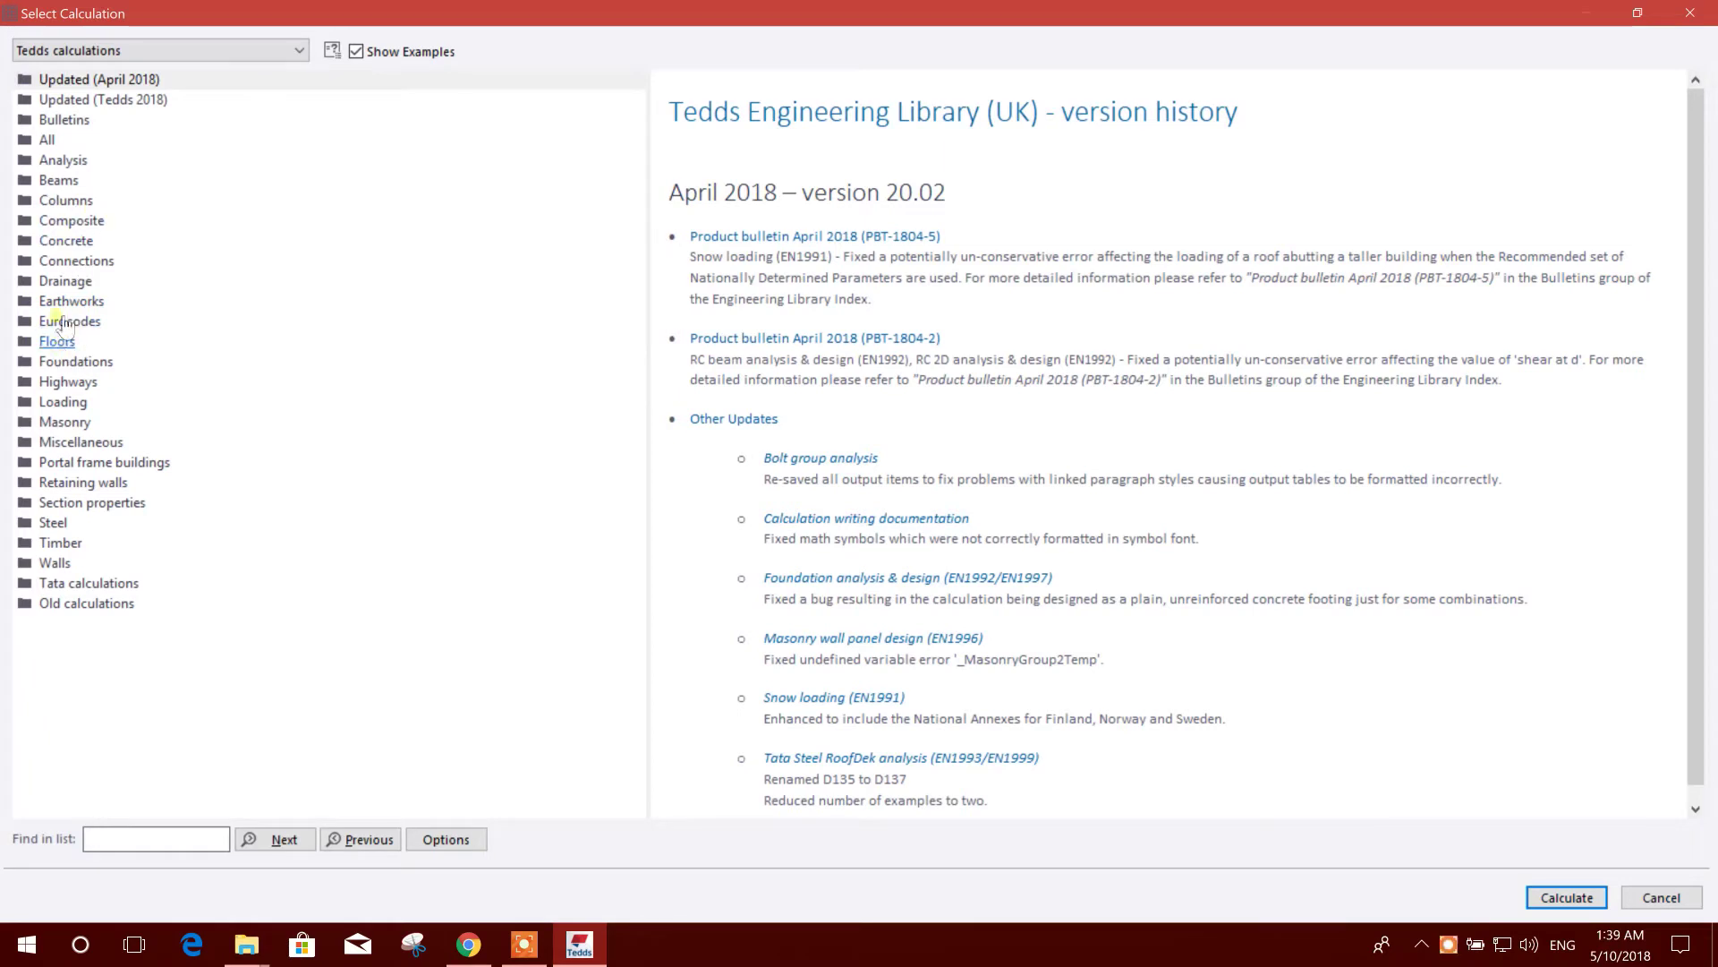
# Step: Expand Floors > RC slab design (EN1992) and calculate its Two-way example
pyautogui.doubleClick(63, 342)
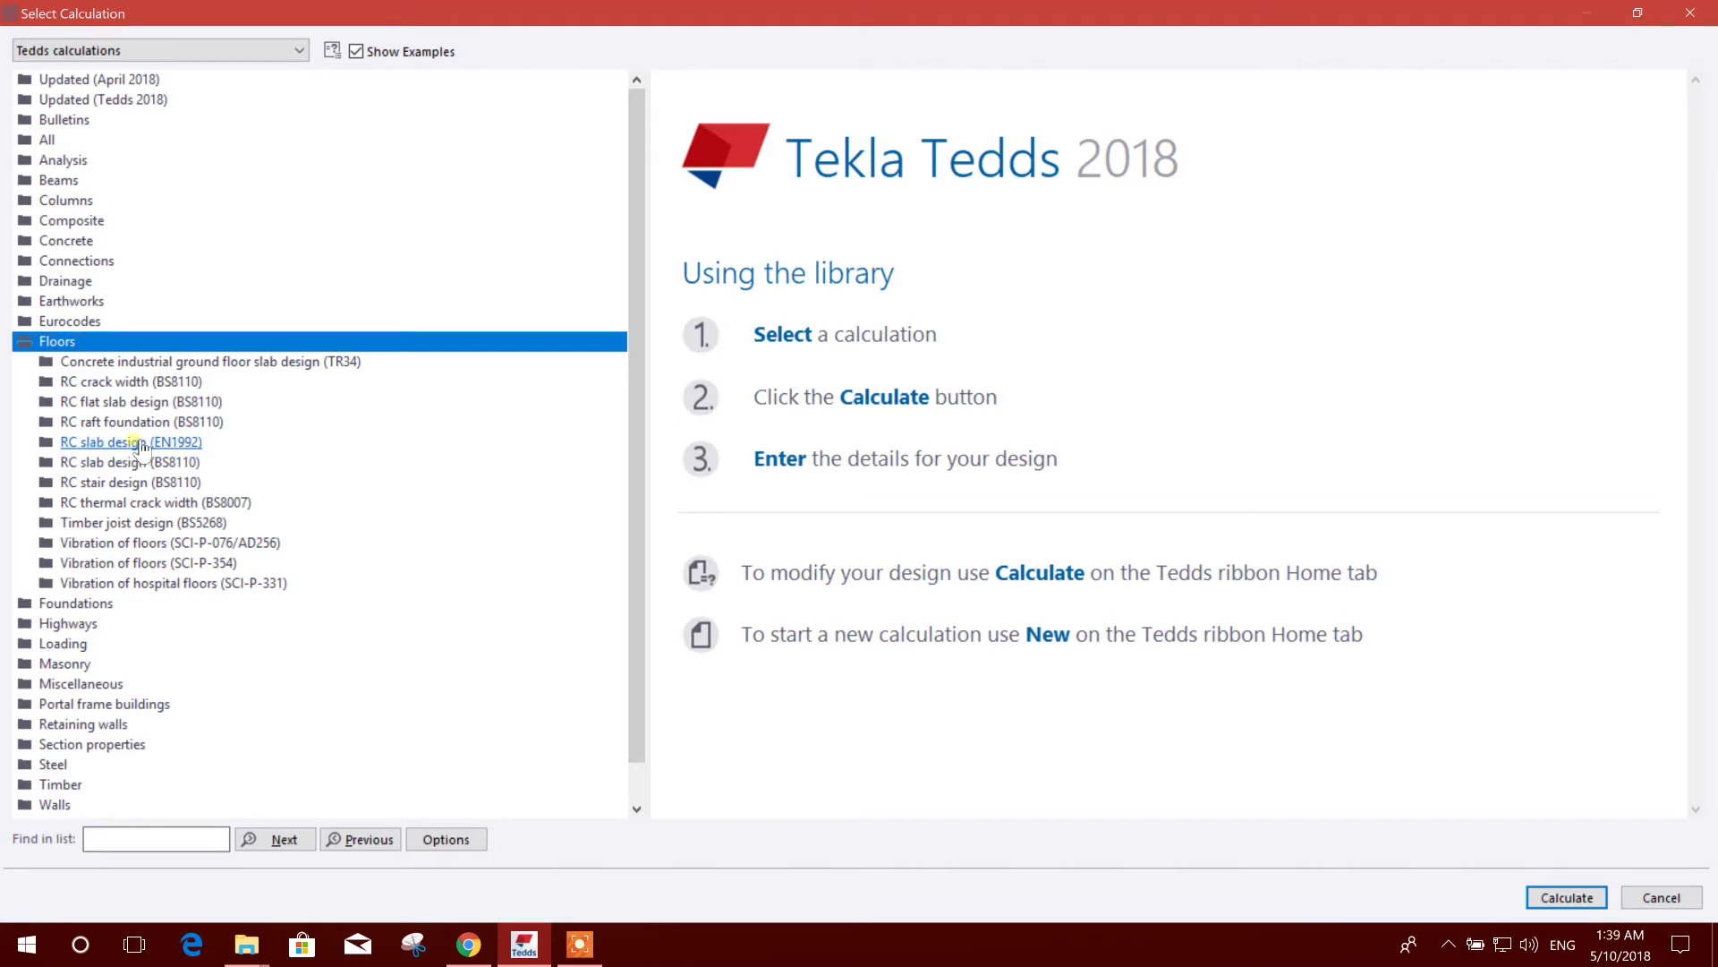
pyautogui.doubleClick(130, 442)
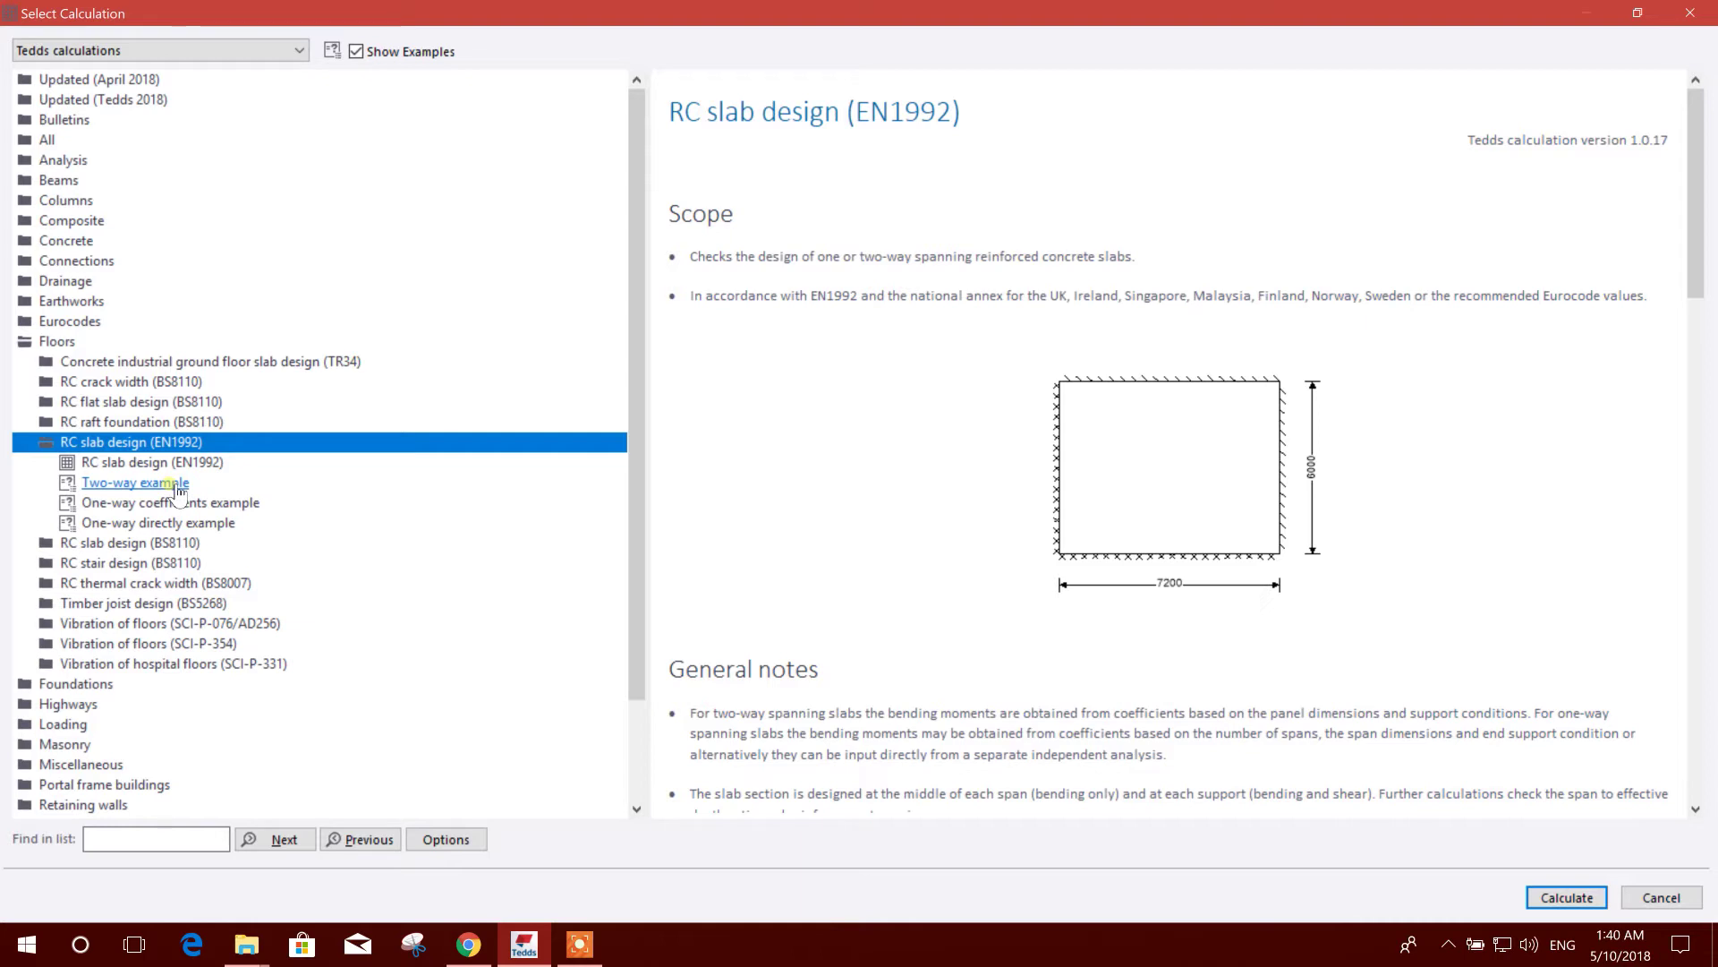
pyautogui.click(154, 486)
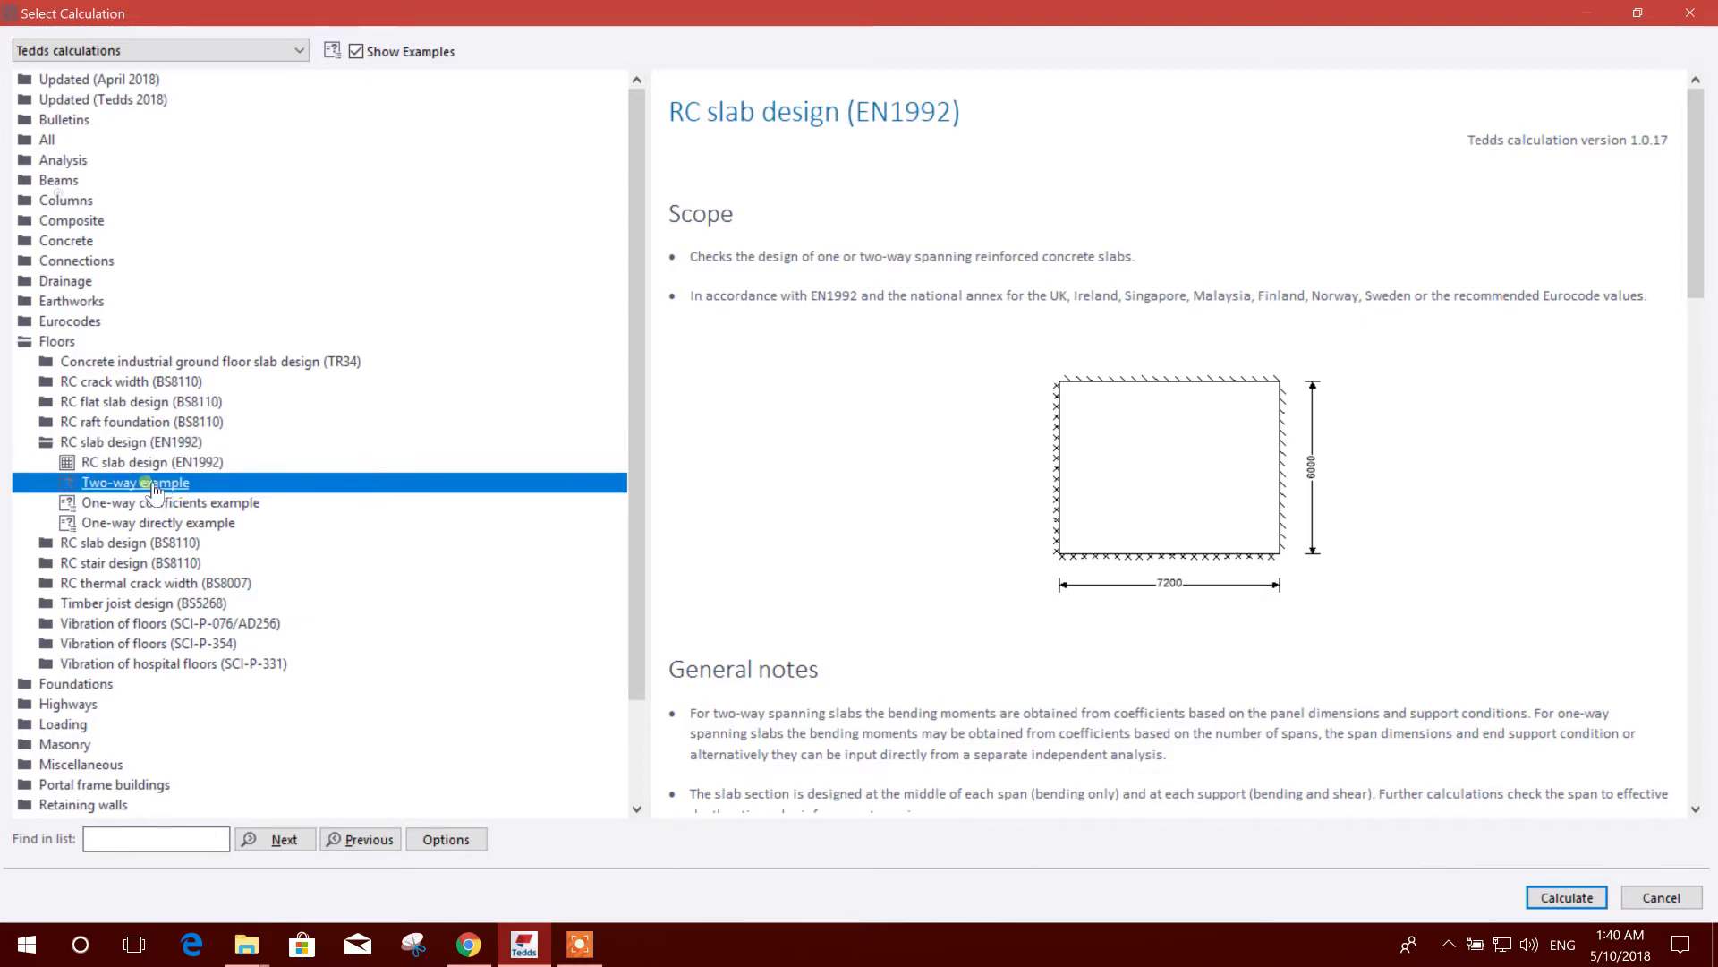
pyautogui.click(1562, 898)
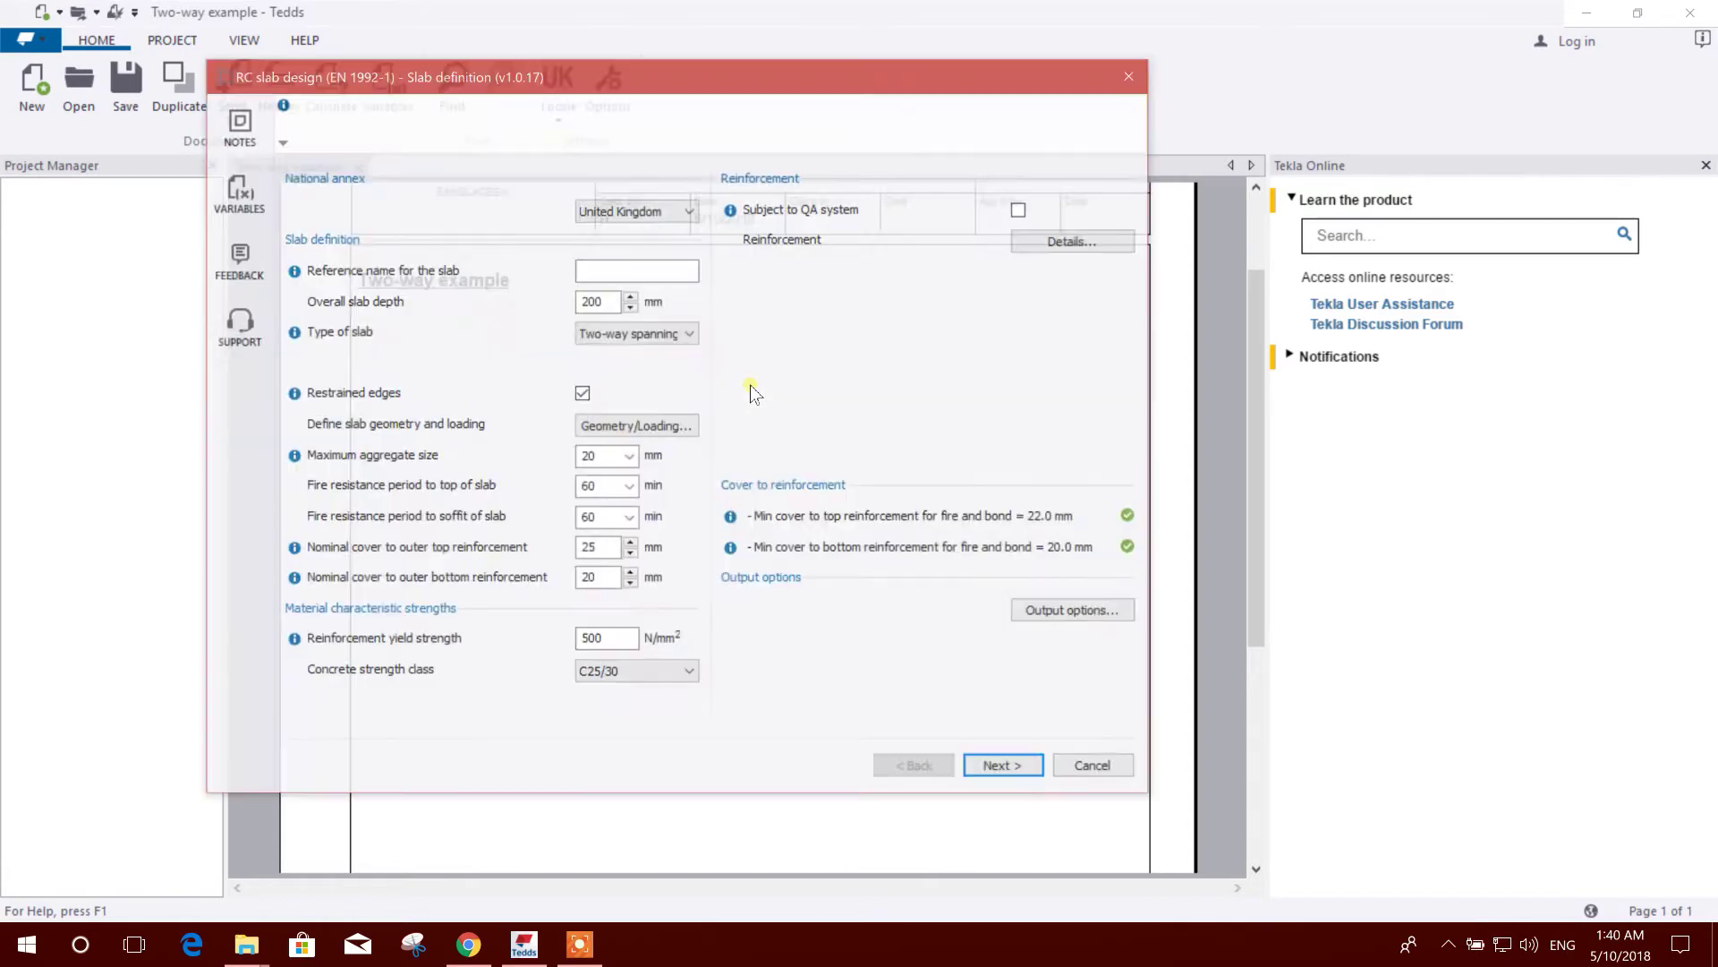
# Step: Set national annex United Kingdom, reference S1, 175 mm overall depth and two-way spanning
pyautogui.click(668, 213)
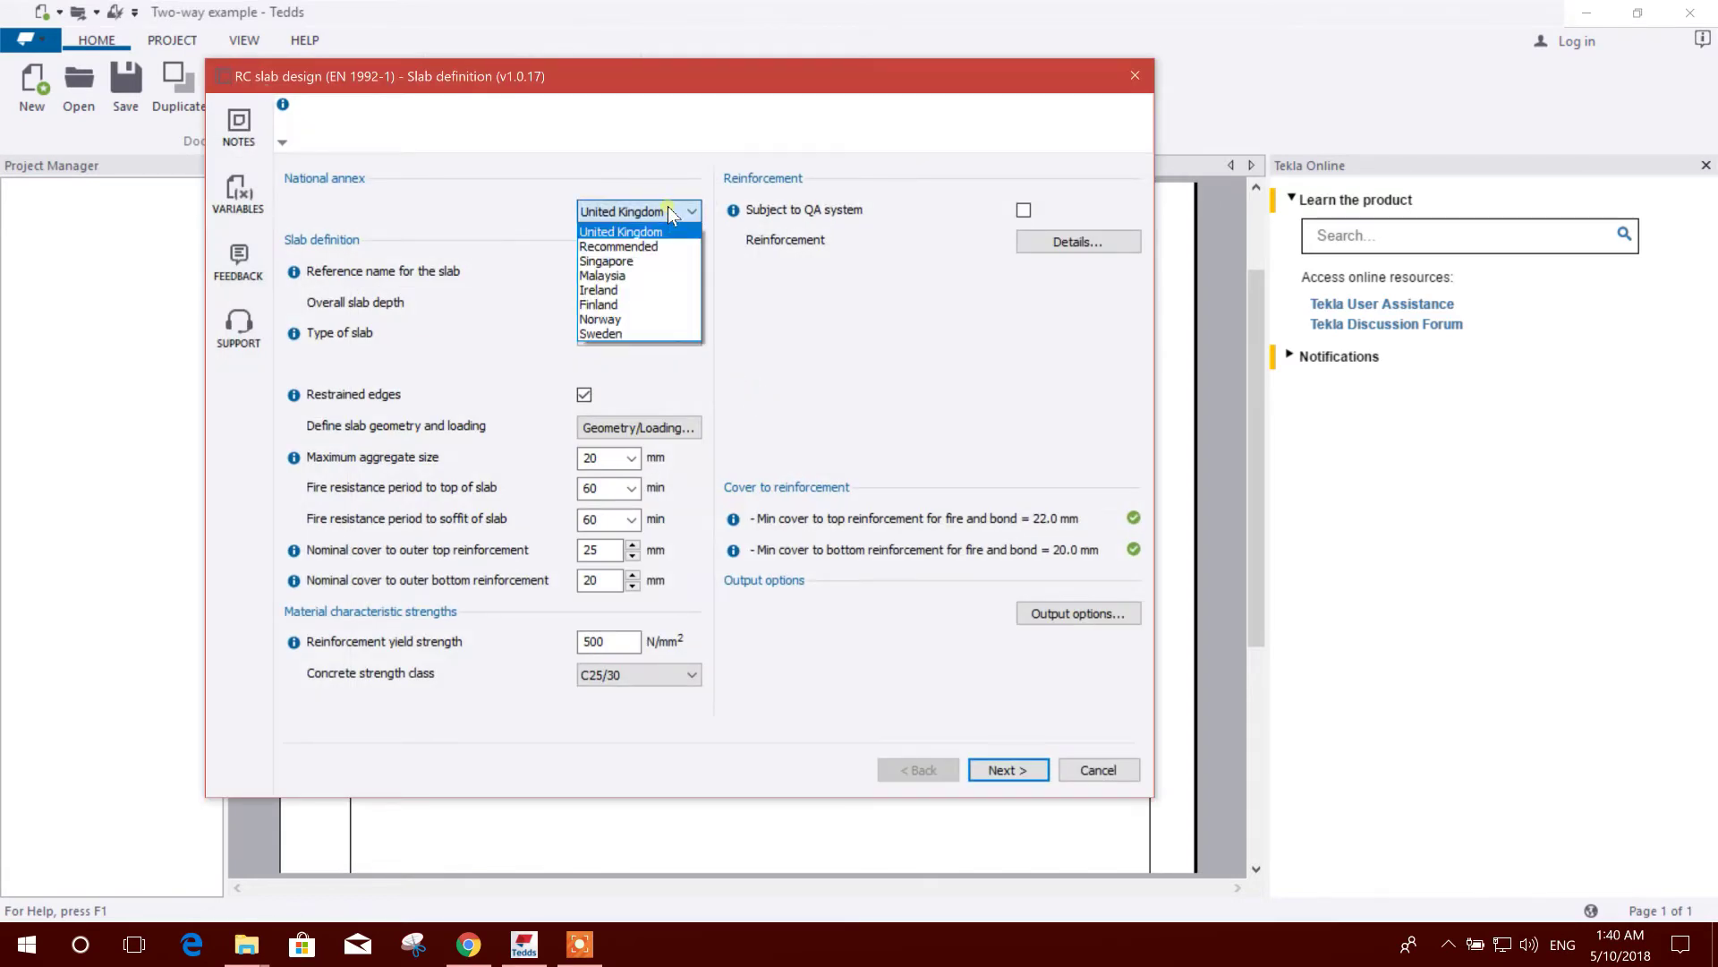
pyautogui.click(668, 212)
pyautogui.click(664, 213)
pyautogui.click(626, 232)
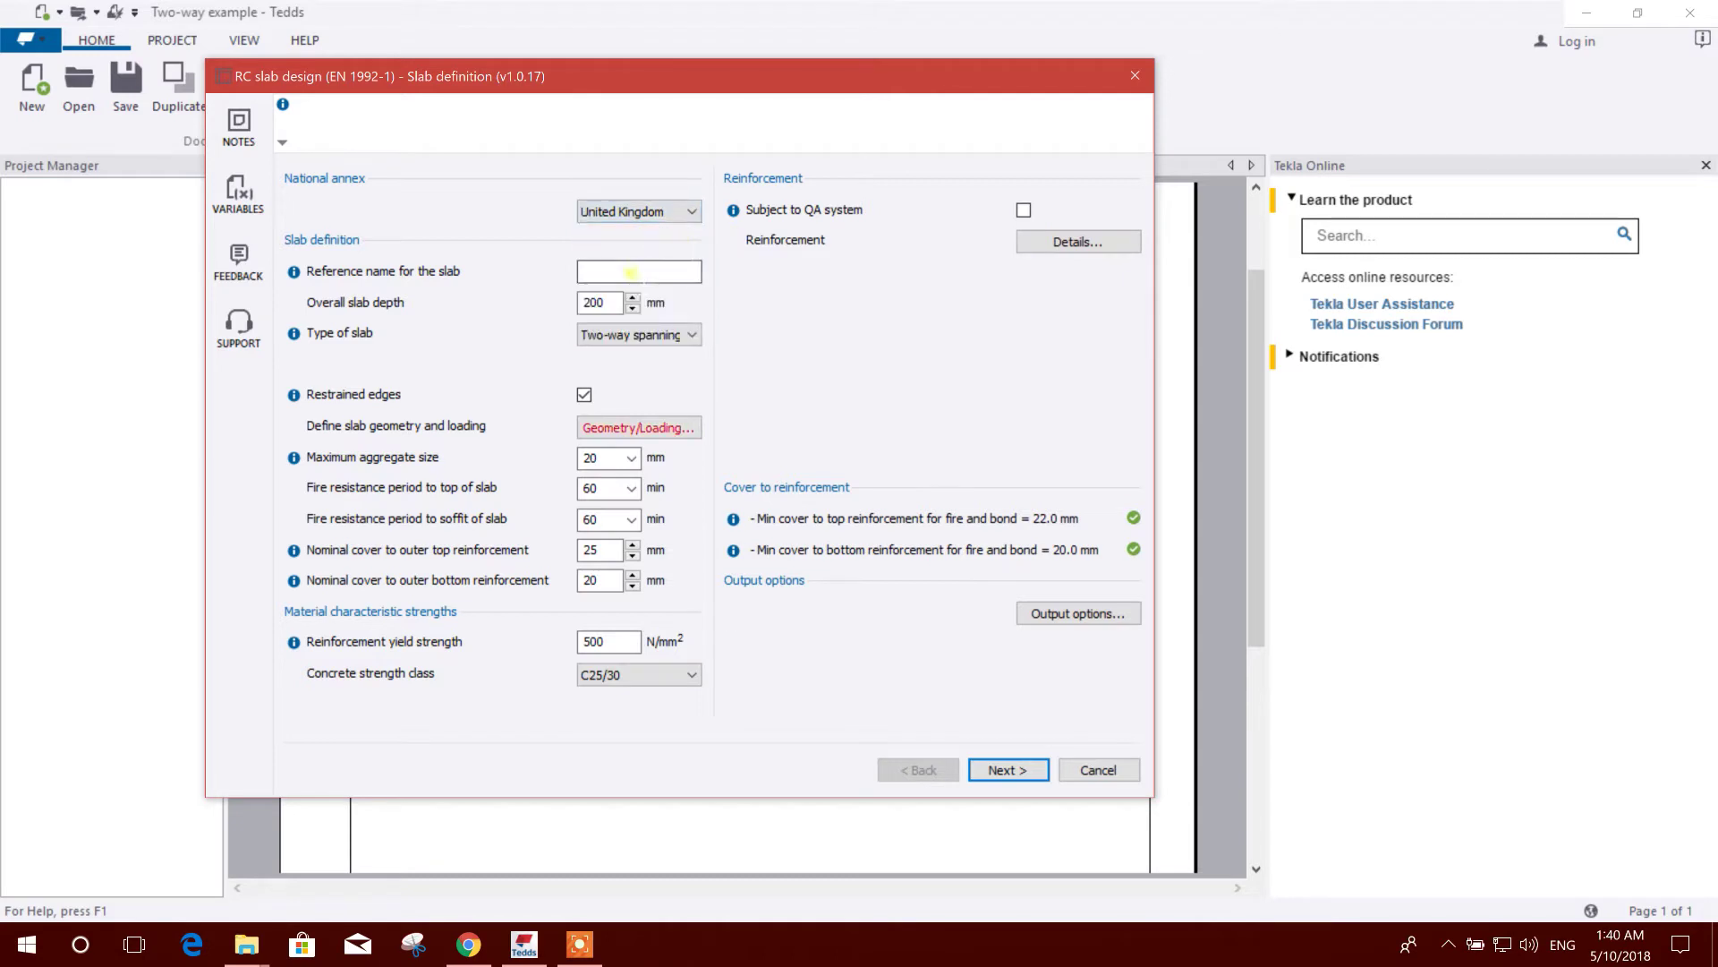
pyautogui.click(629, 269)
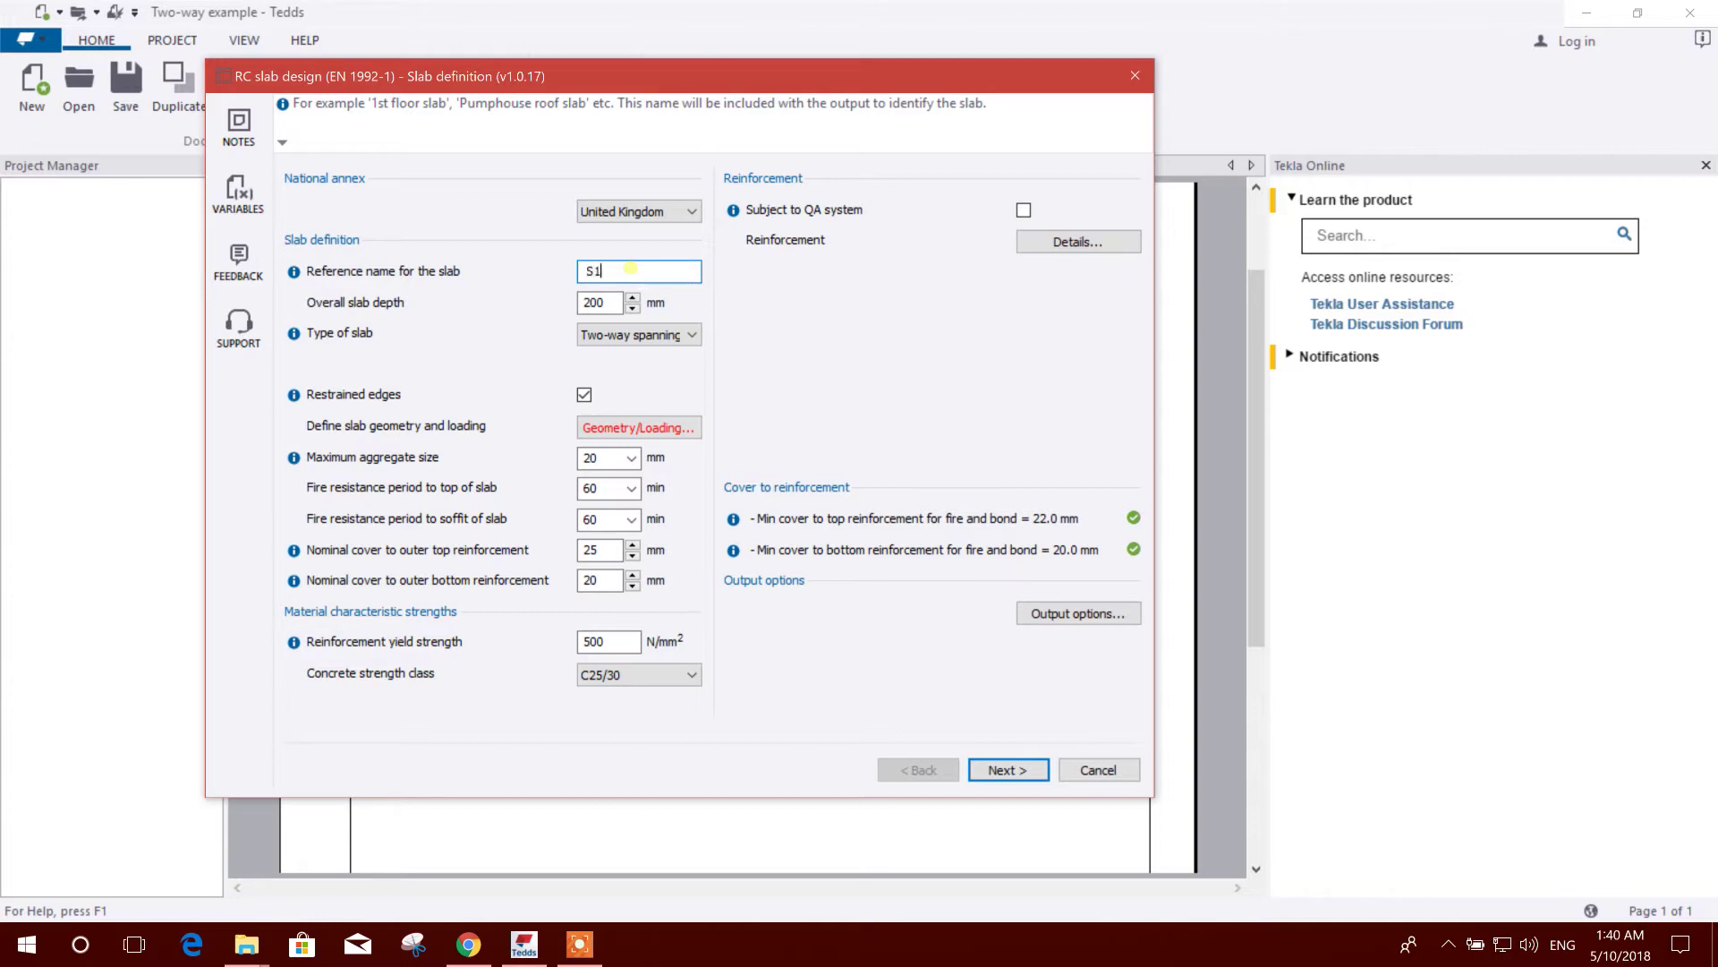
pyautogui.click(605, 303)
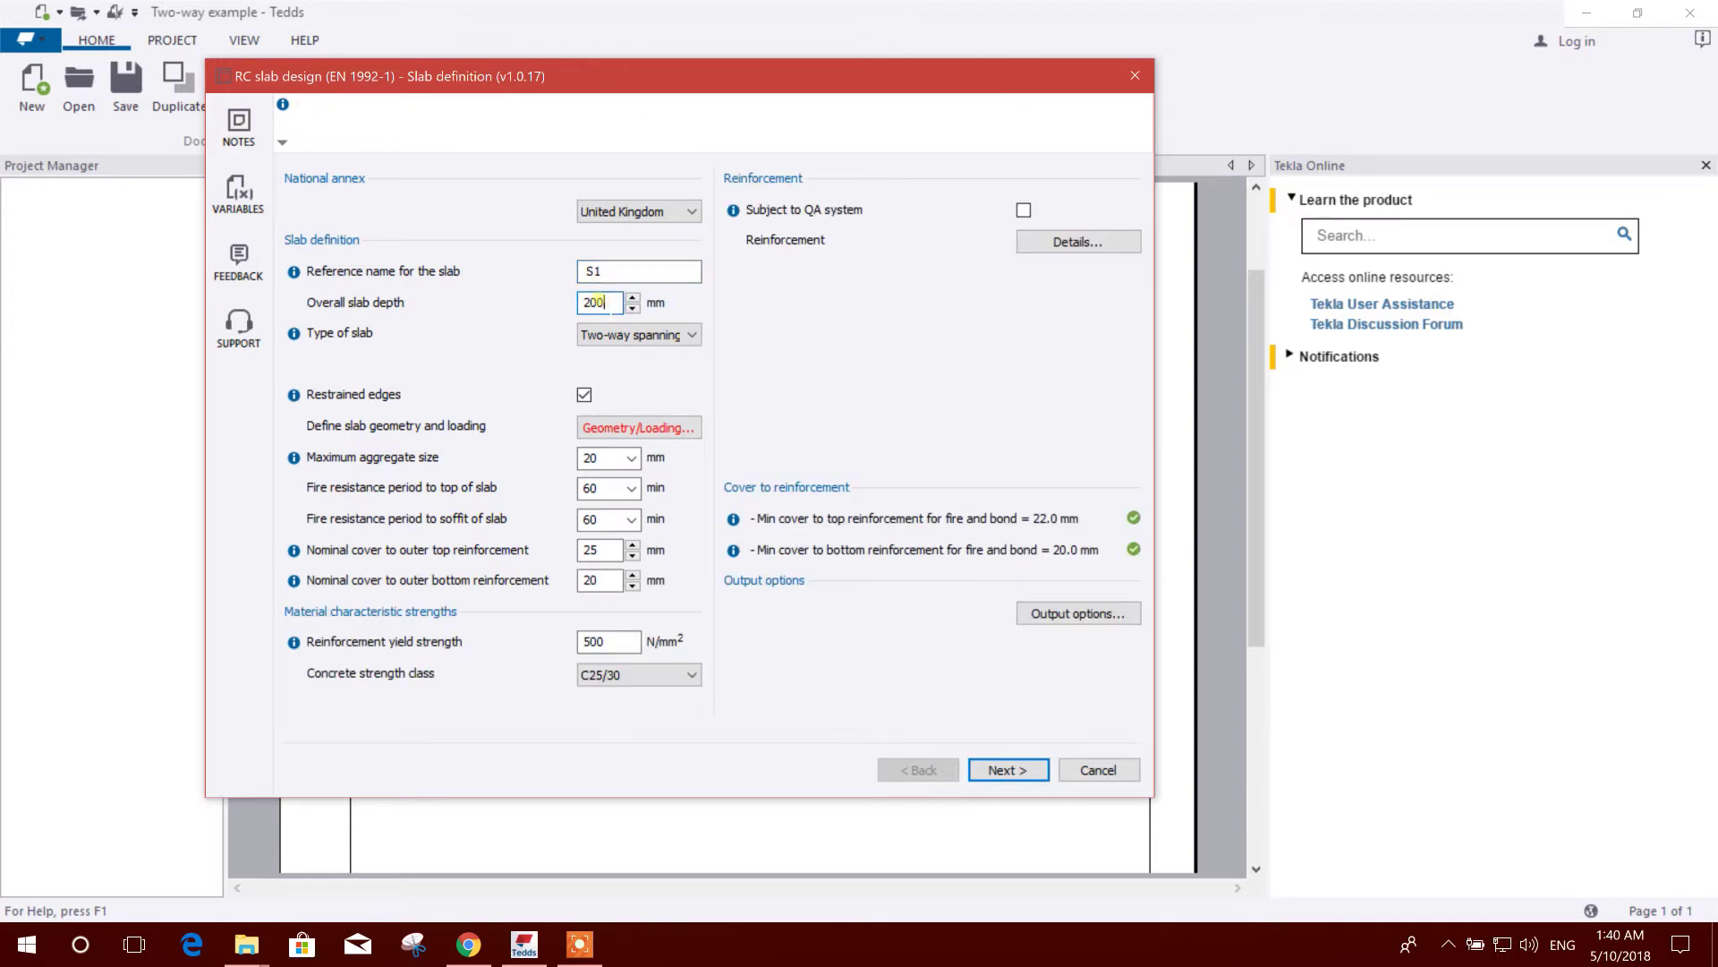
pyautogui.click(631, 308)
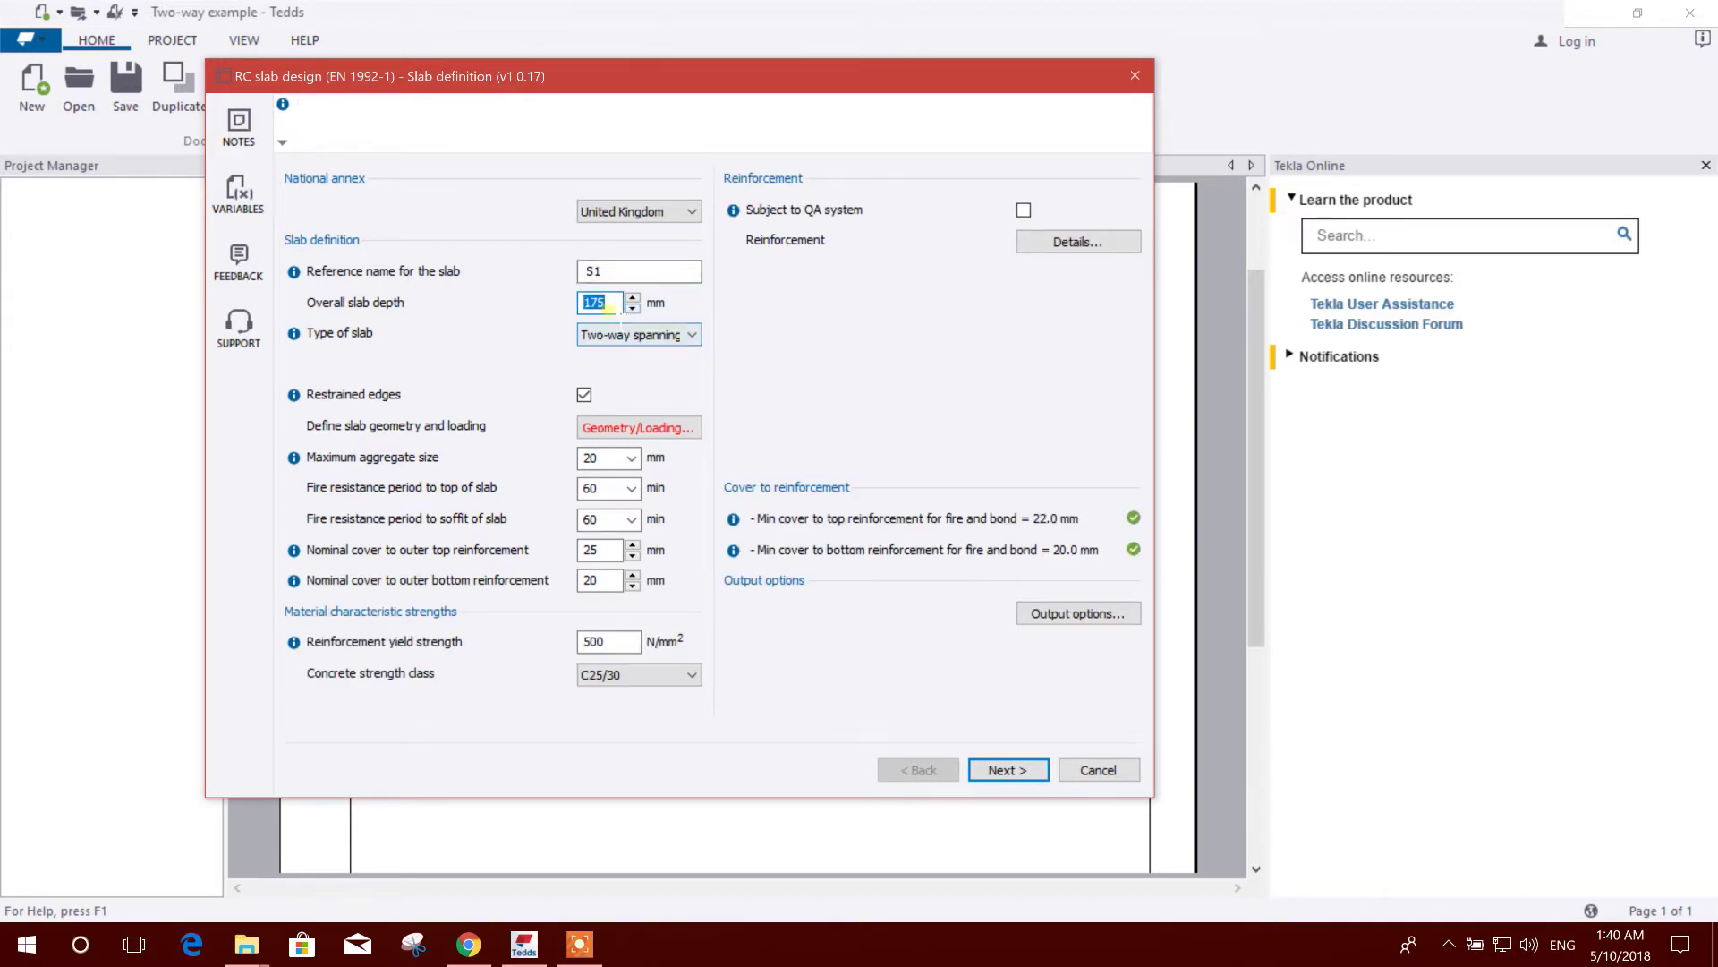
pyautogui.click(656, 336)
pyautogui.click(635, 365)
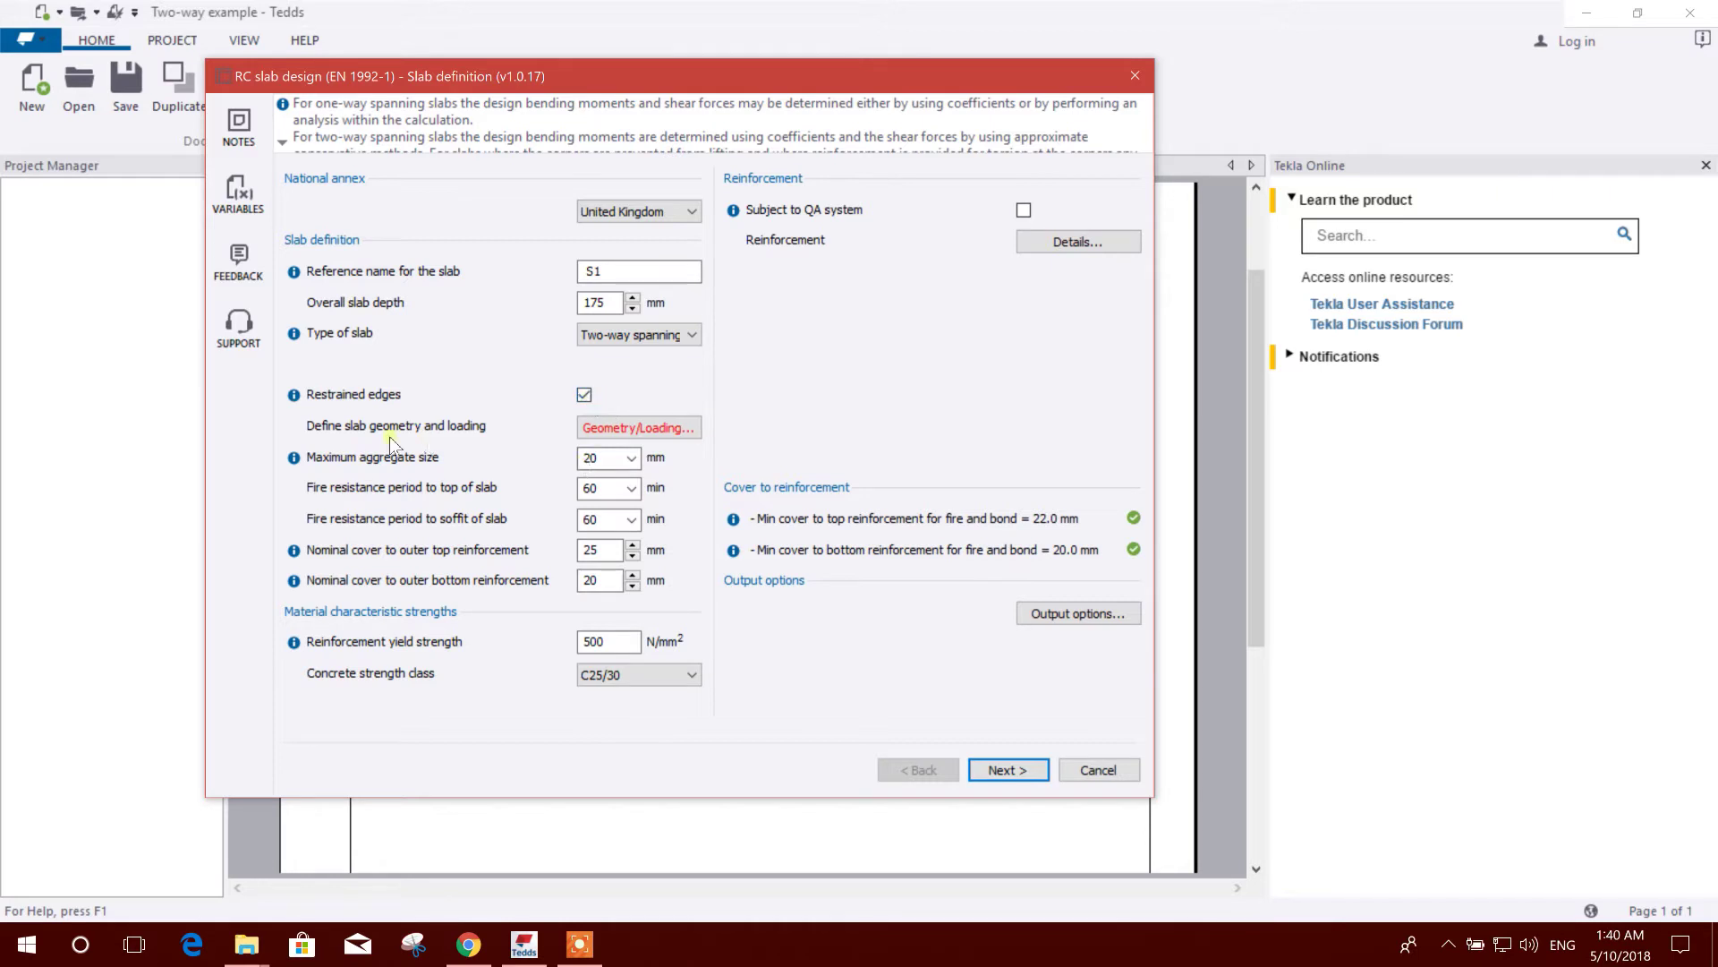
pyautogui.click(604, 435)
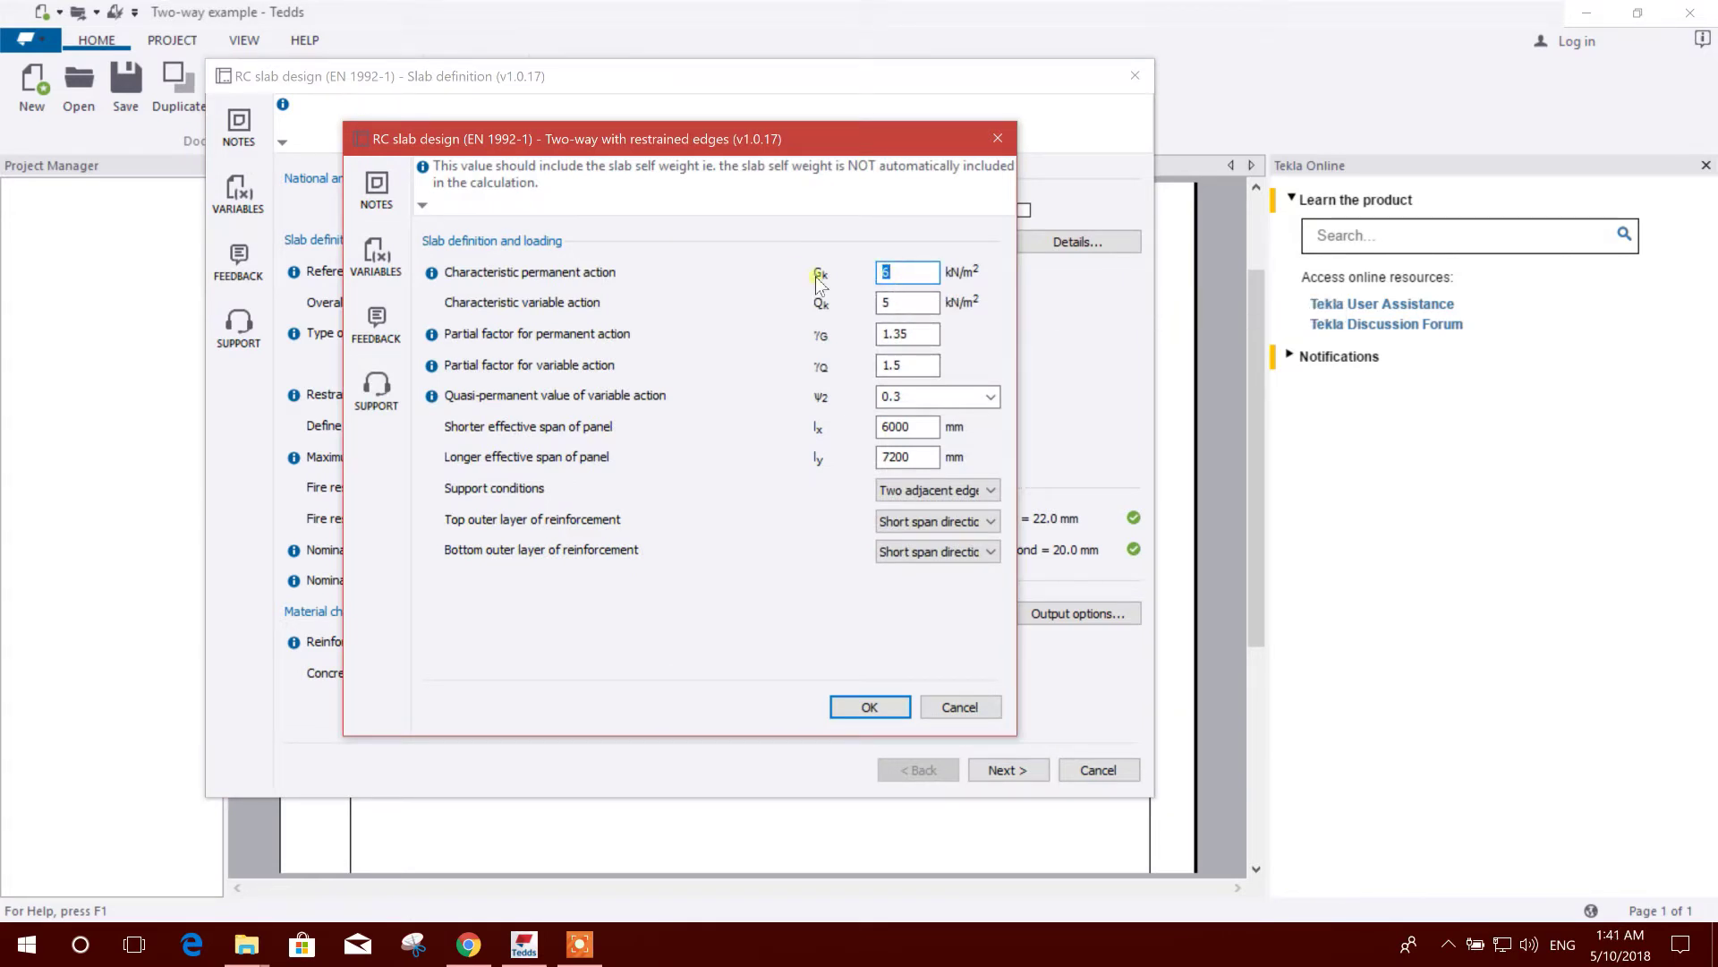
# Step: Enter loads of 3 and 4 kN/m² and effective spans of 5500 mm and 6500 mm
pyautogui.press('Tab')
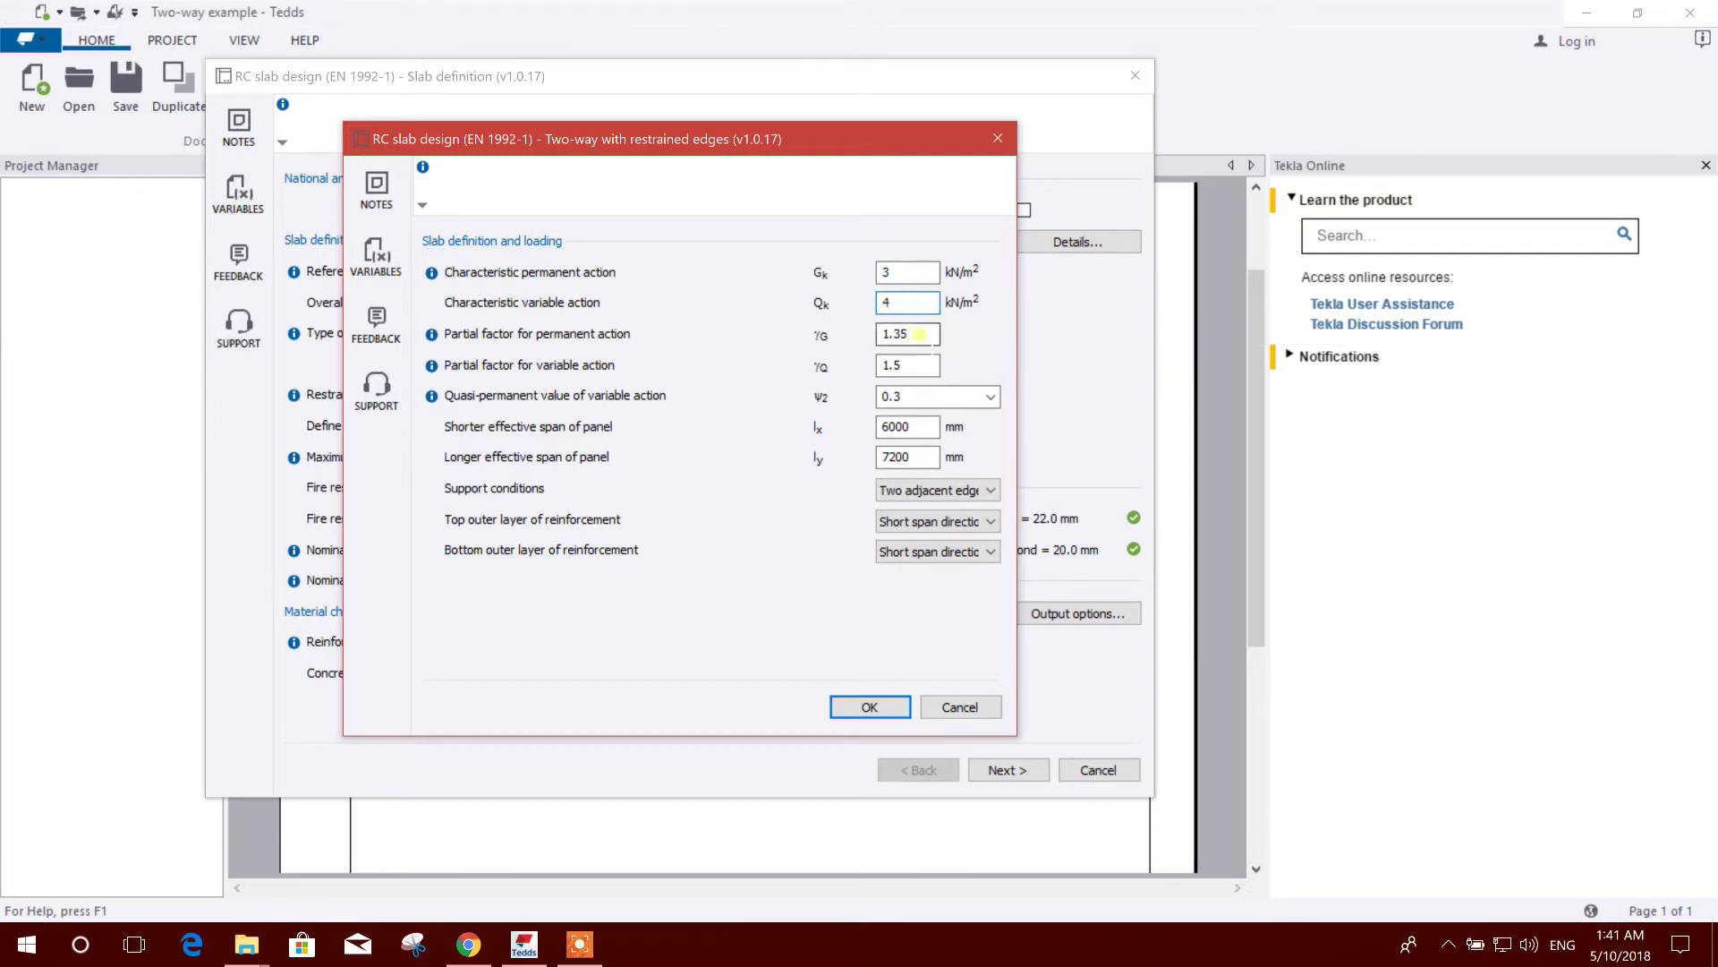
pyautogui.click(915, 334)
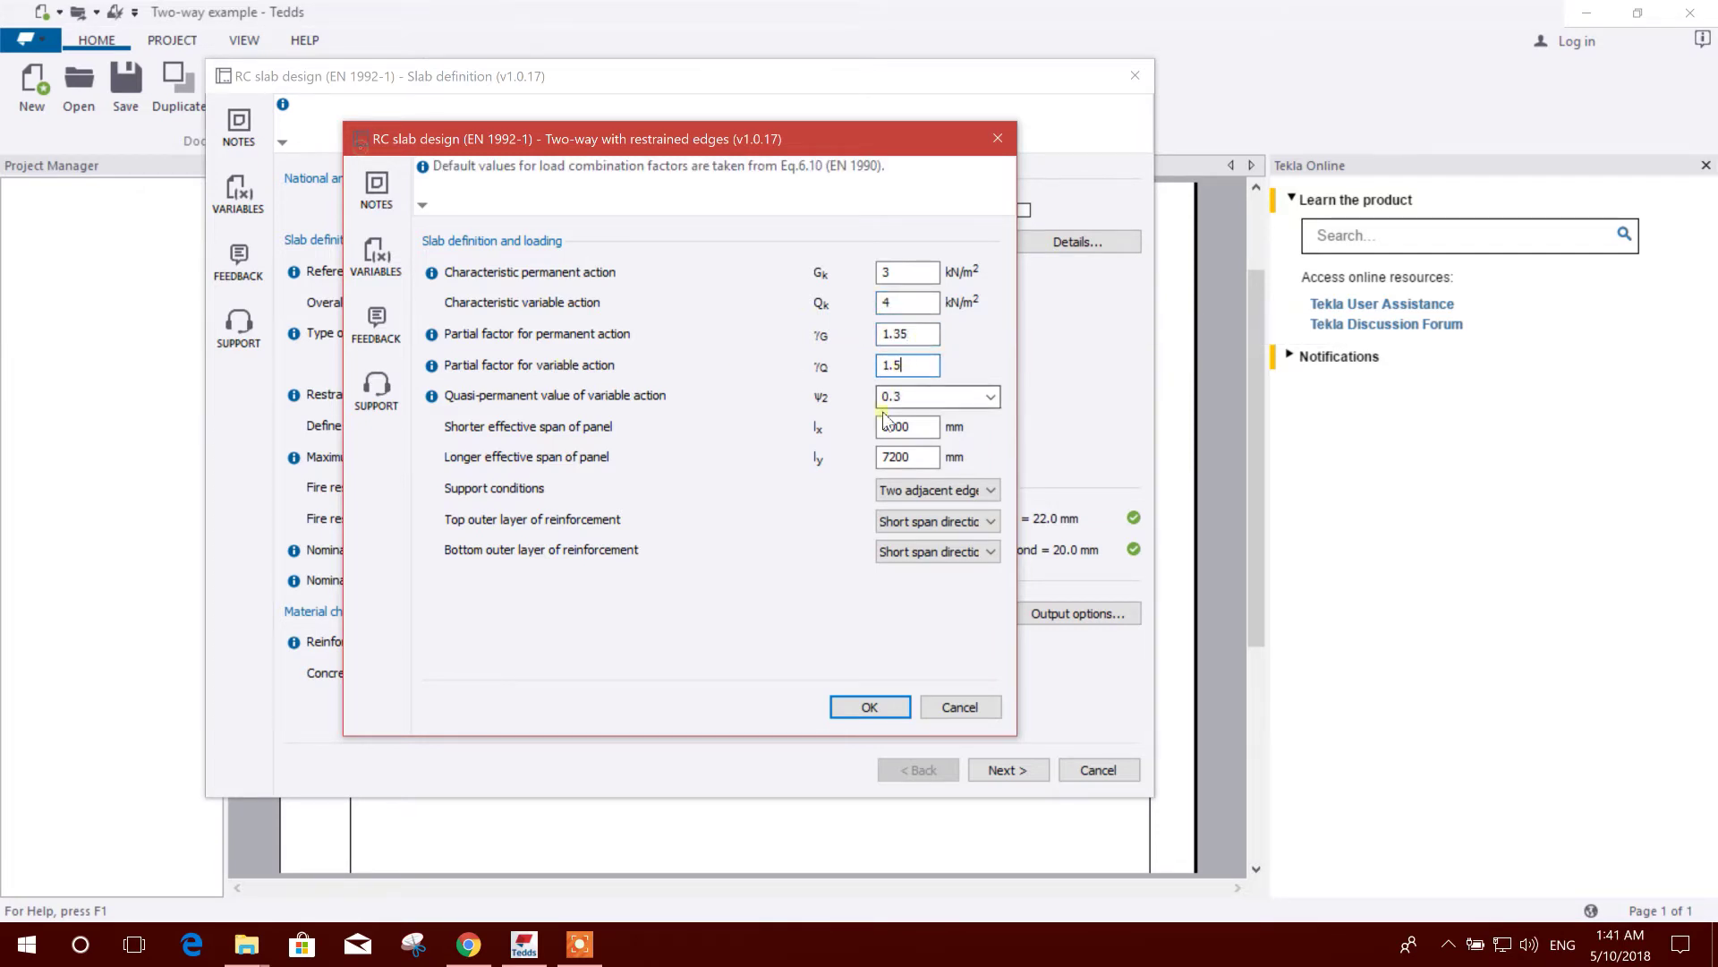
pyautogui.click(922, 427)
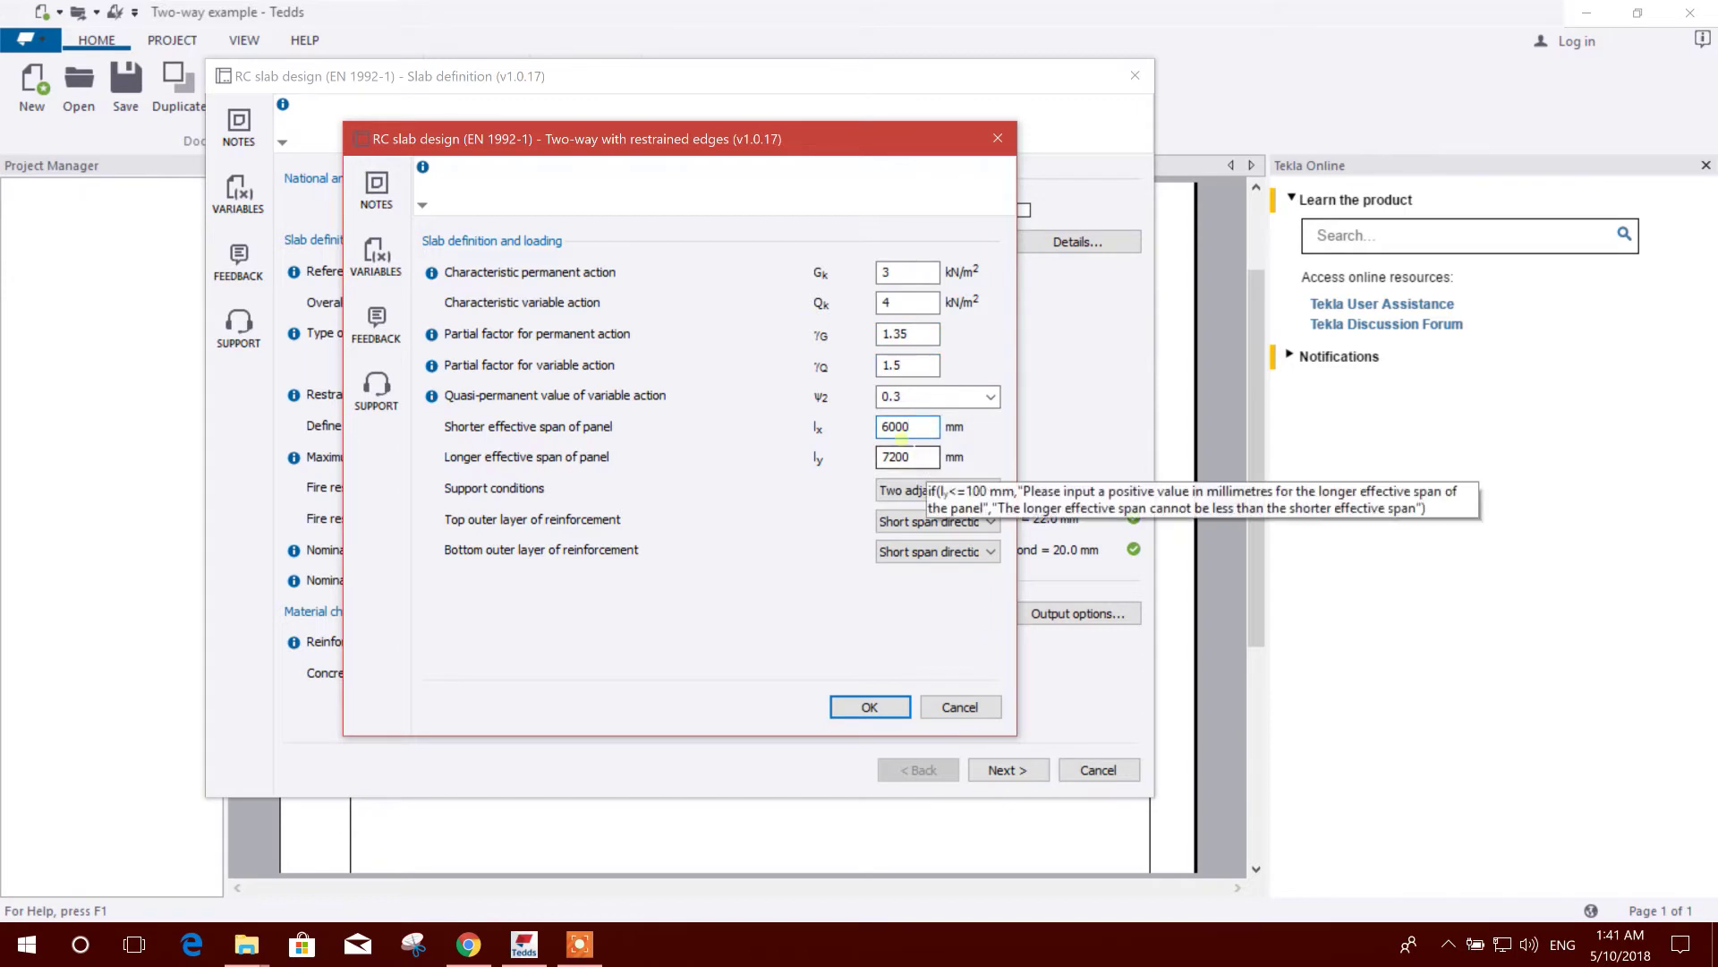
pyautogui.doubleClick(920, 427)
pyautogui.click(921, 427)
pyautogui.doubleClick(920, 427)
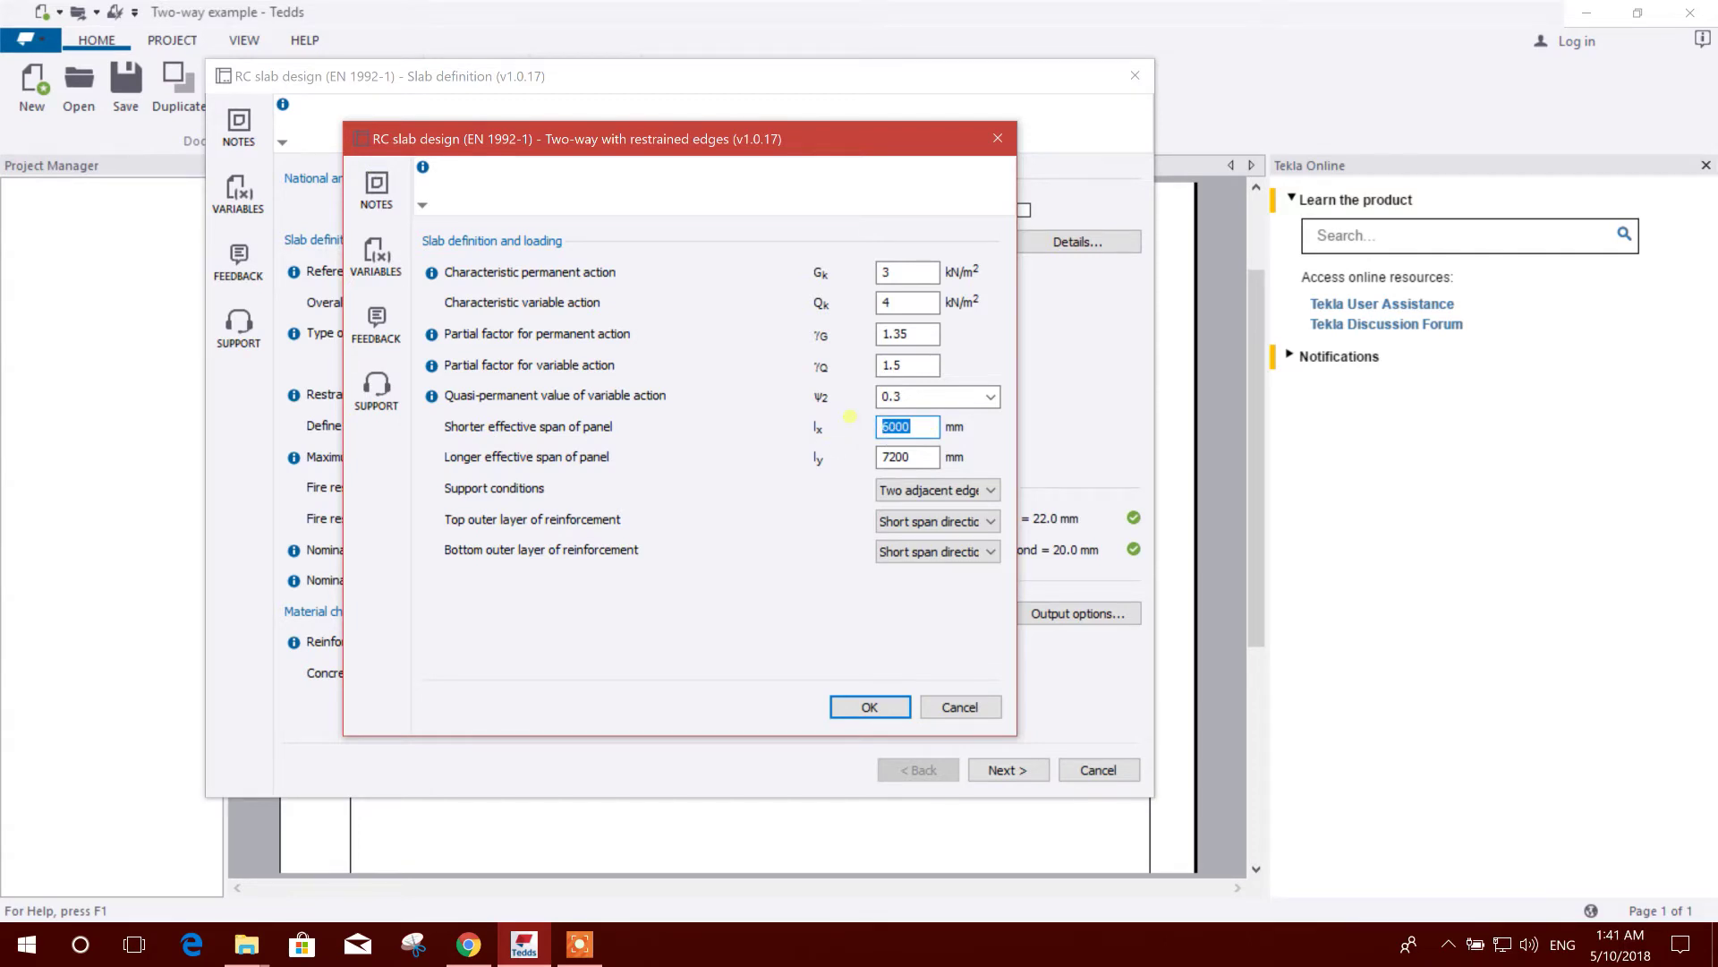
pyautogui.write('55')
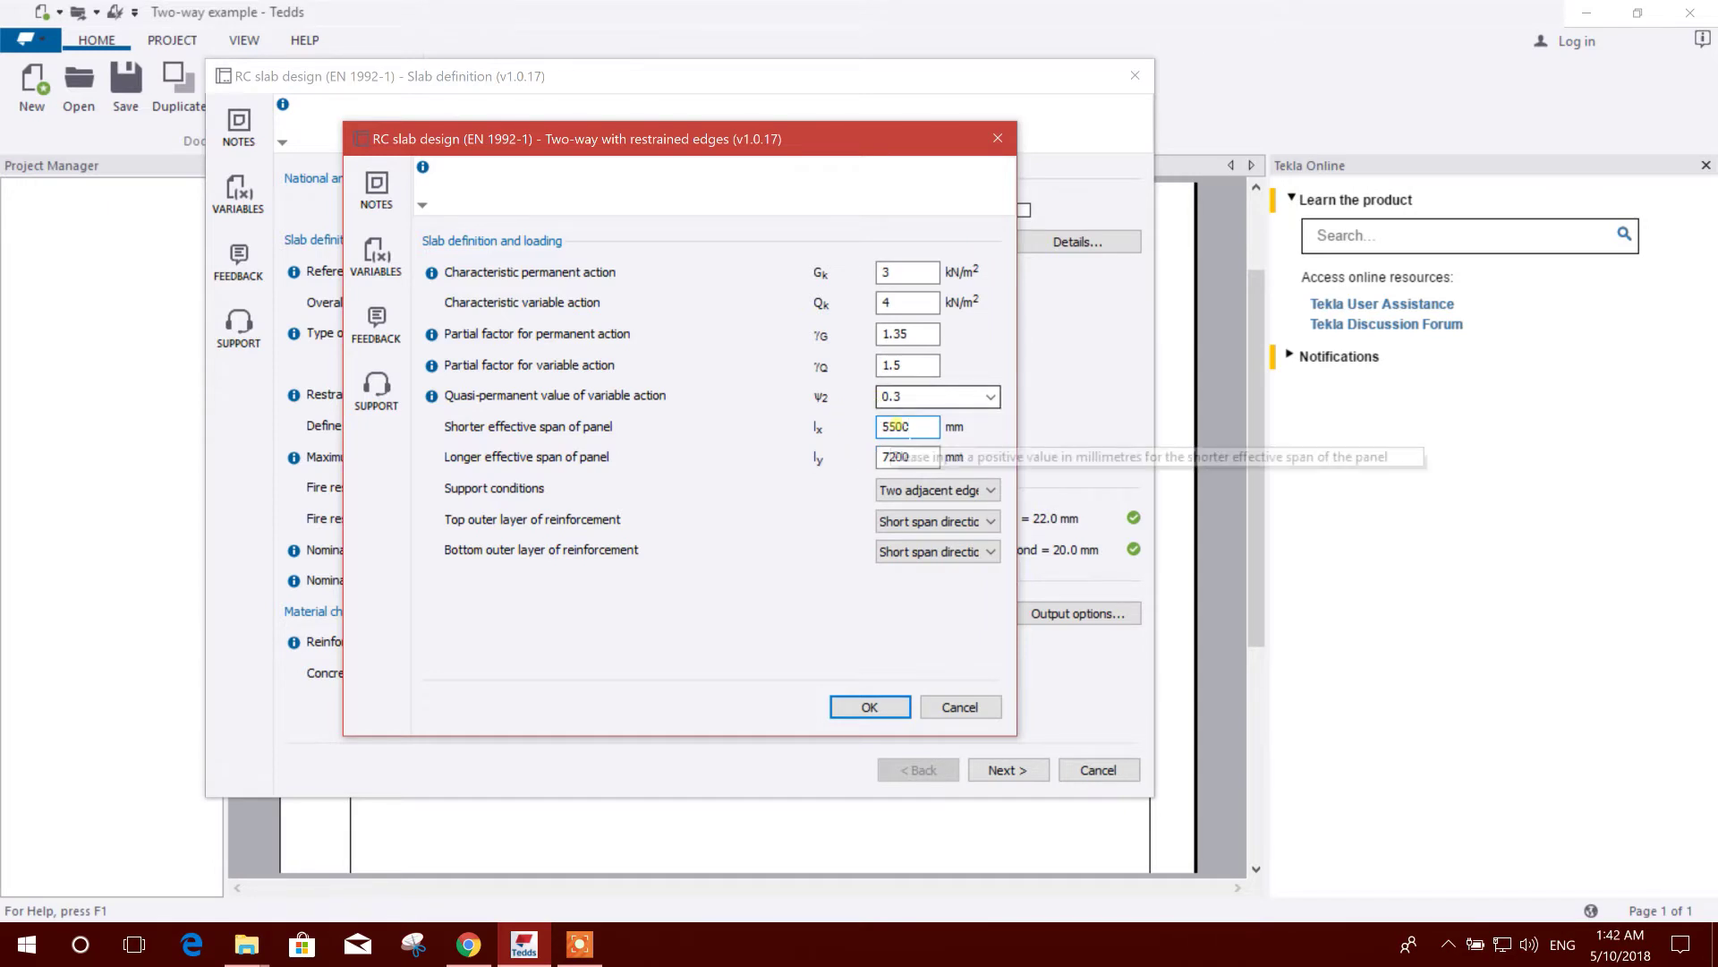
pyautogui.click(892, 456)
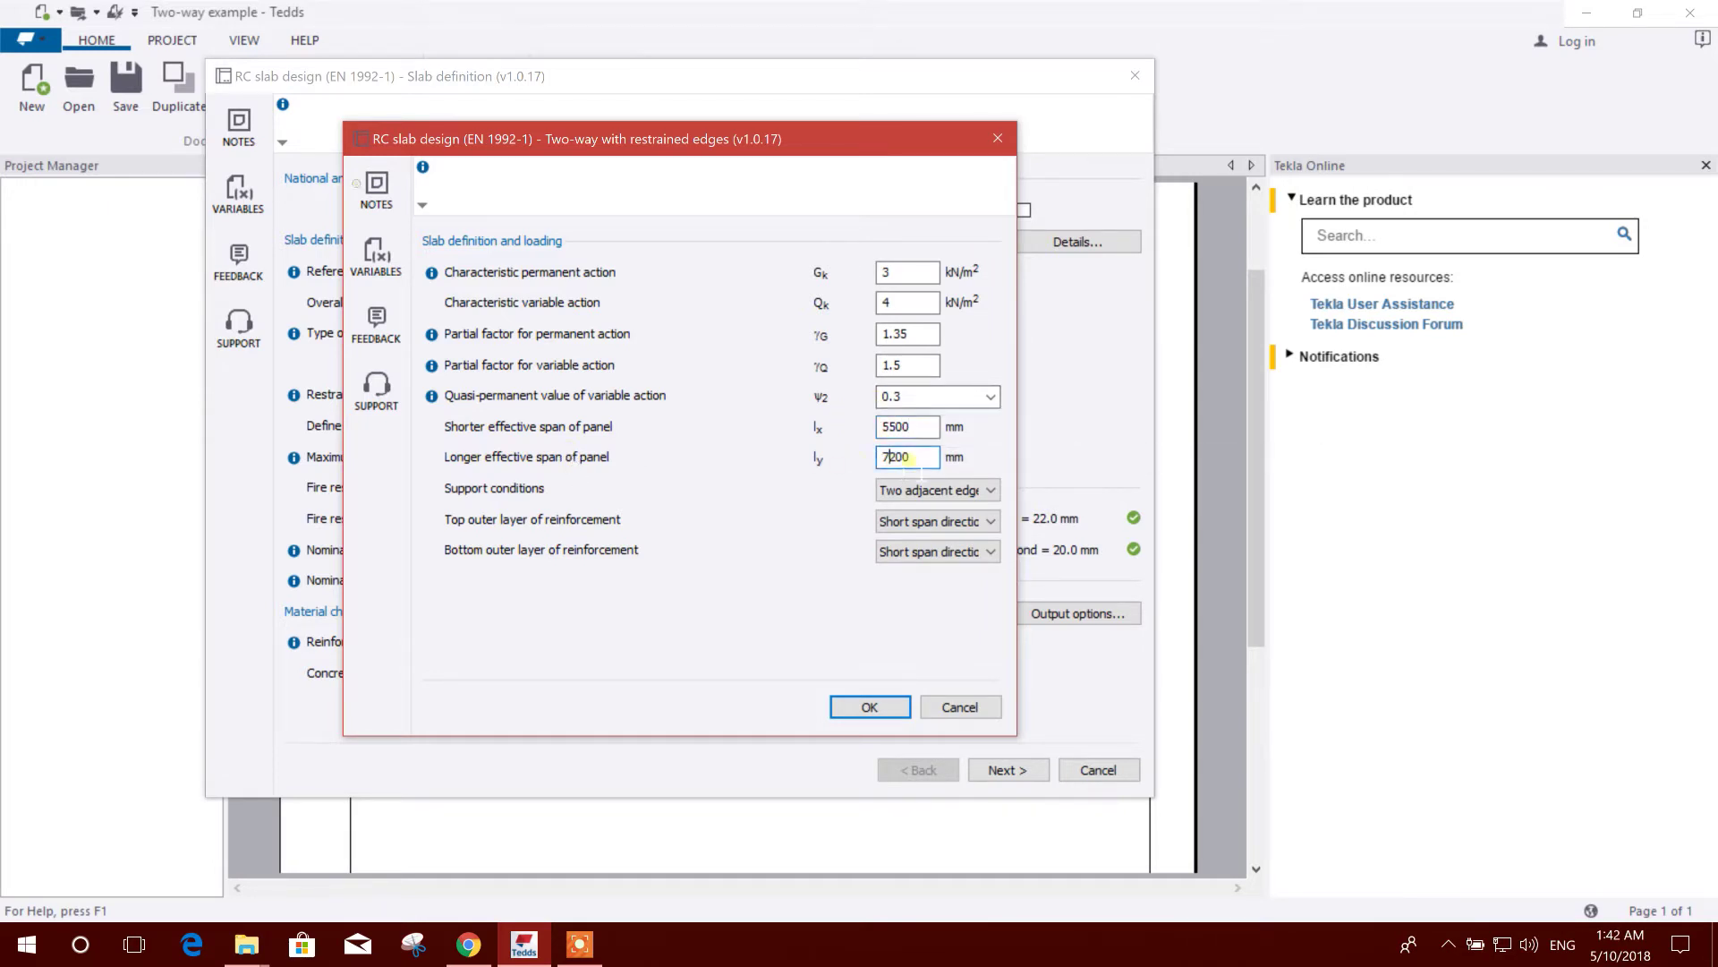
pyautogui.moveTo(910, 456); pyautogui.dragTo(866, 462)
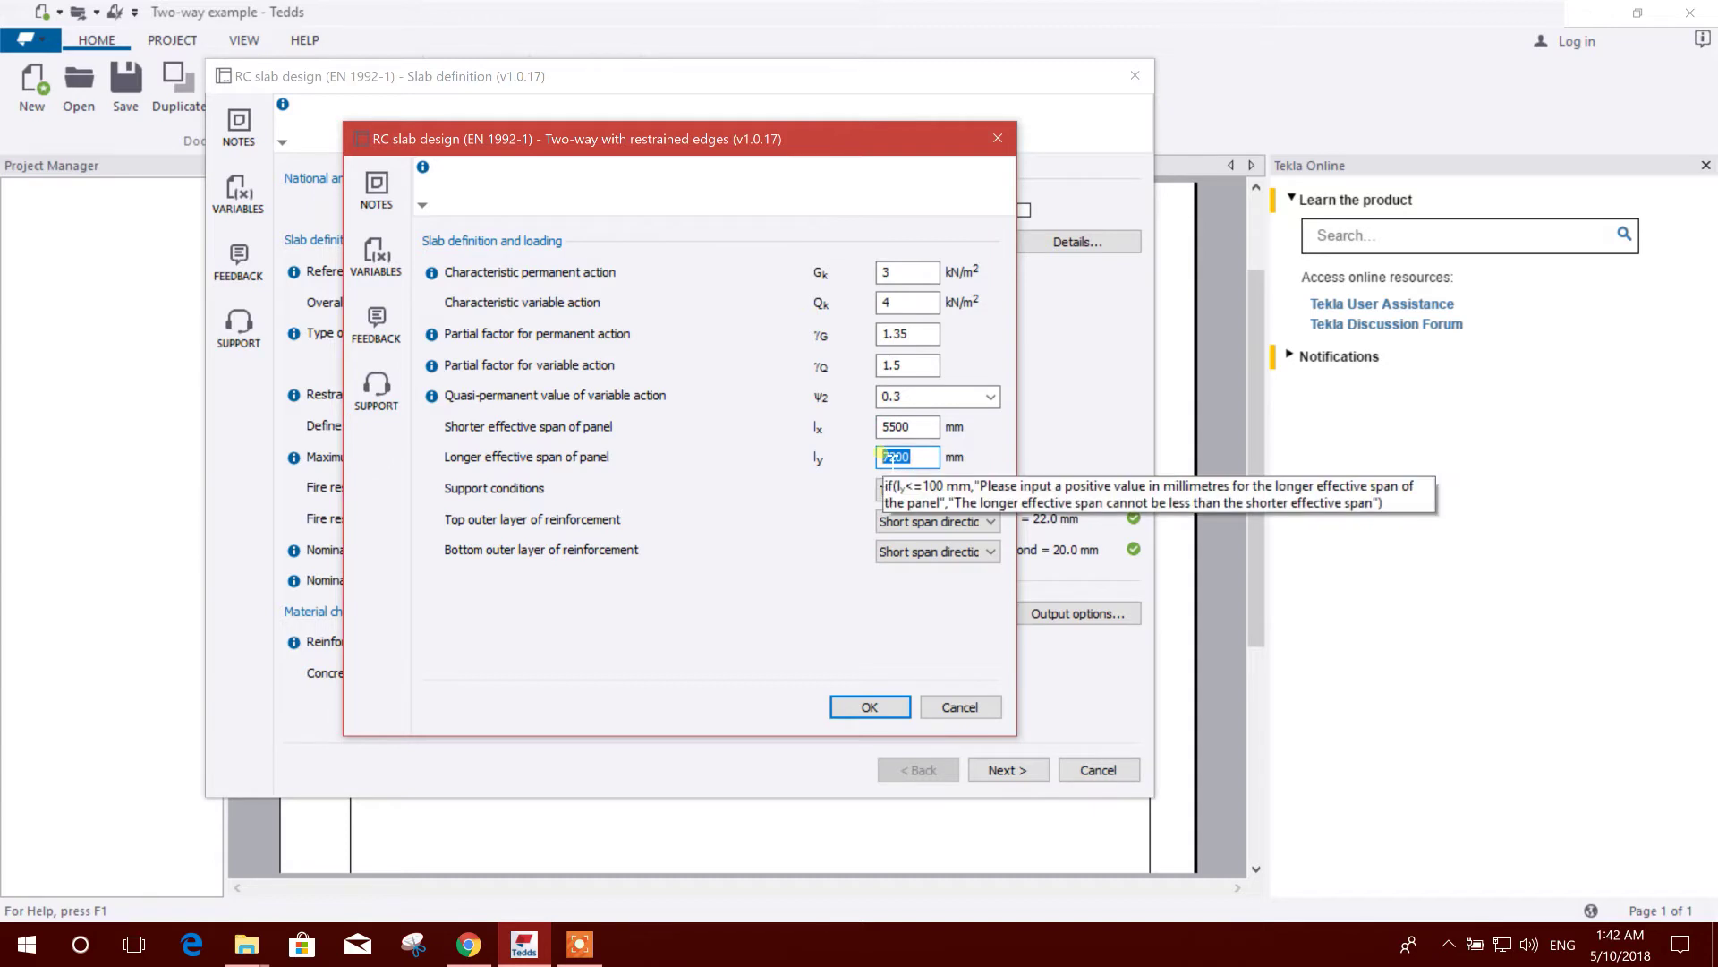
pyautogui.write('65')
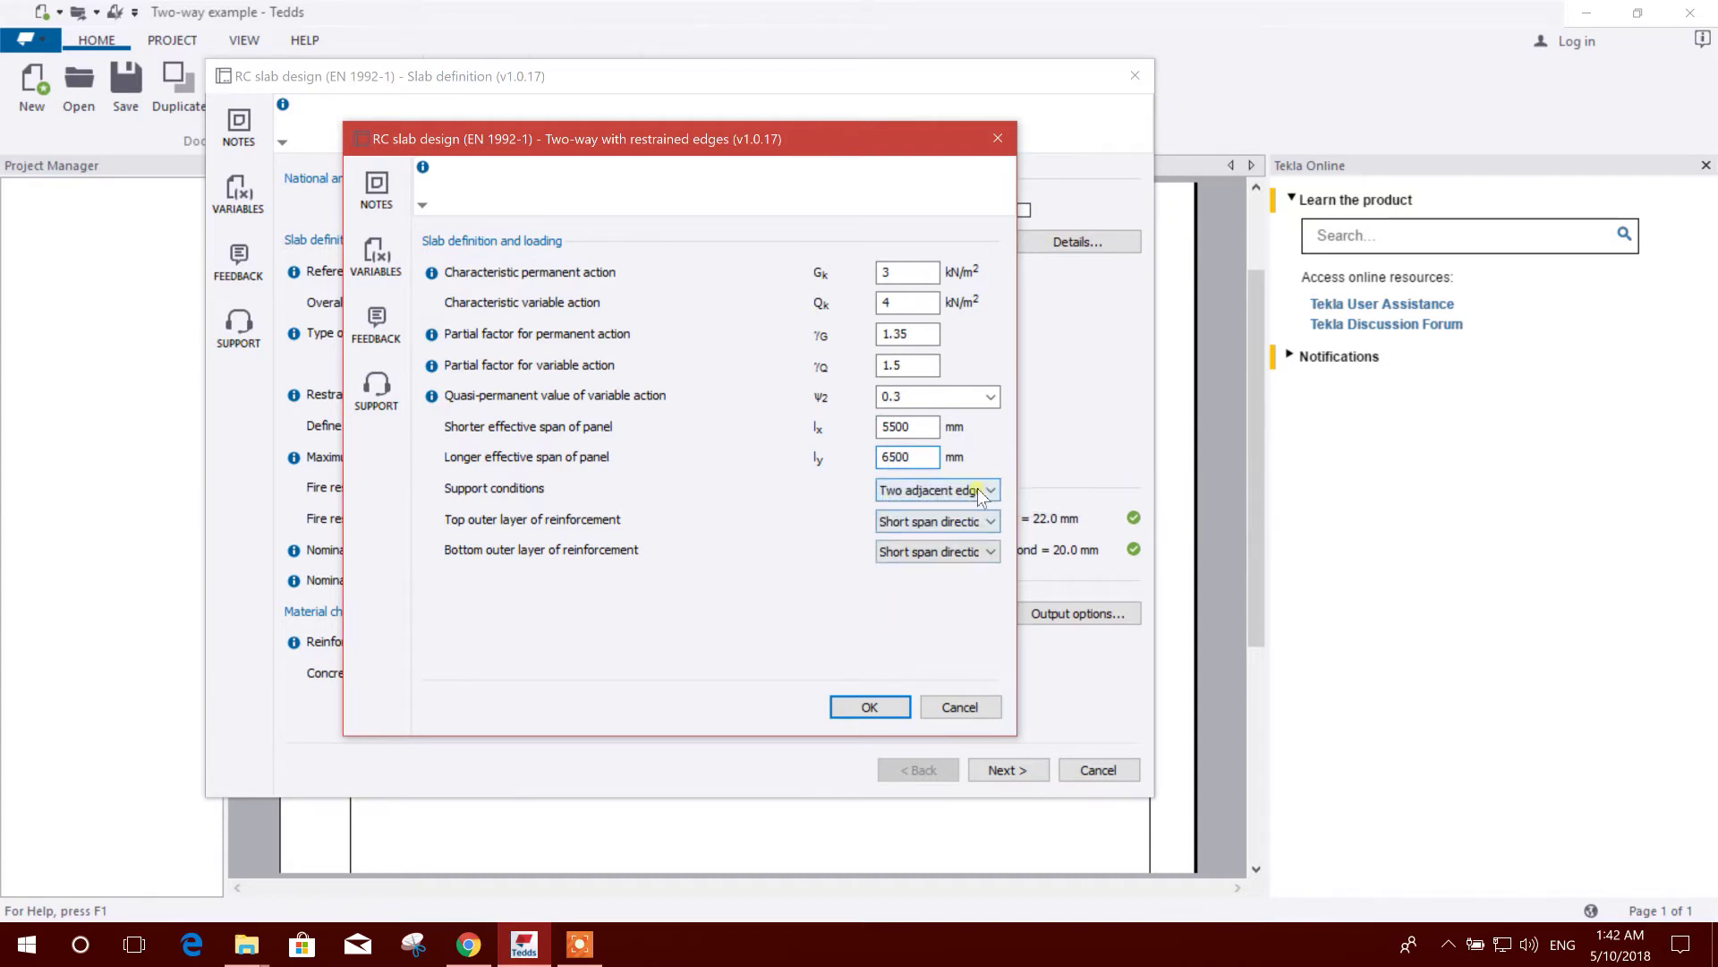
pyautogui.click(981, 492)
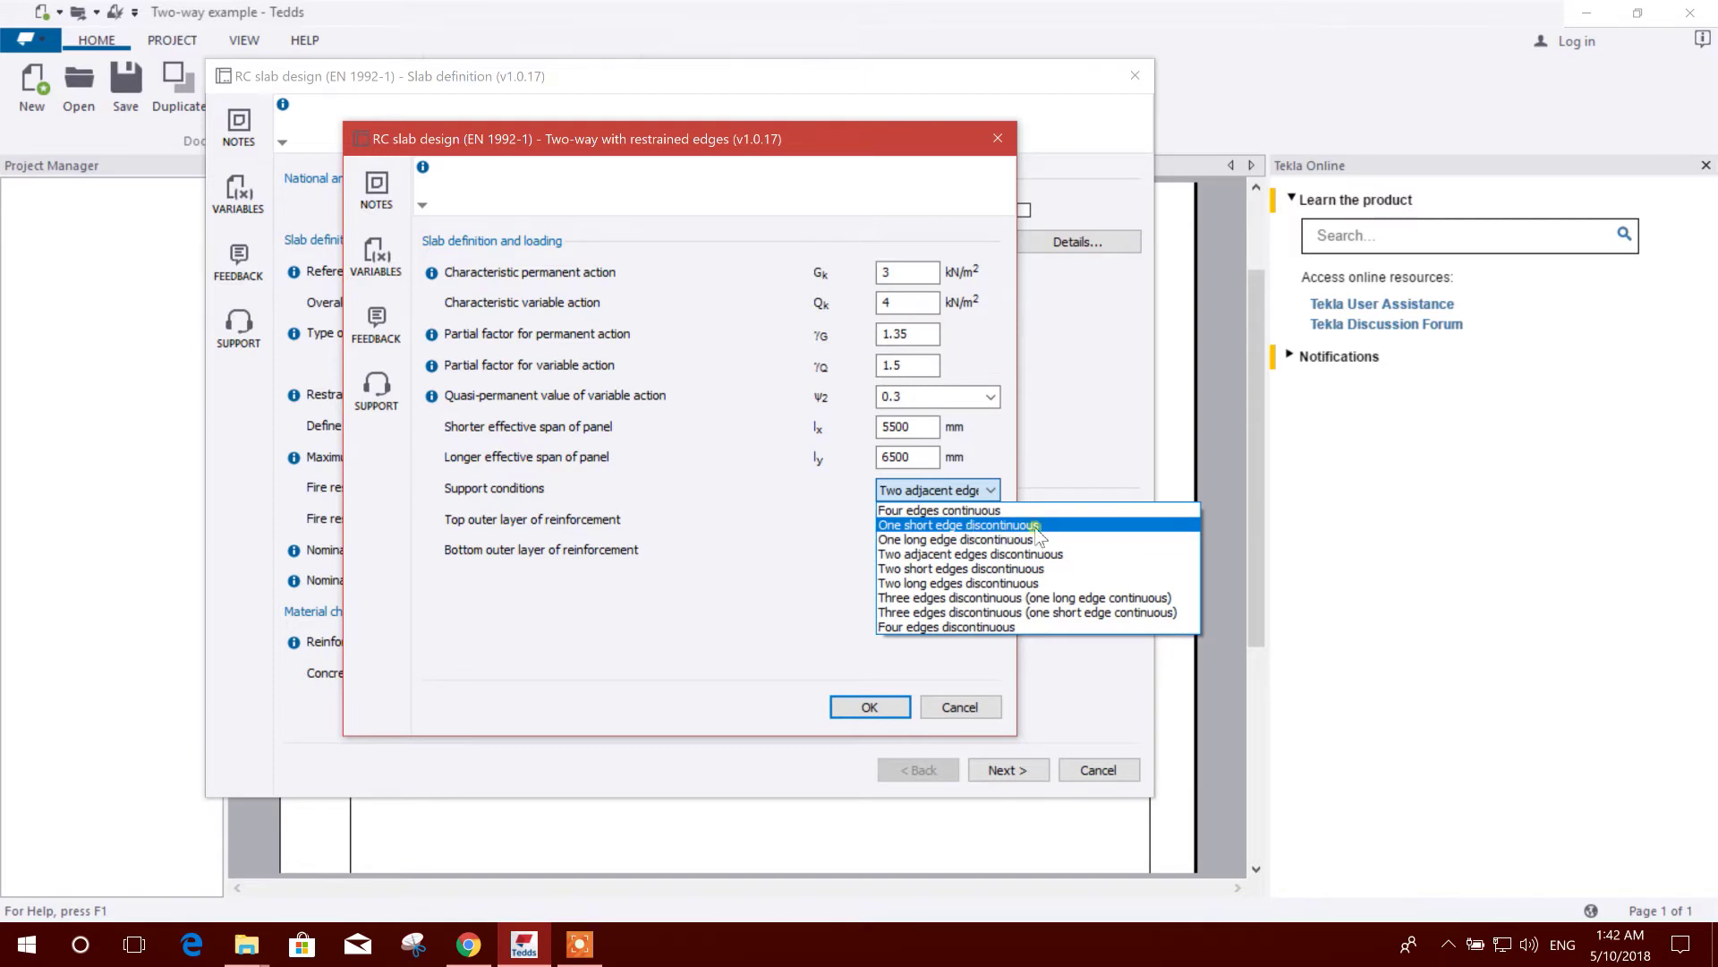
# Step: Choose one short edge discontinuous and keep the top outer layer in the short span direction
pyautogui.click(1023, 525)
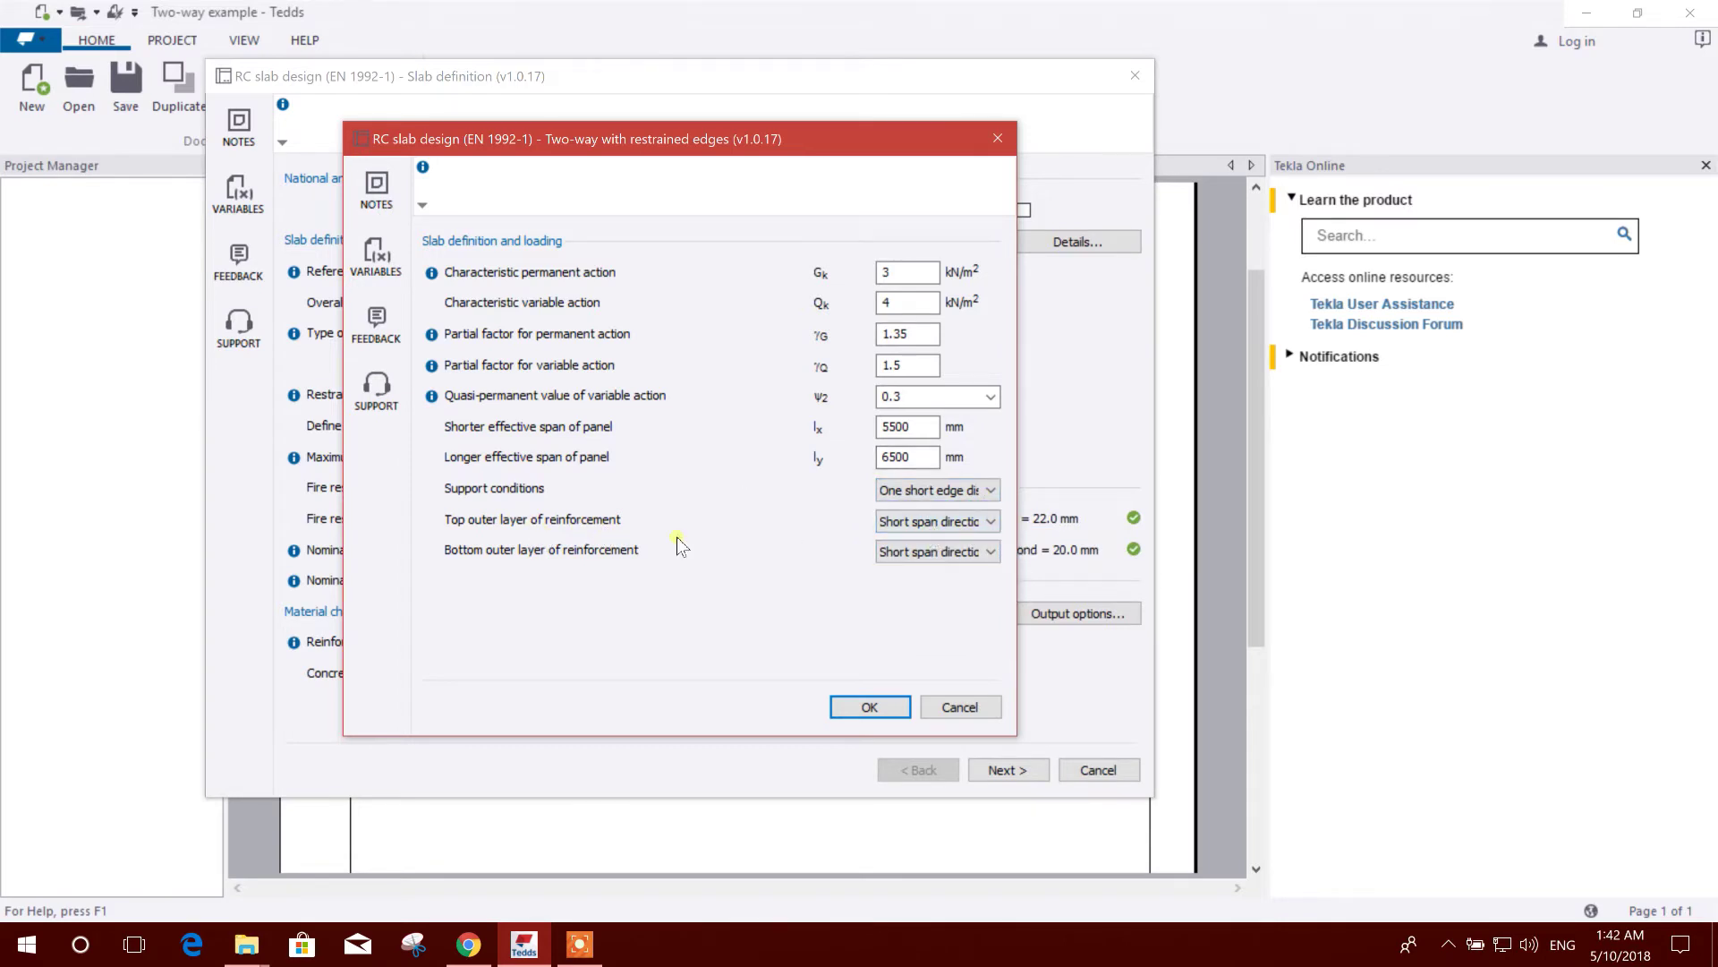
pyautogui.click(937, 520)
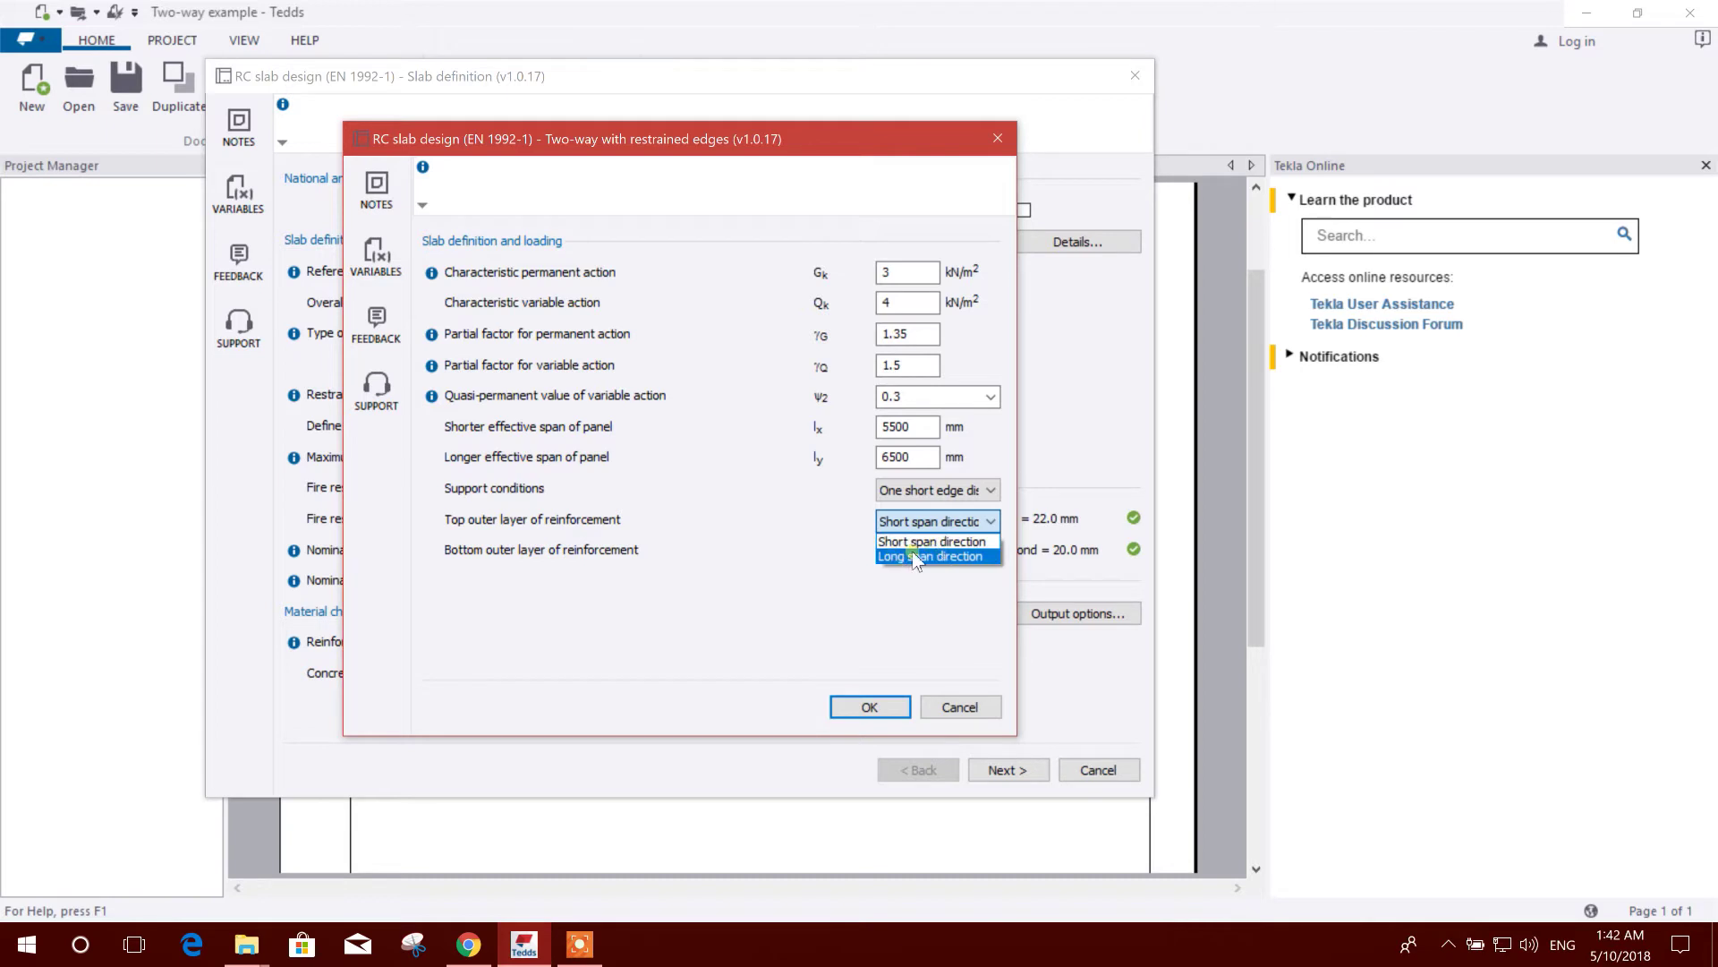
pyautogui.click(929, 543)
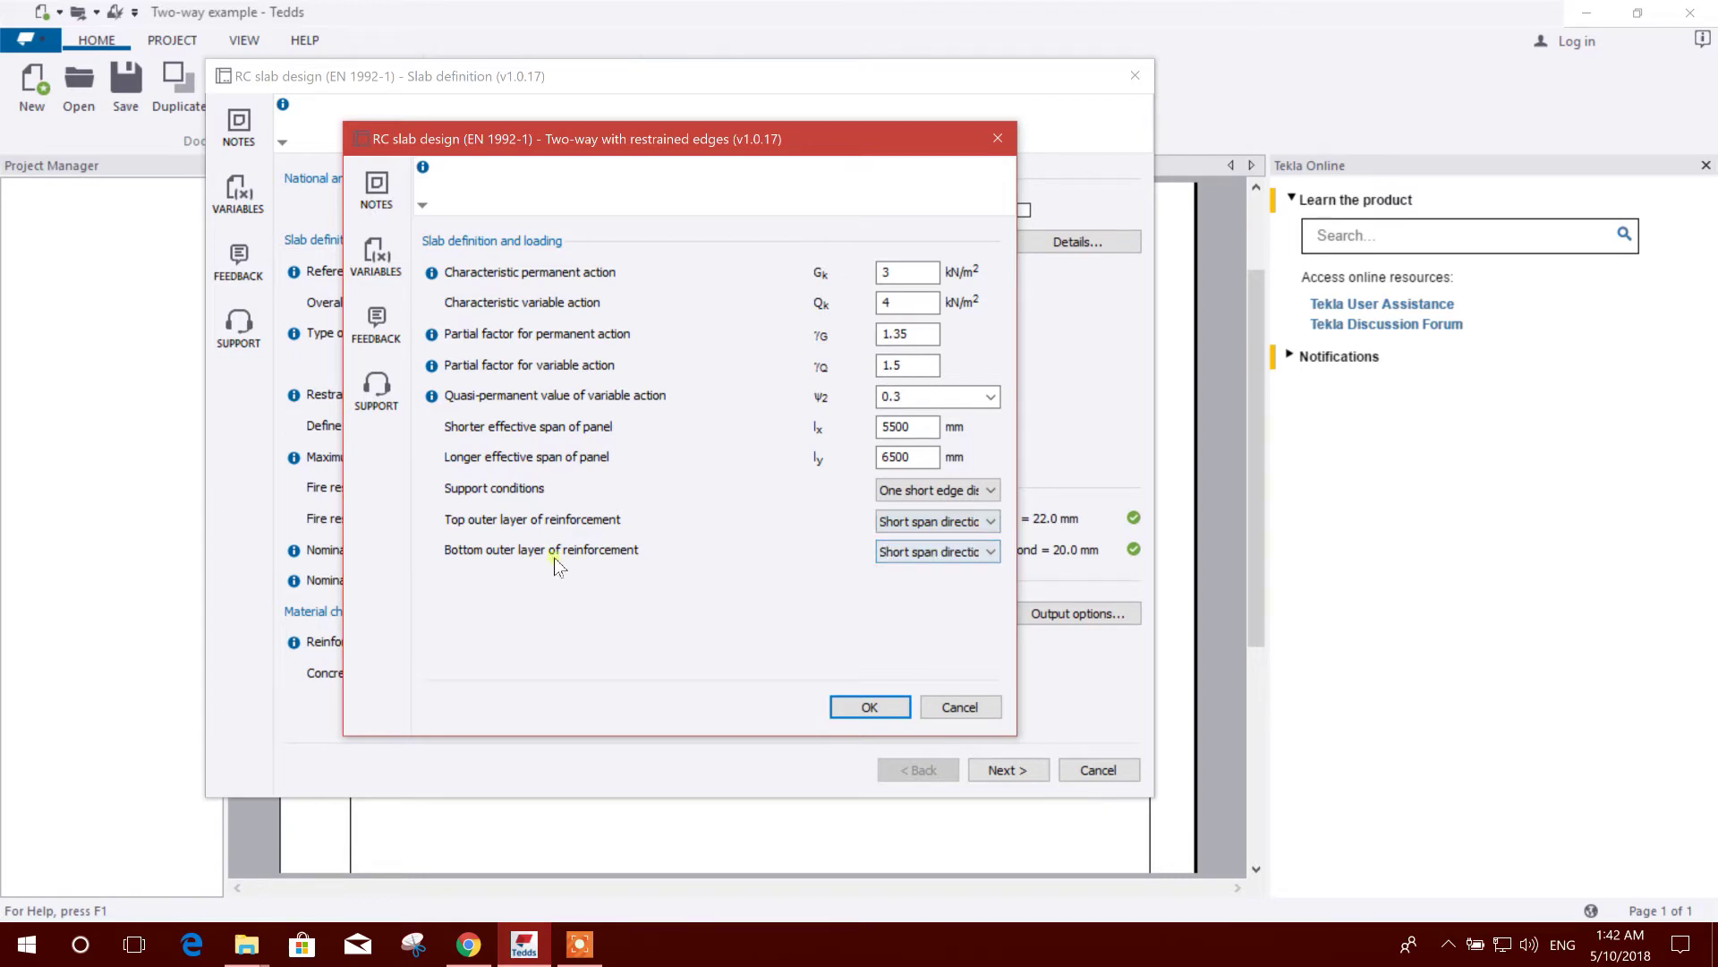
# Step: Set the bottom outer layer to the short span direction and accept the geometry settings
pyautogui.click(971, 552)
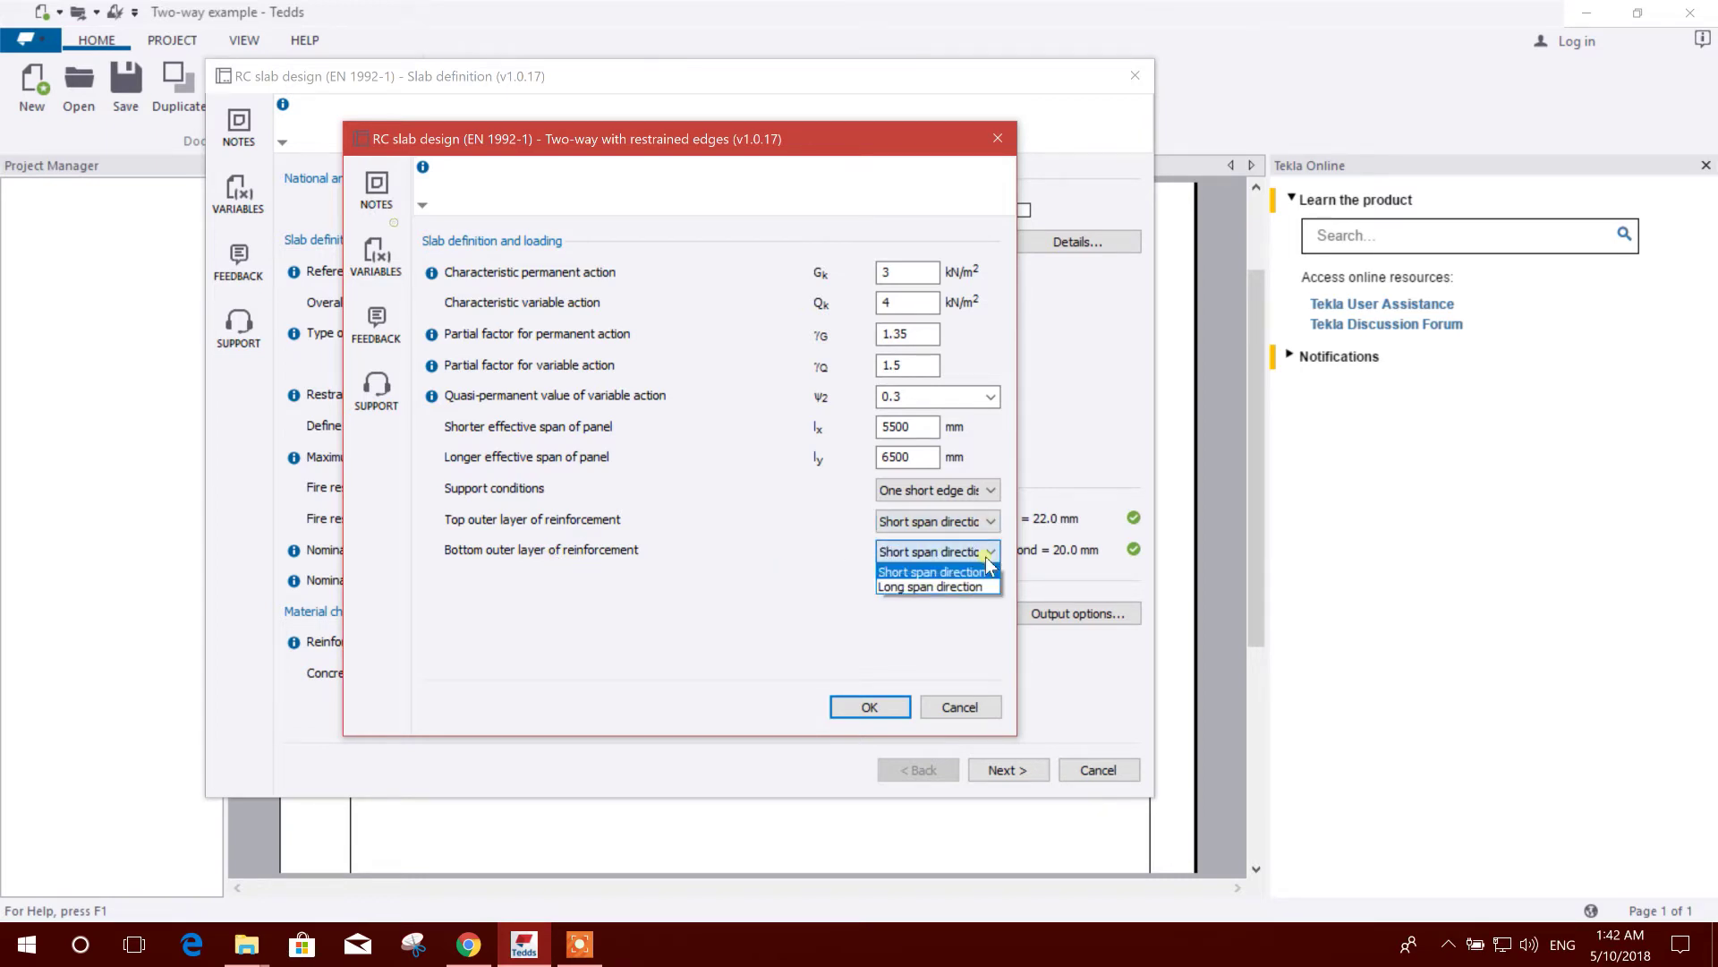
pyautogui.click(947, 588)
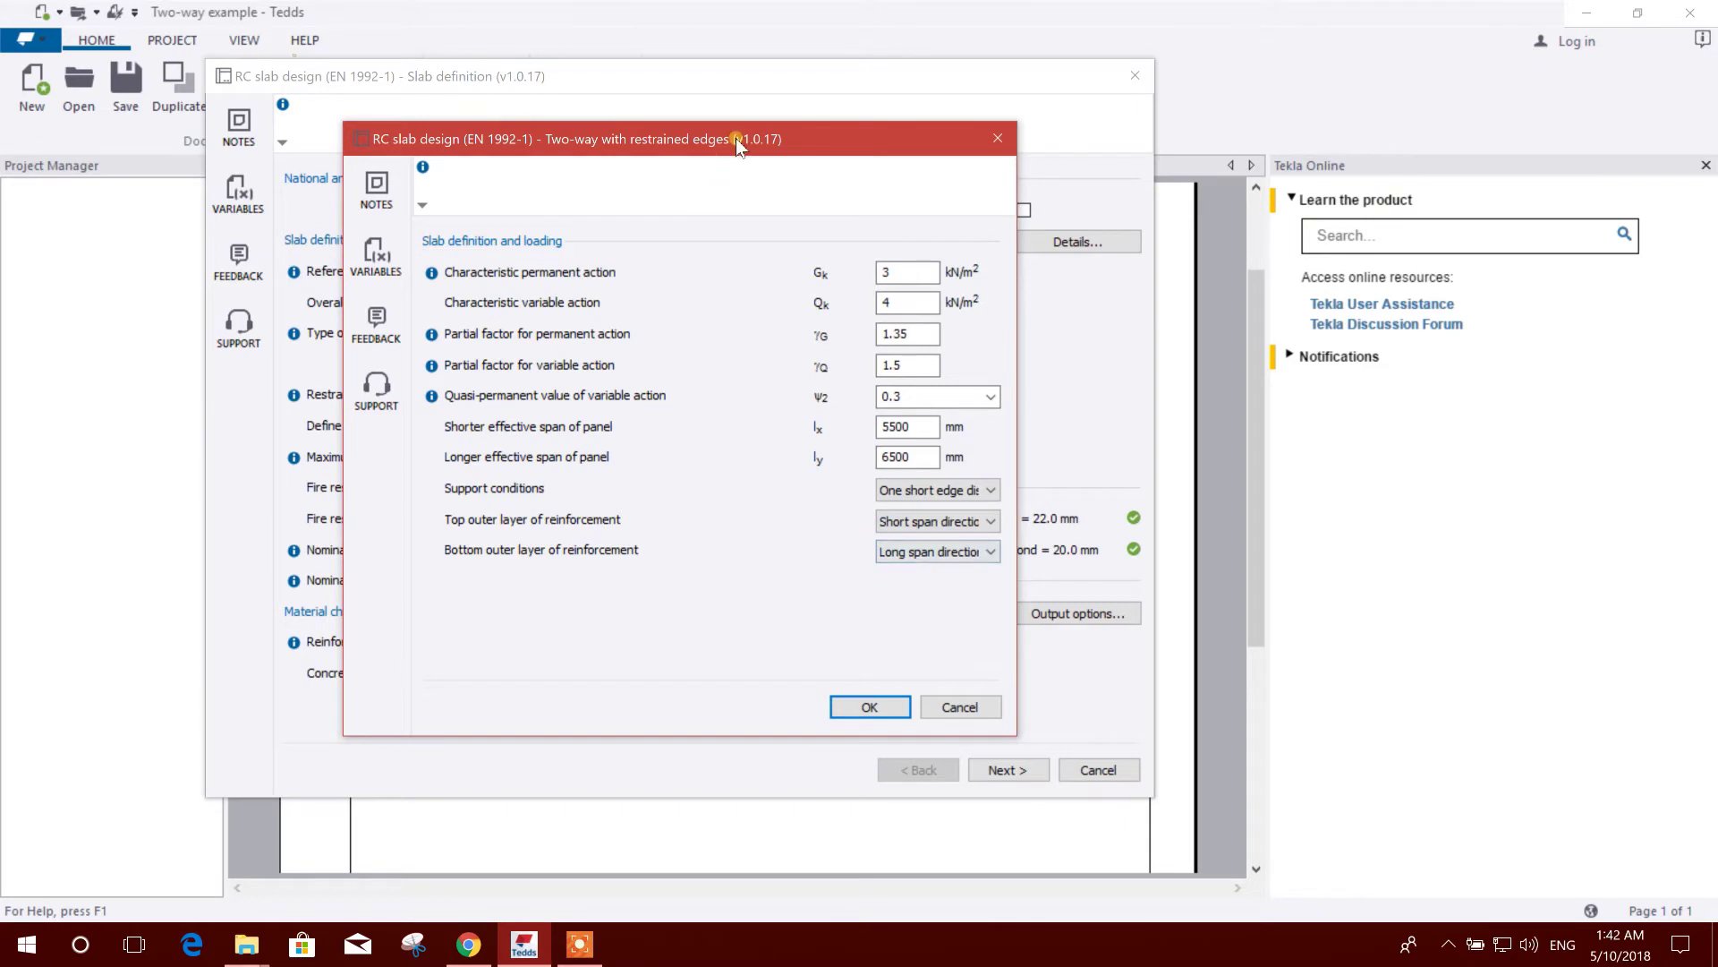
pyautogui.moveTo(735, 138); pyautogui.dragTo(773, 127)
pyautogui.click(977, 552)
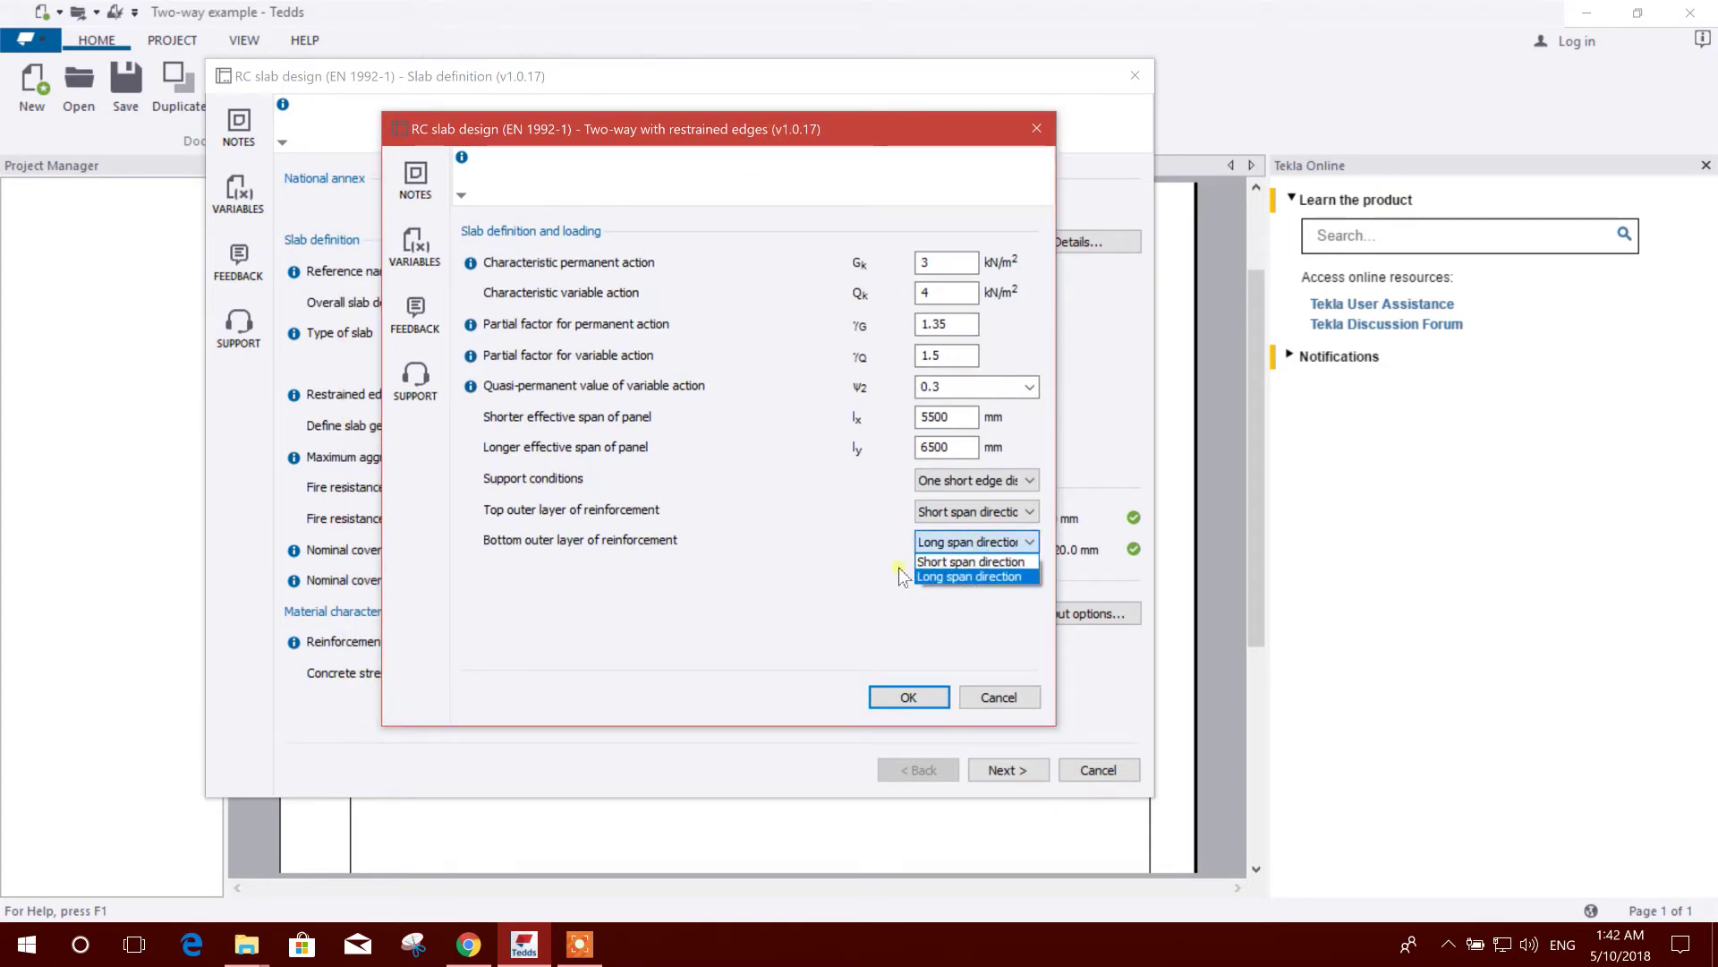
pyautogui.click(759, 534)
pyautogui.click(945, 541)
pyautogui.click(980, 562)
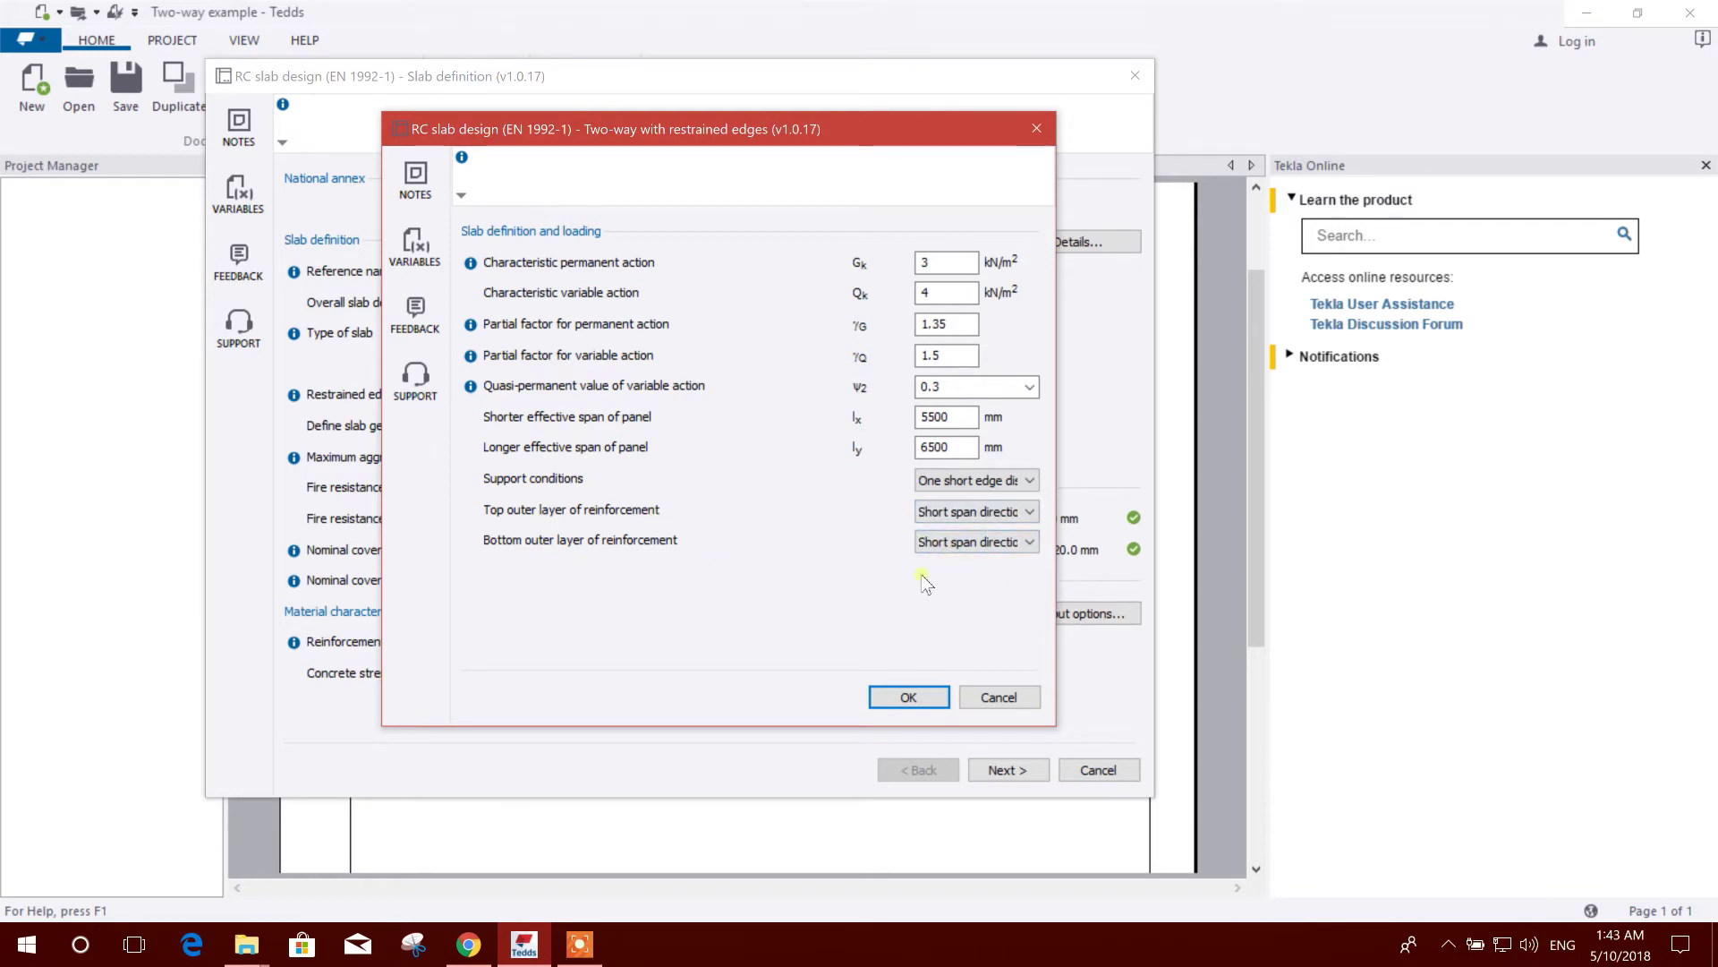
pyautogui.moveTo(863, 130); pyautogui.dragTo(823, 108)
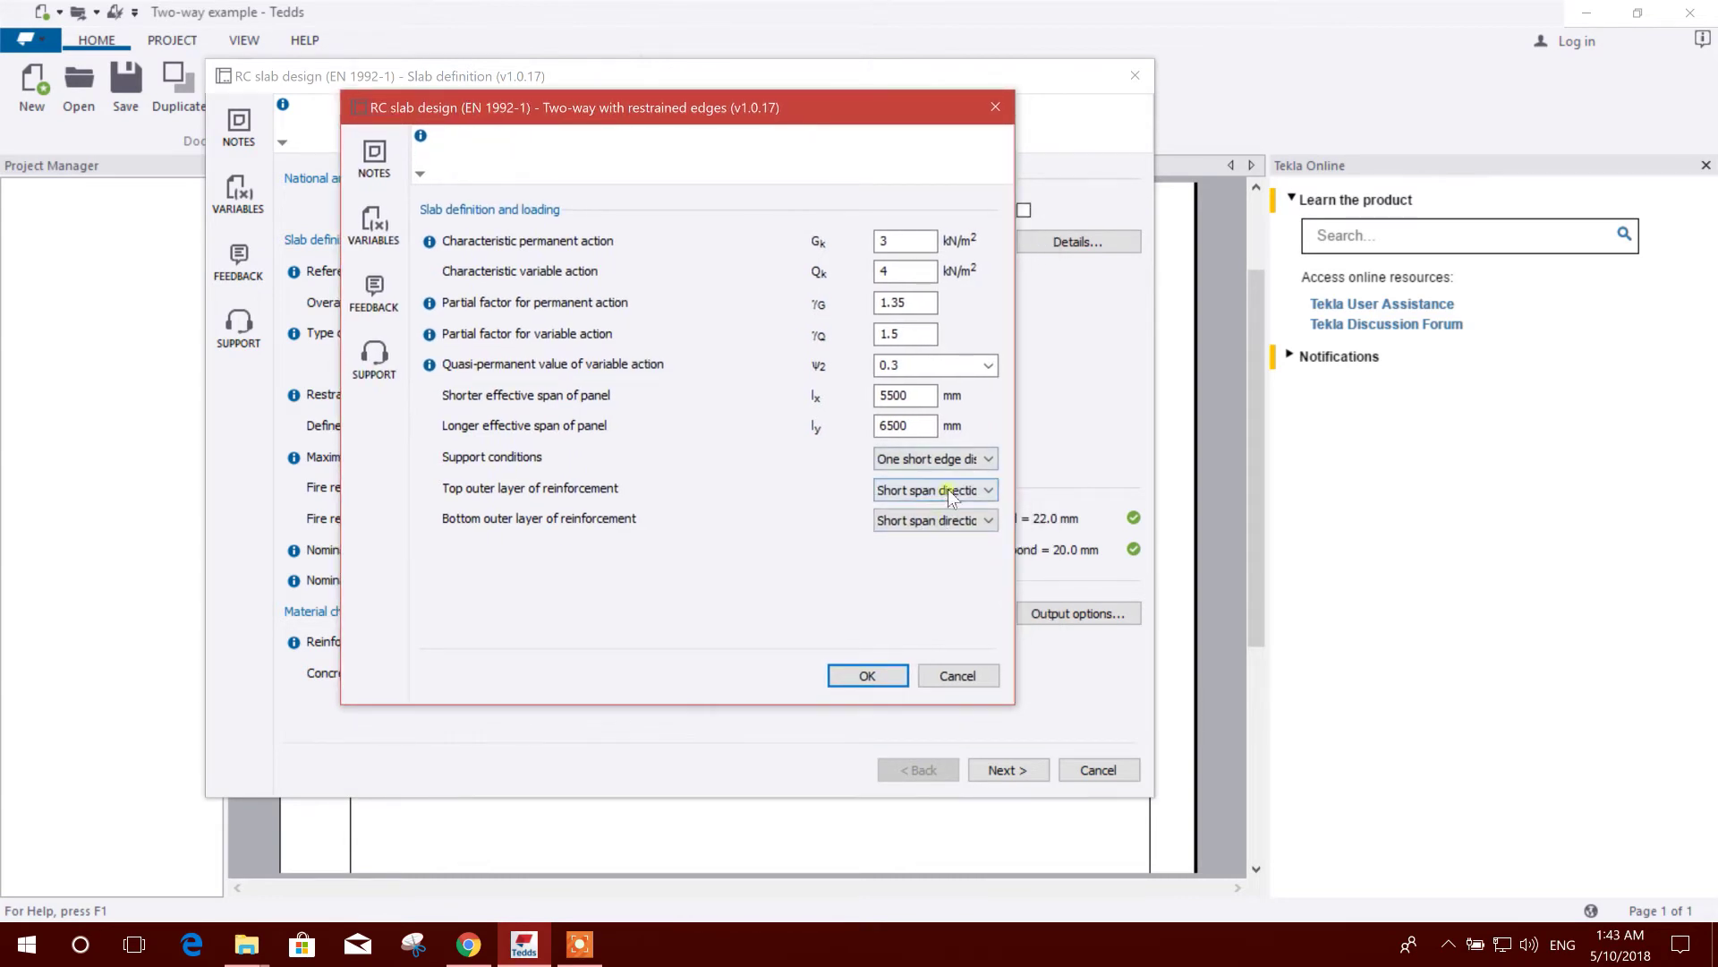
pyautogui.click(865, 673)
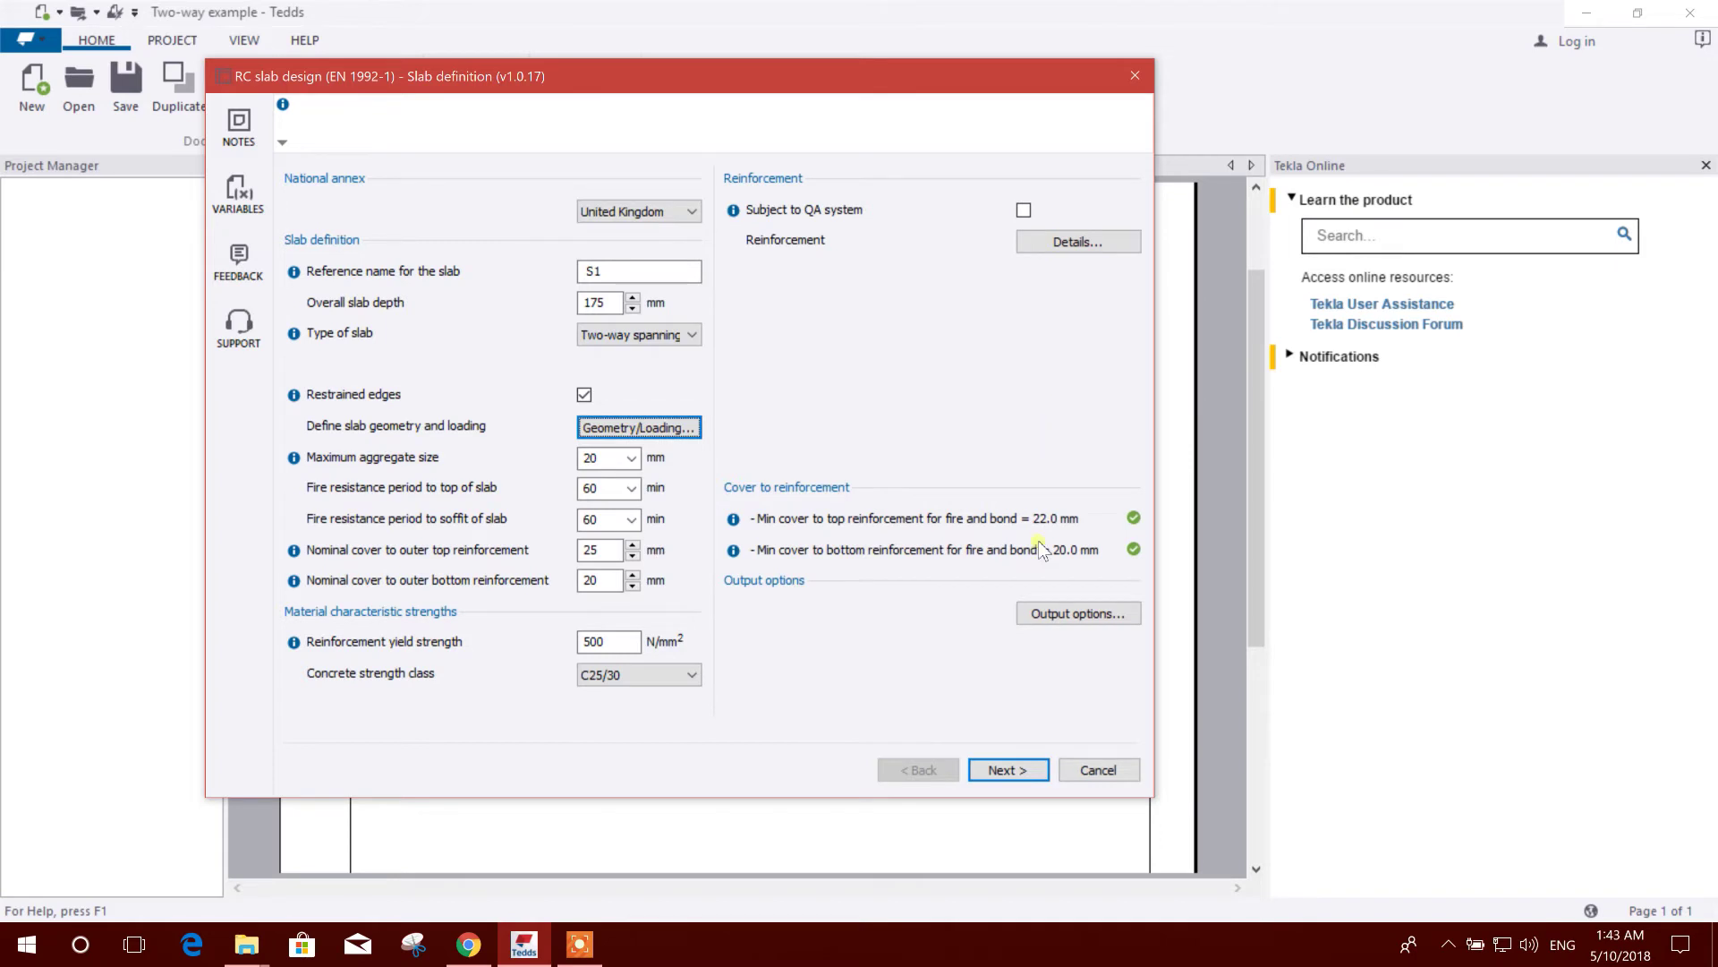
# Step: Review the cover and fire resistance fields, keeping soffit fire resistance at 60 min
pyautogui.press('Tab')
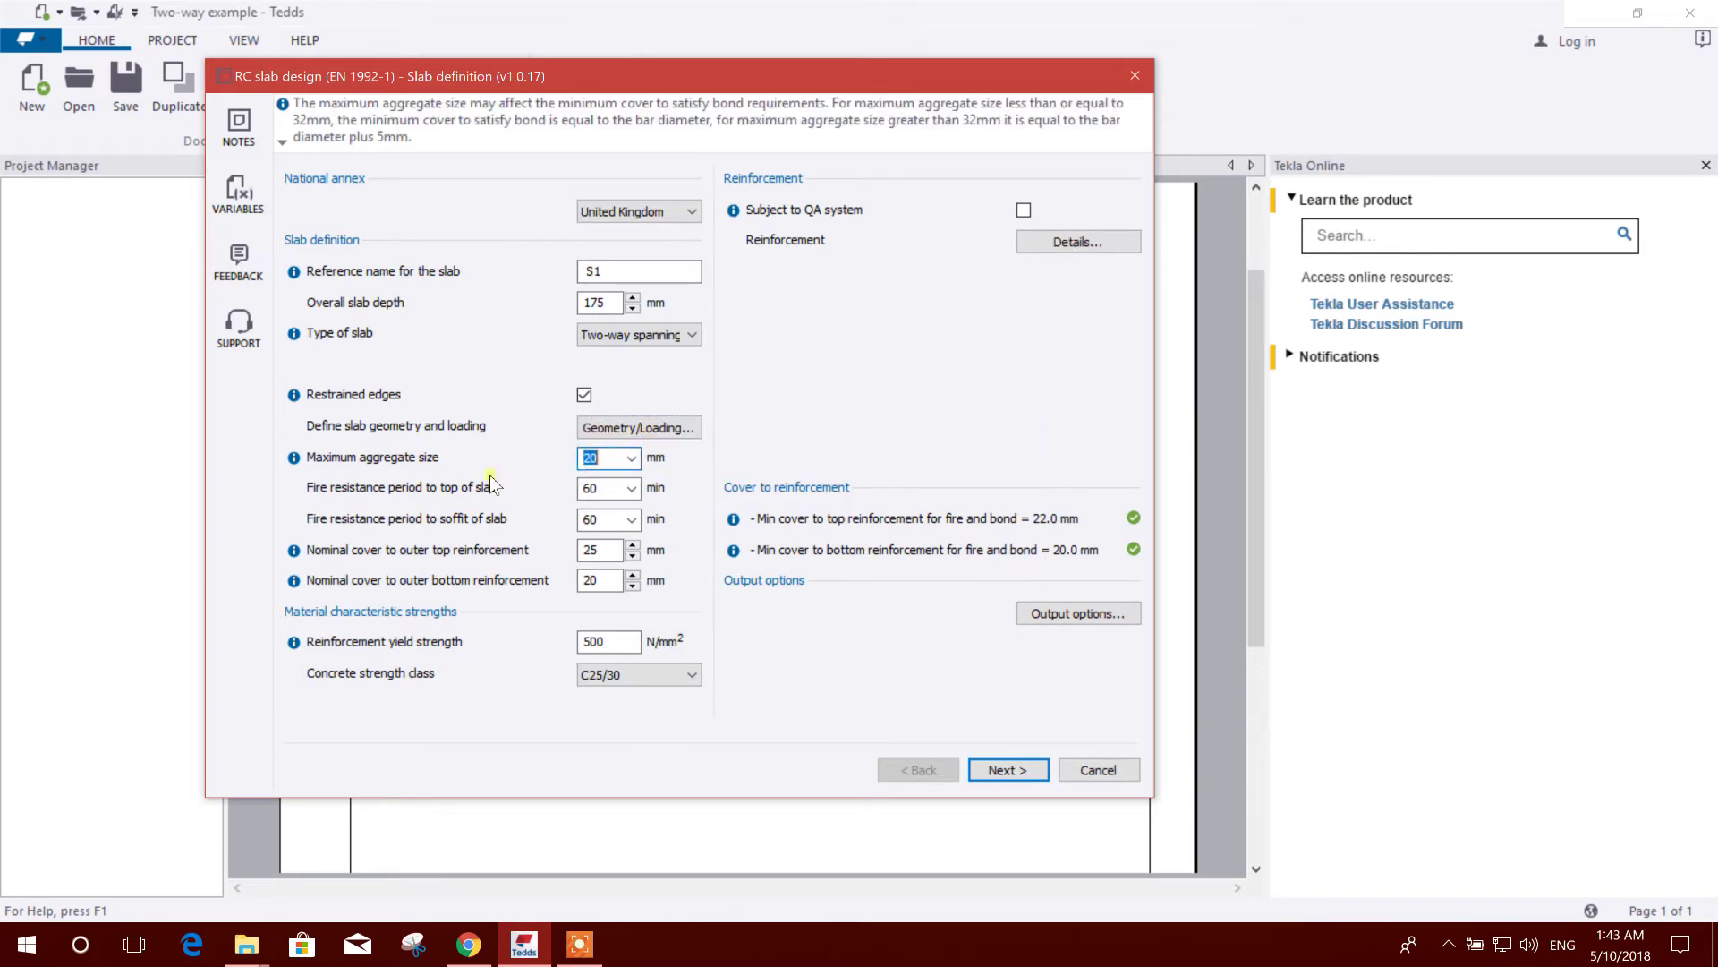
pyautogui.press('Tab')
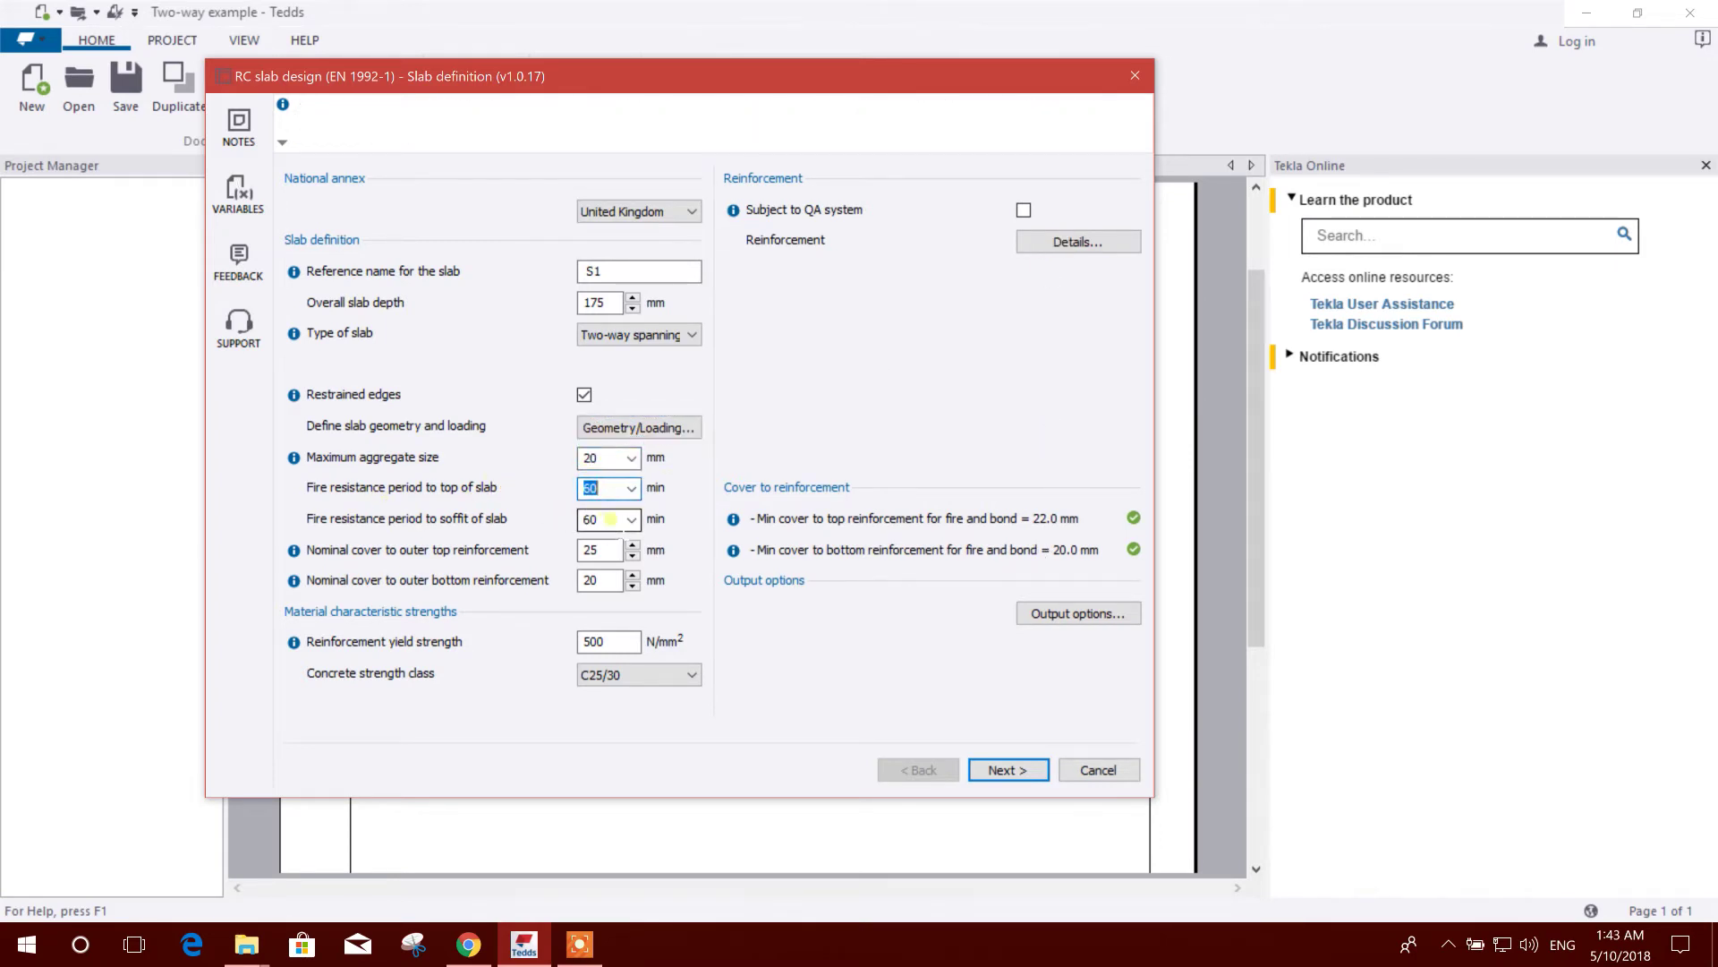
pyautogui.press('Tab')
pyautogui.press('Tab')
pyautogui.click(606, 549)
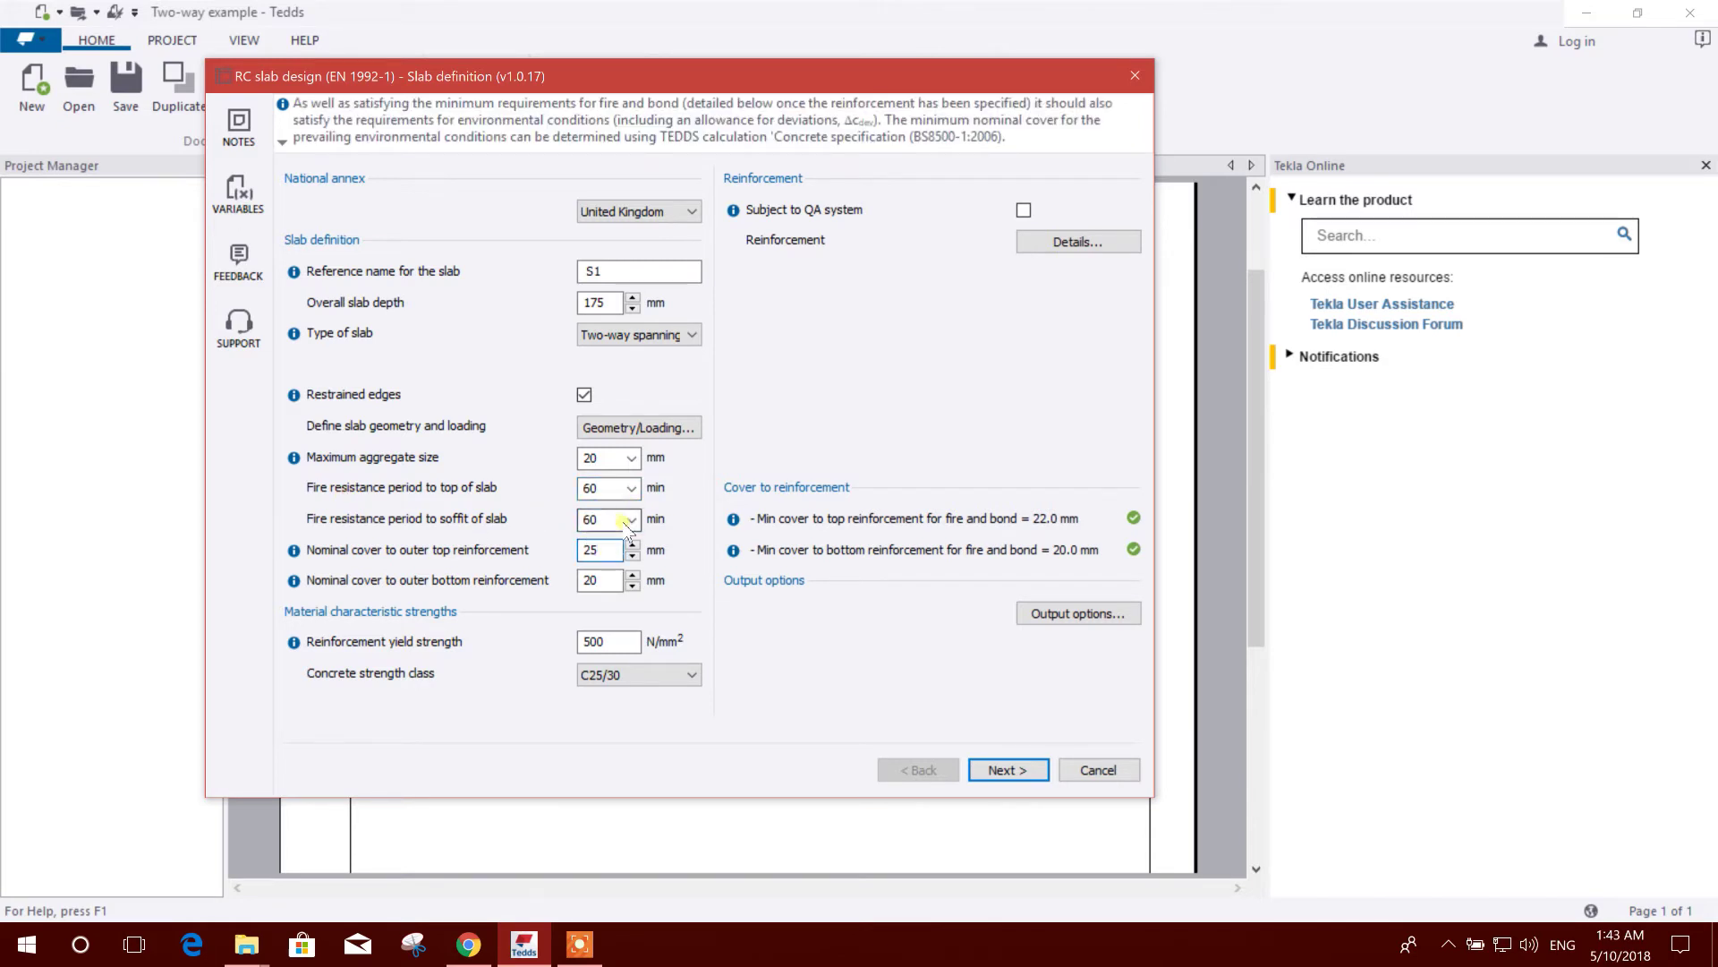
pyautogui.click(634, 521)
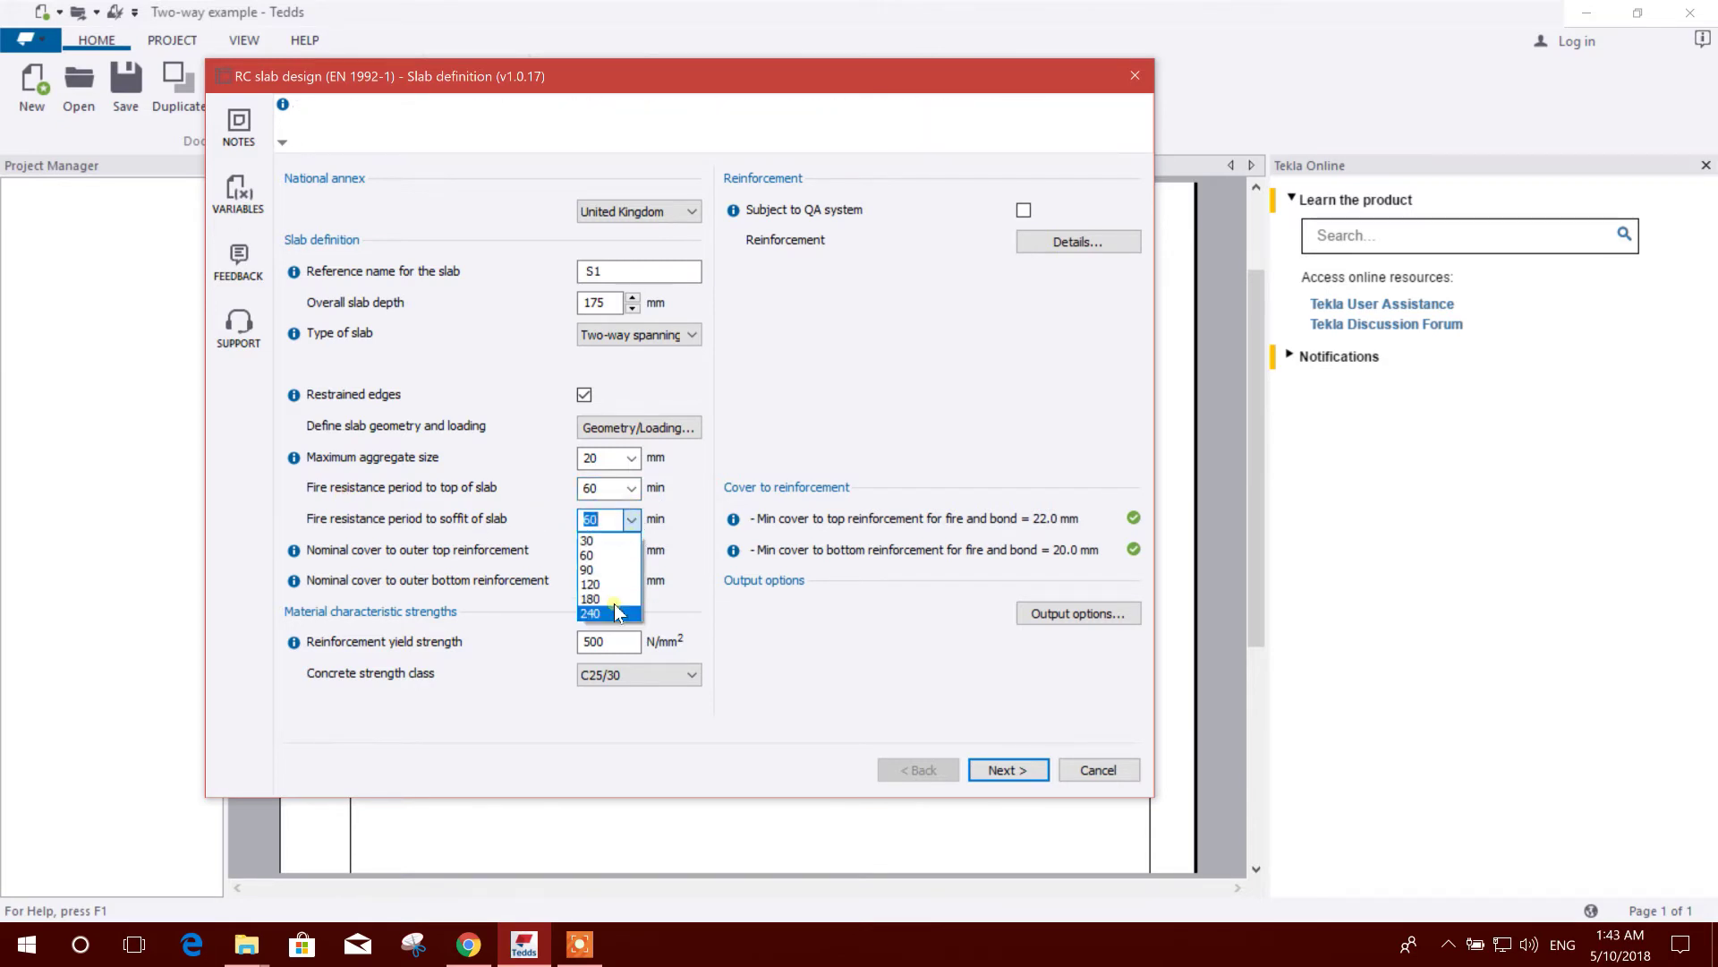
pyautogui.click(601, 554)
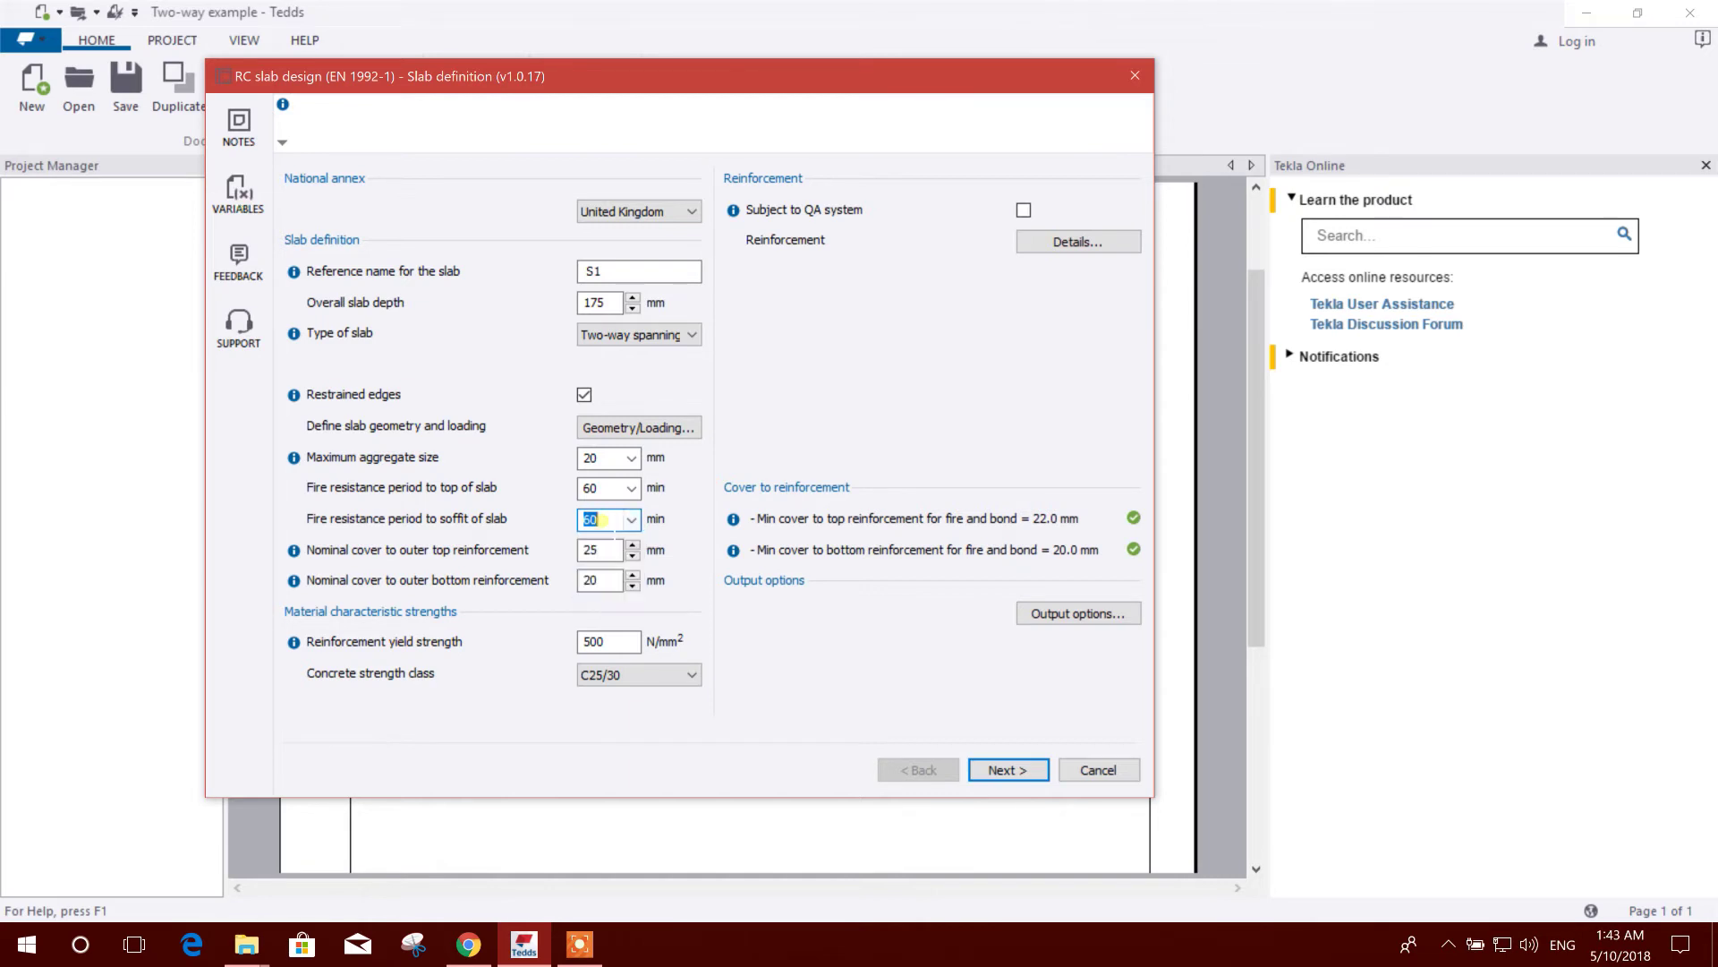
pyautogui.click(601, 552)
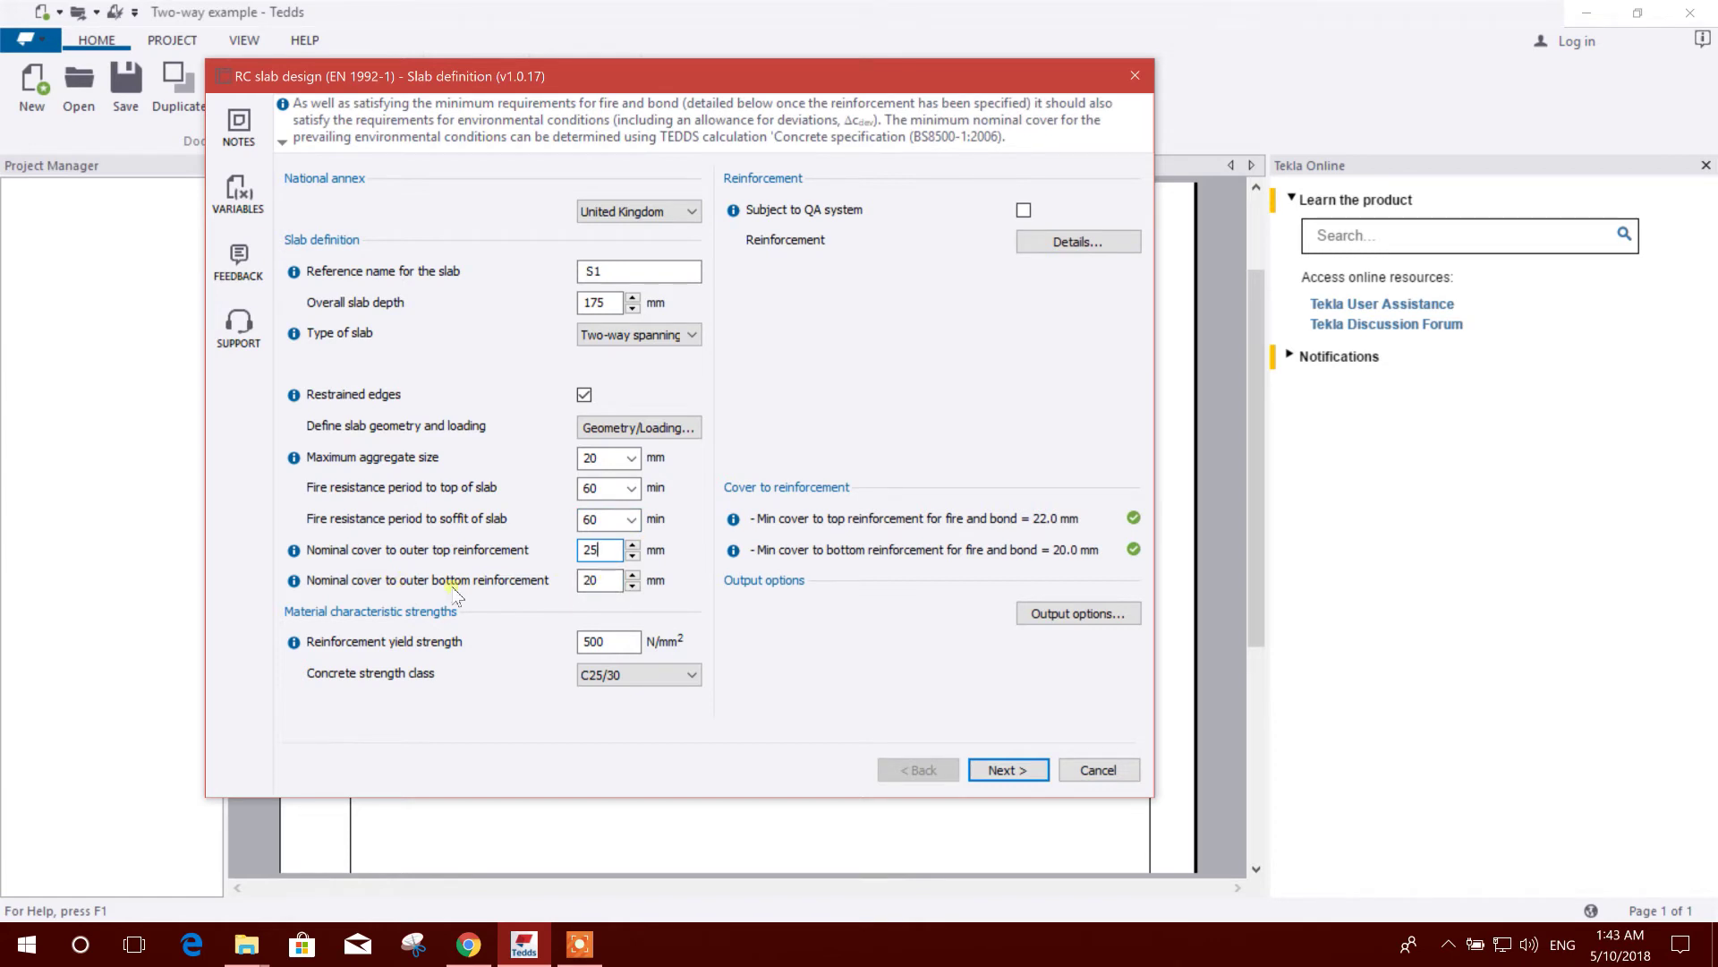
# Step: Set the reinforcement yield strength to 415 N/mm² and open Reinforcement Details
pyautogui.press('Tab')
pyautogui.press('Tab')
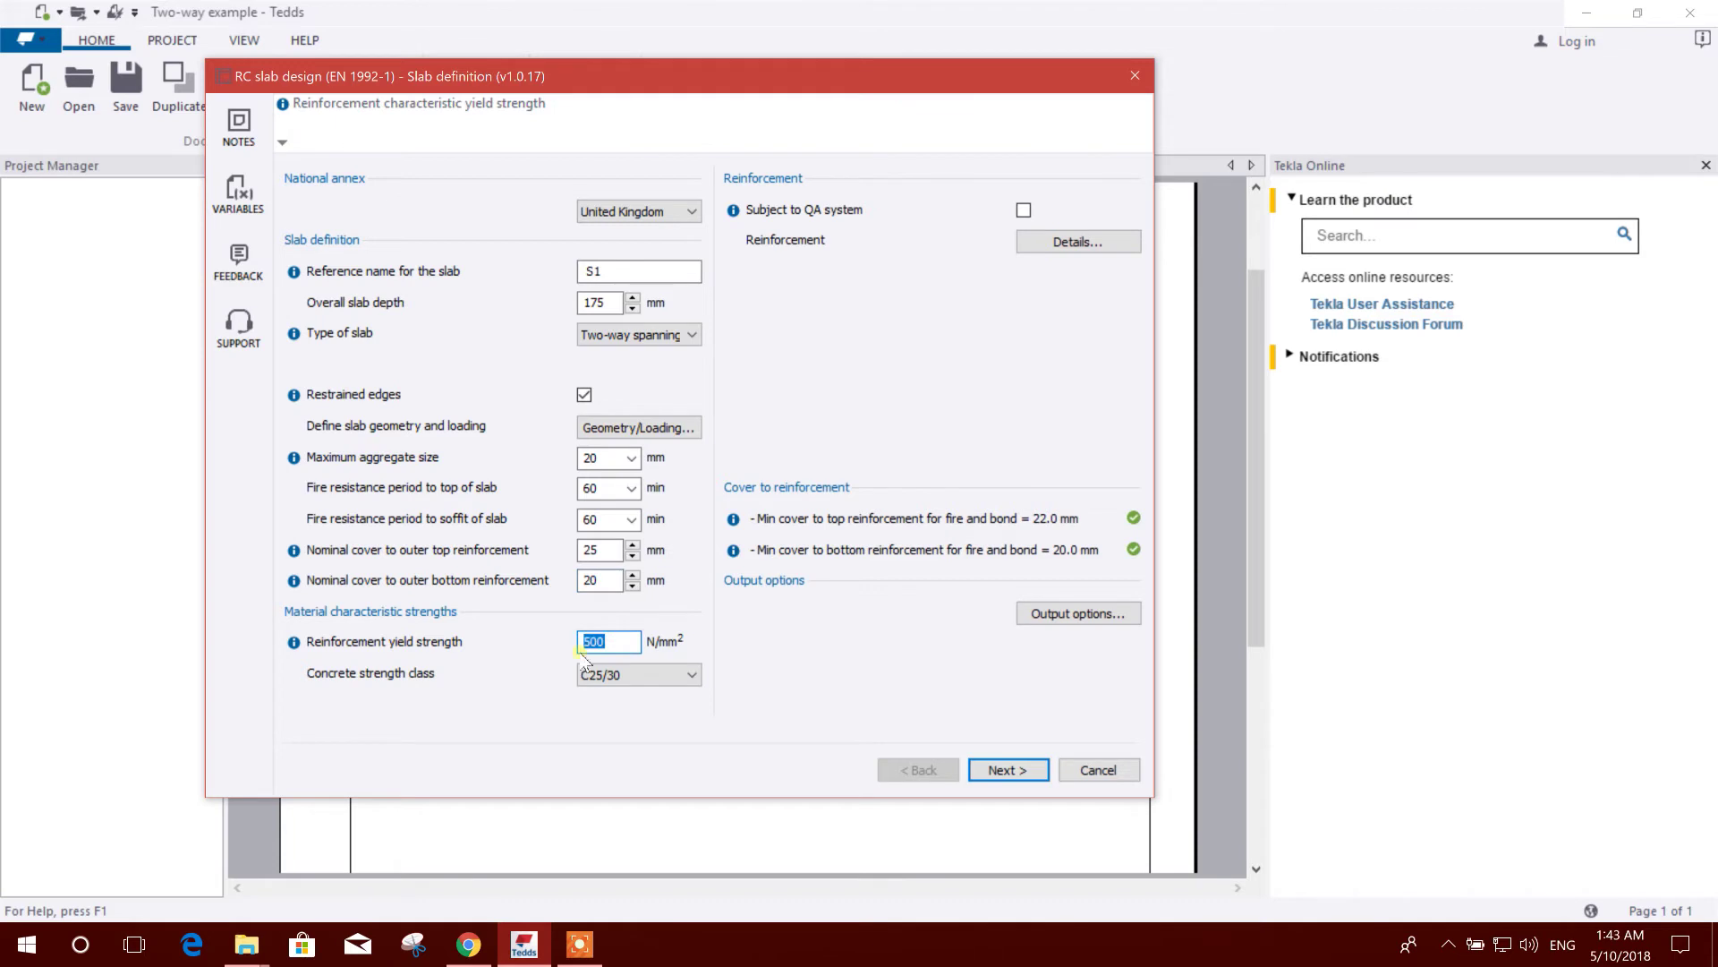
pyautogui.write('415')
pyautogui.moveTo(735, 211)
pyautogui.moveTo(776, 83); pyautogui.dragTo(787, 75)
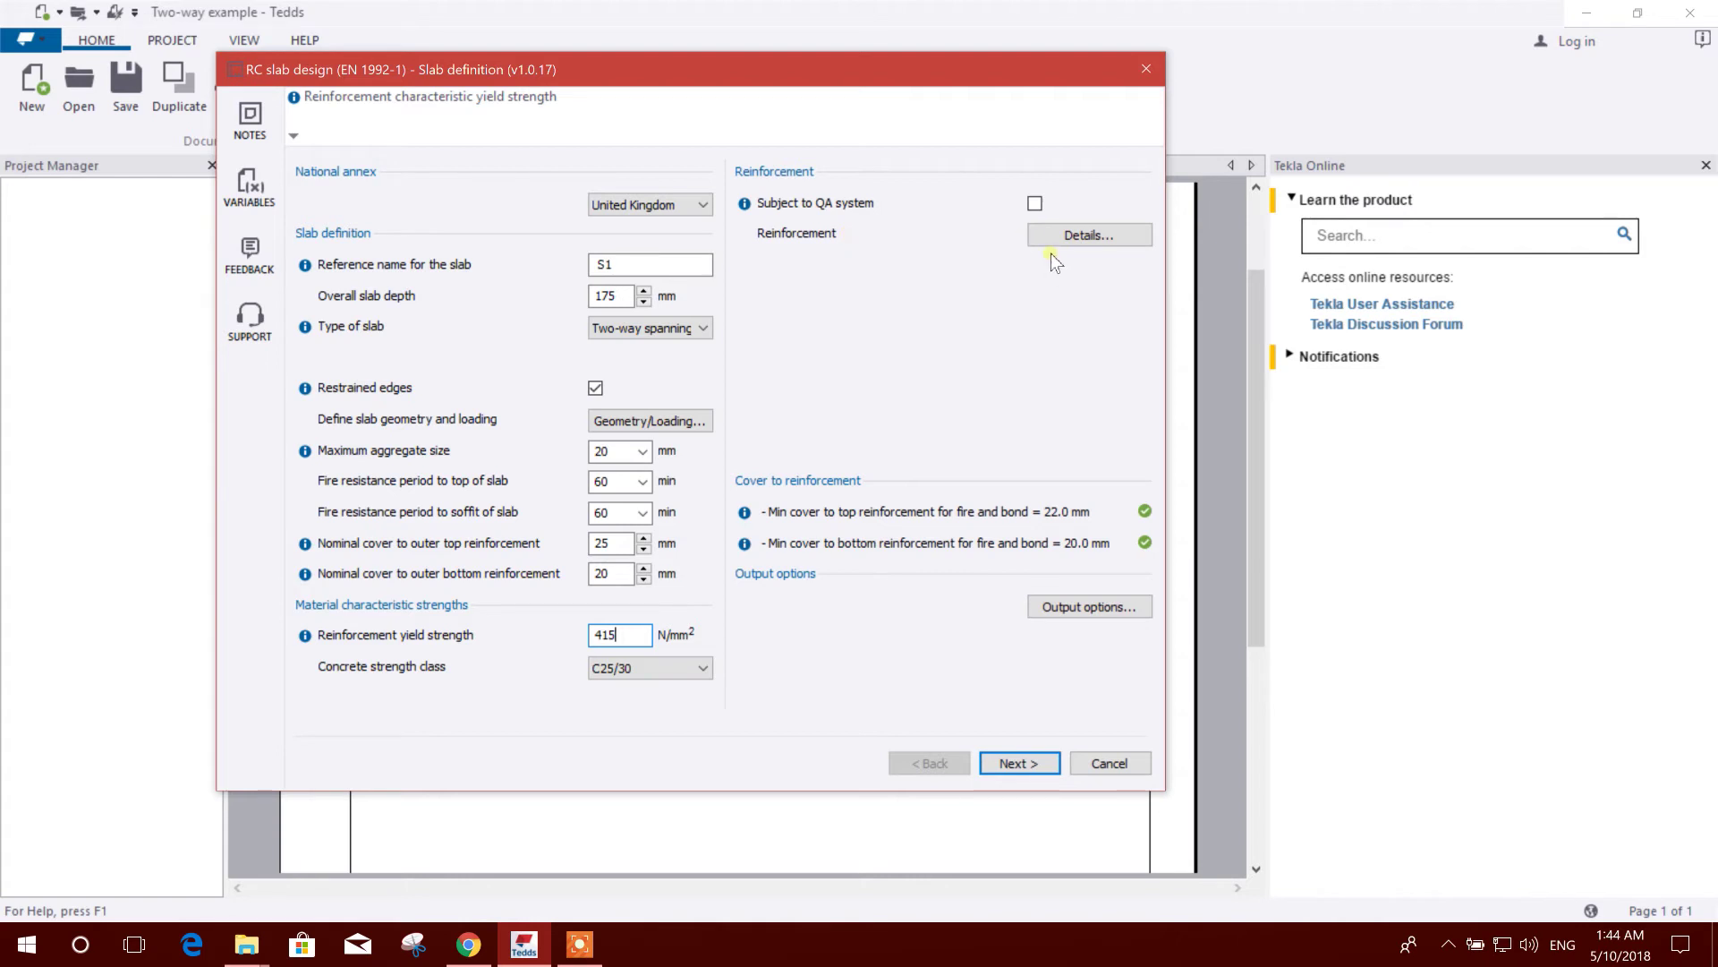
pyautogui.moveTo(912, 77); pyautogui.dragTo(959, 75)
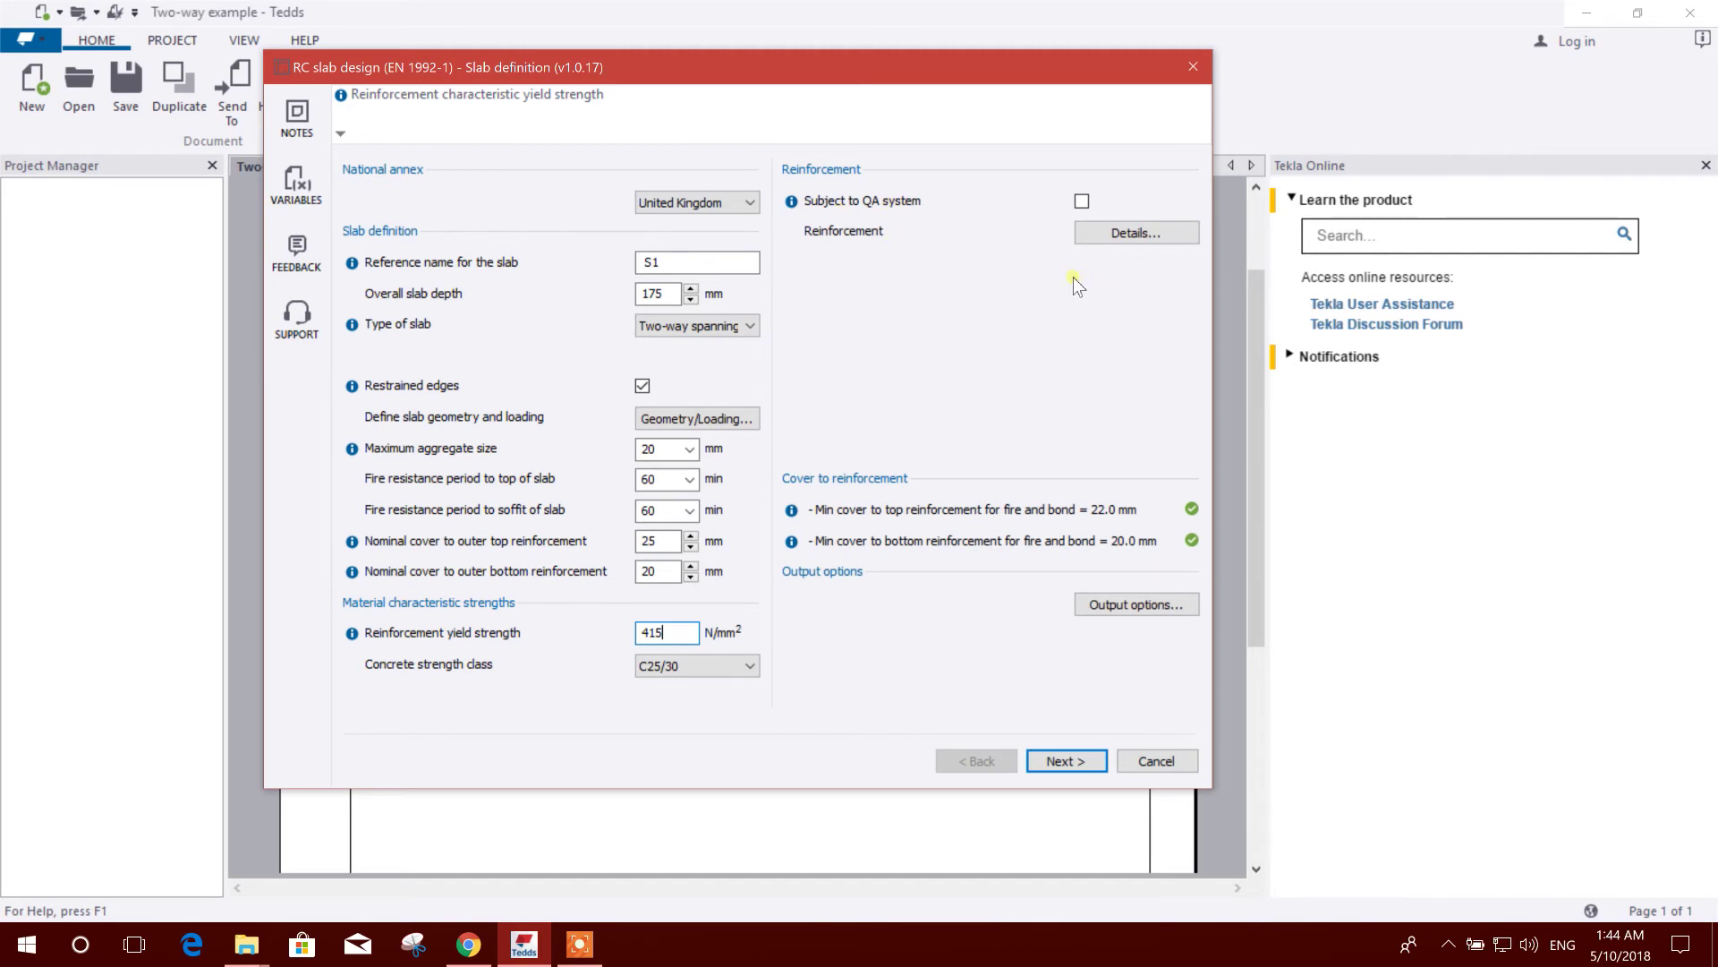
pyautogui.click(1137, 234)
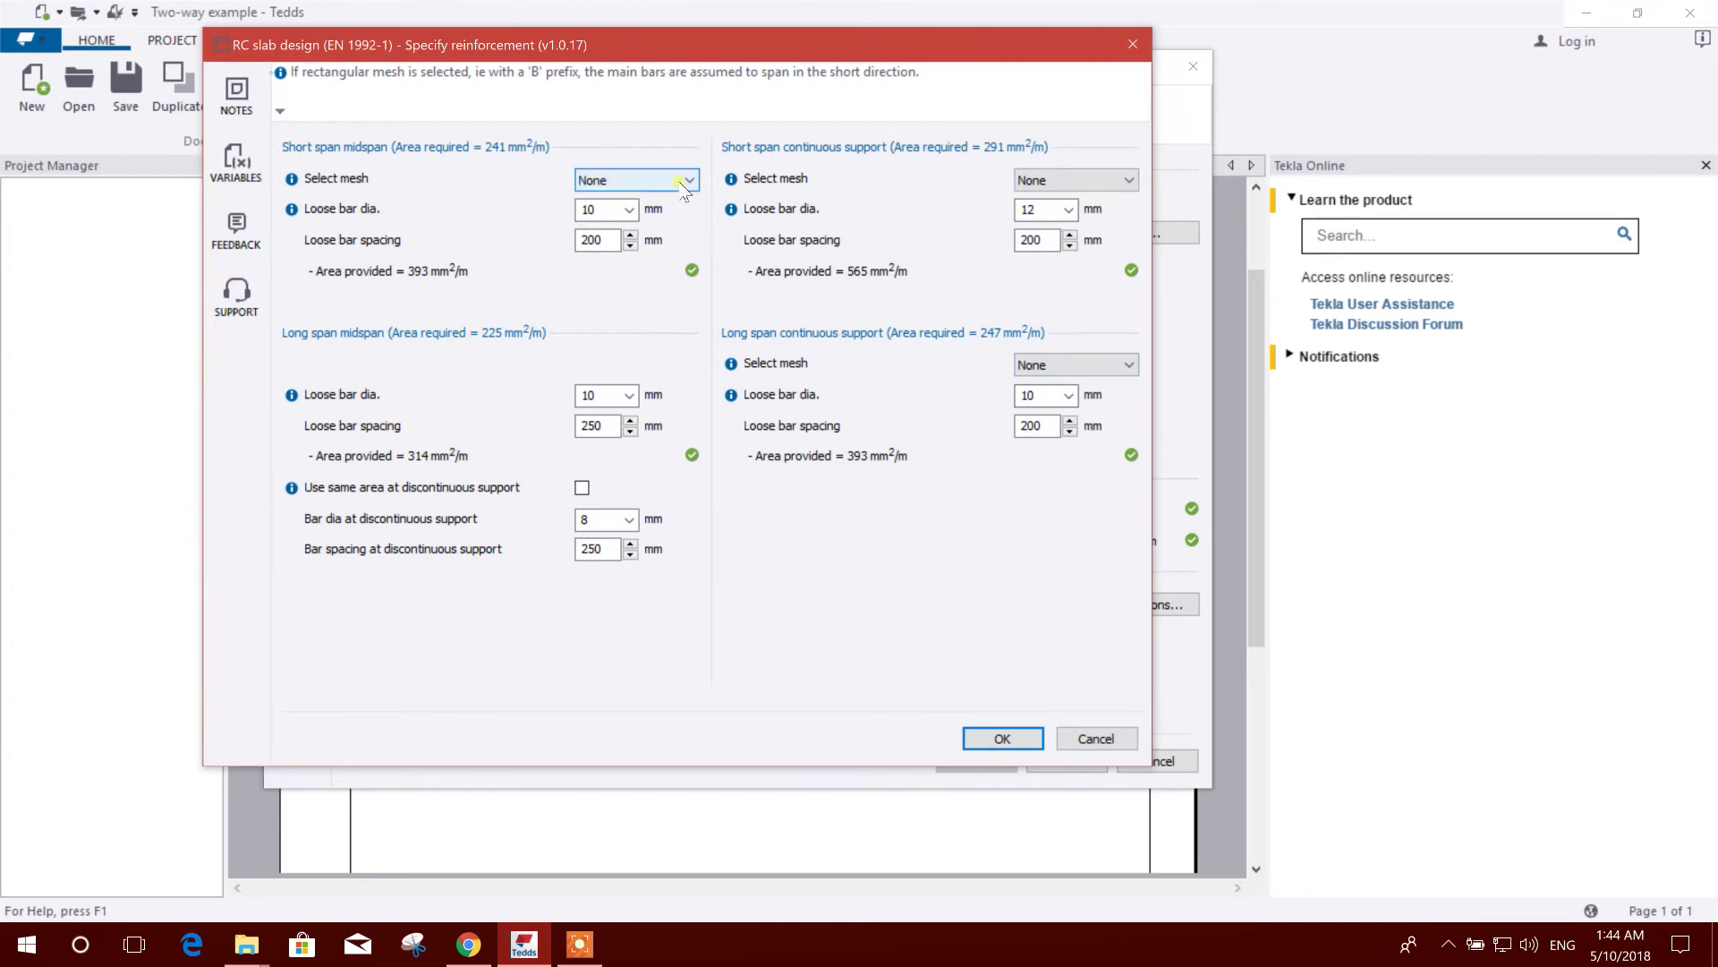
# Step: Use 10 mm bars at 175 mm spacing for the short span midspan and continuous support
pyautogui.click(687, 179)
pyautogui.click(687, 180)
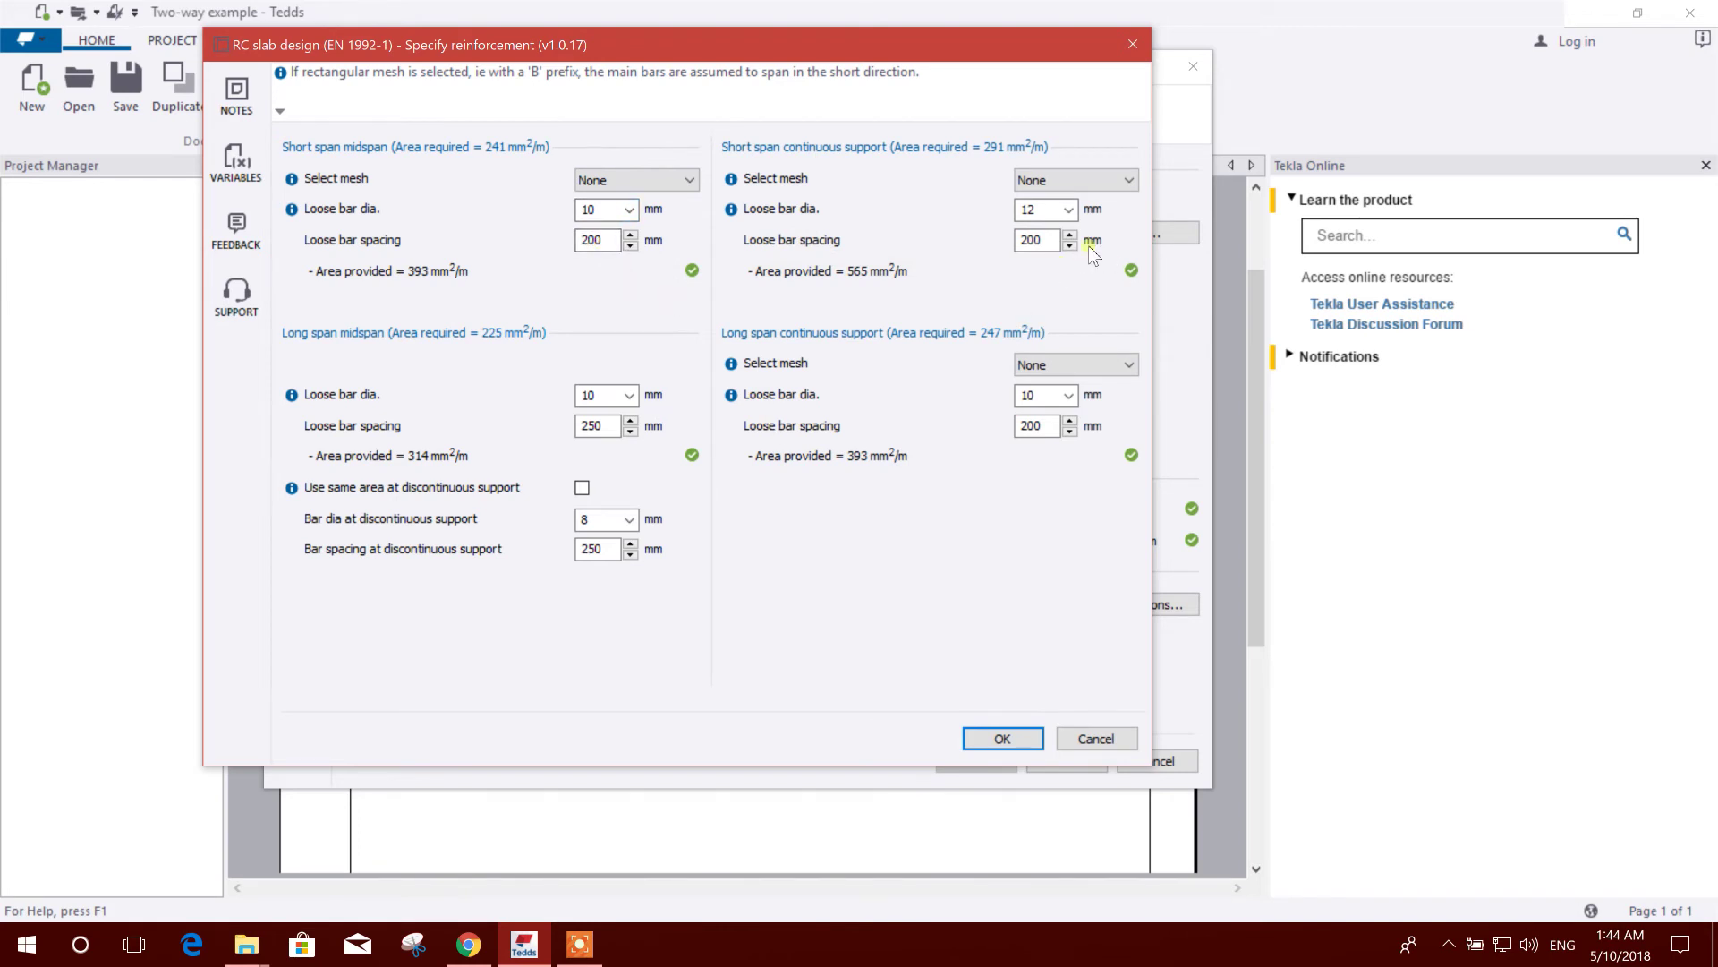
pyautogui.click(1068, 209)
pyautogui.click(1037, 274)
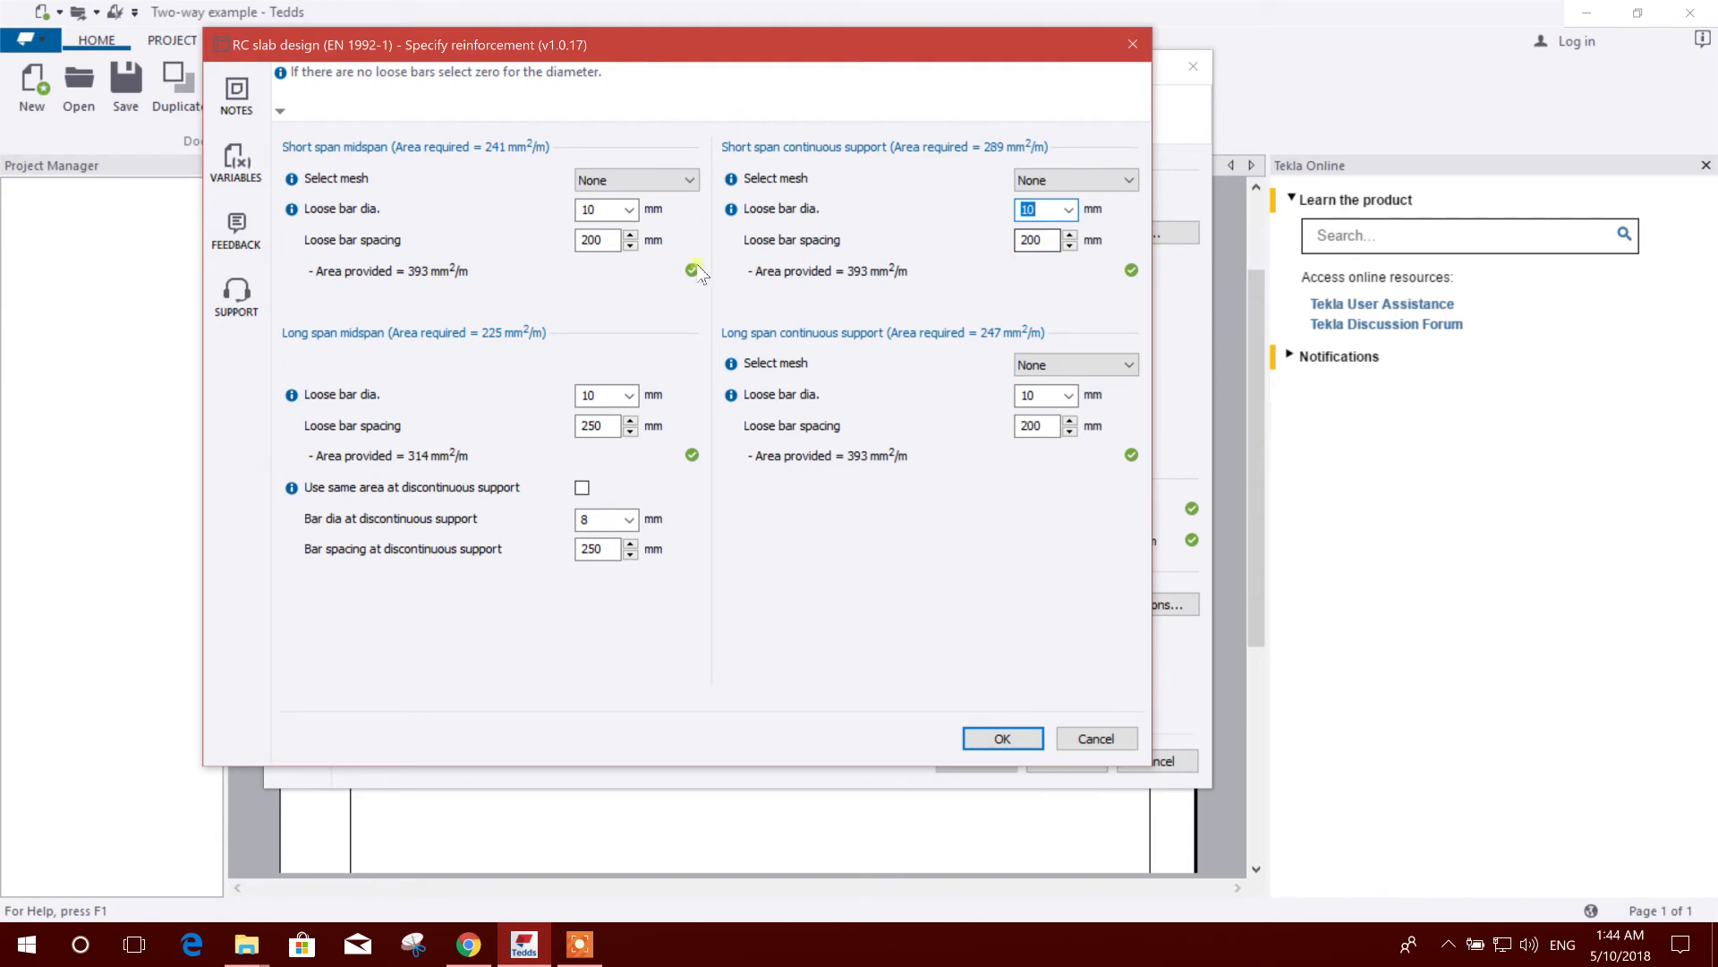
pyautogui.click(631, 245)
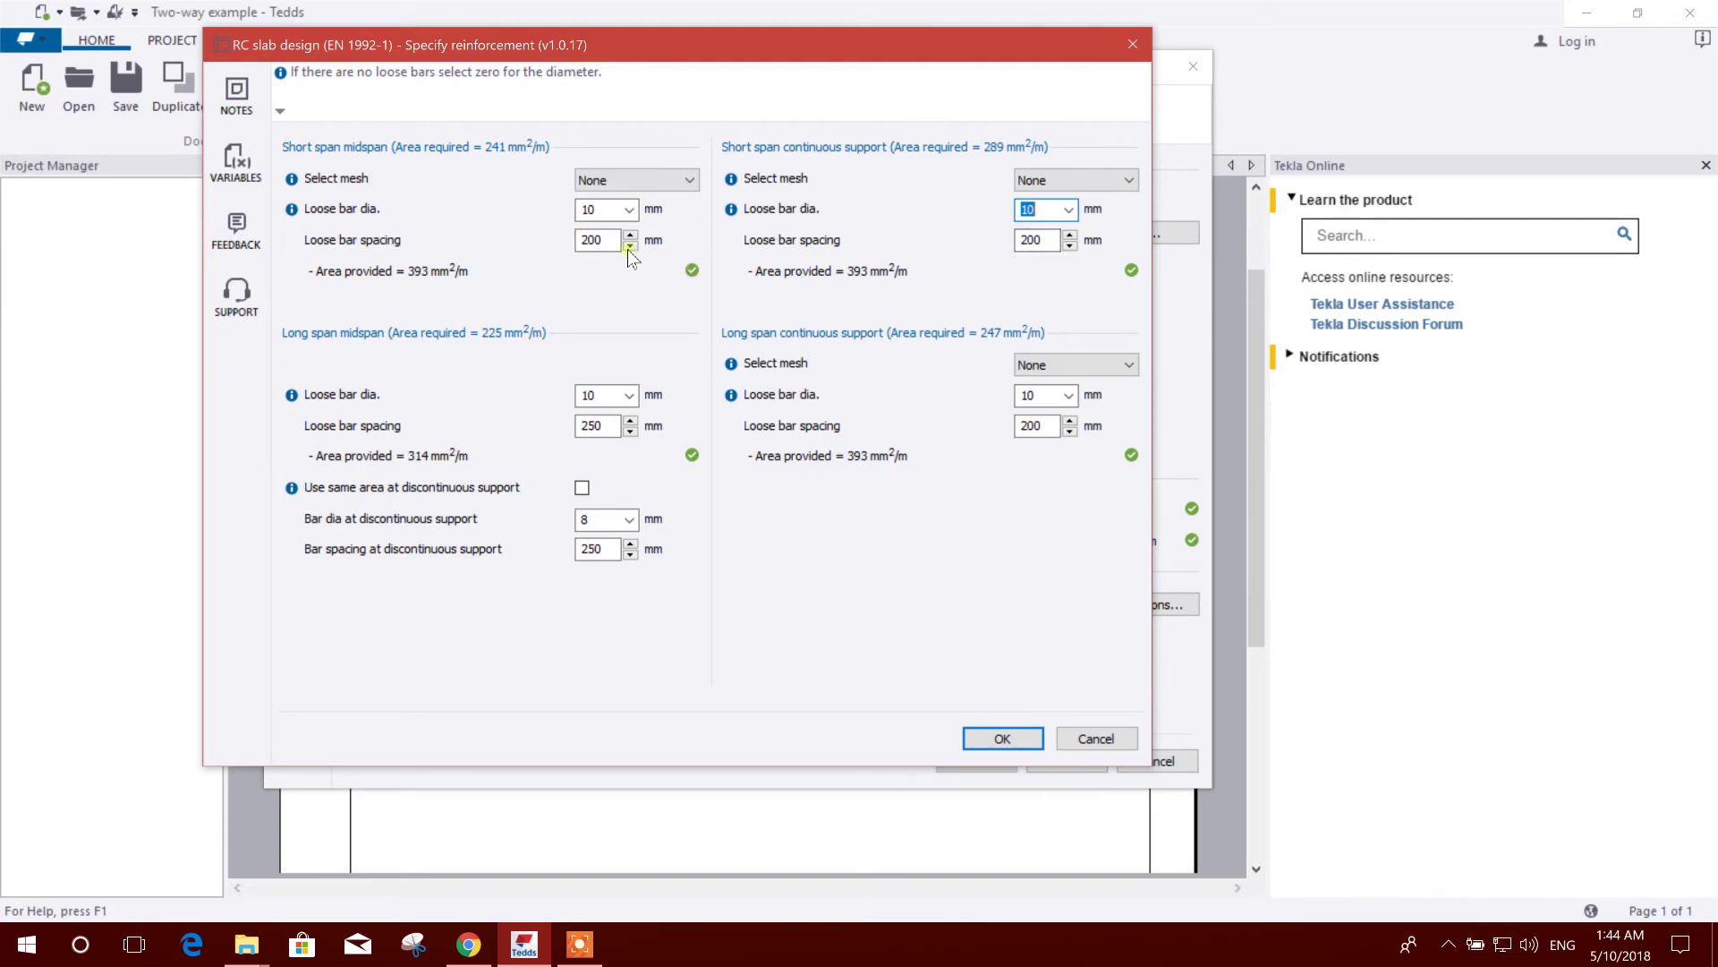
pyautogui.click(1069, 245)
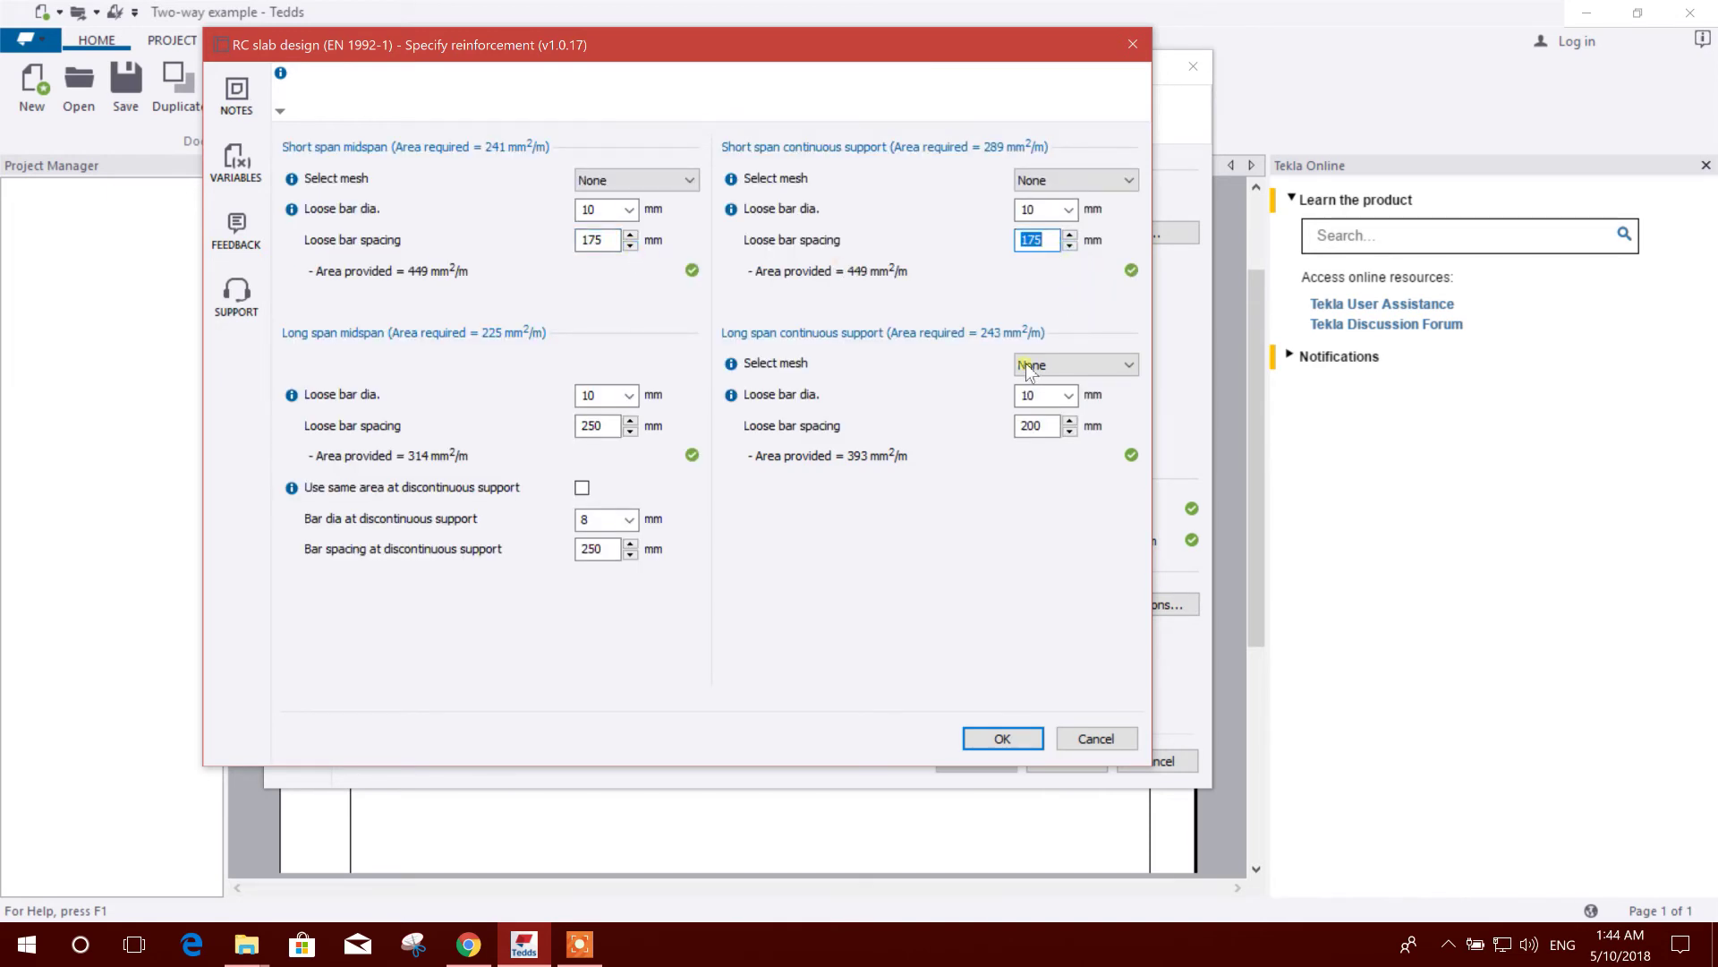
# Step: Bring the long span spacings to 175 mm and use the same area at the discontinuous support
pyautogui.click(631, 431)
pyautogui.click(1069, 432)
pyautogui.click(630, 431)
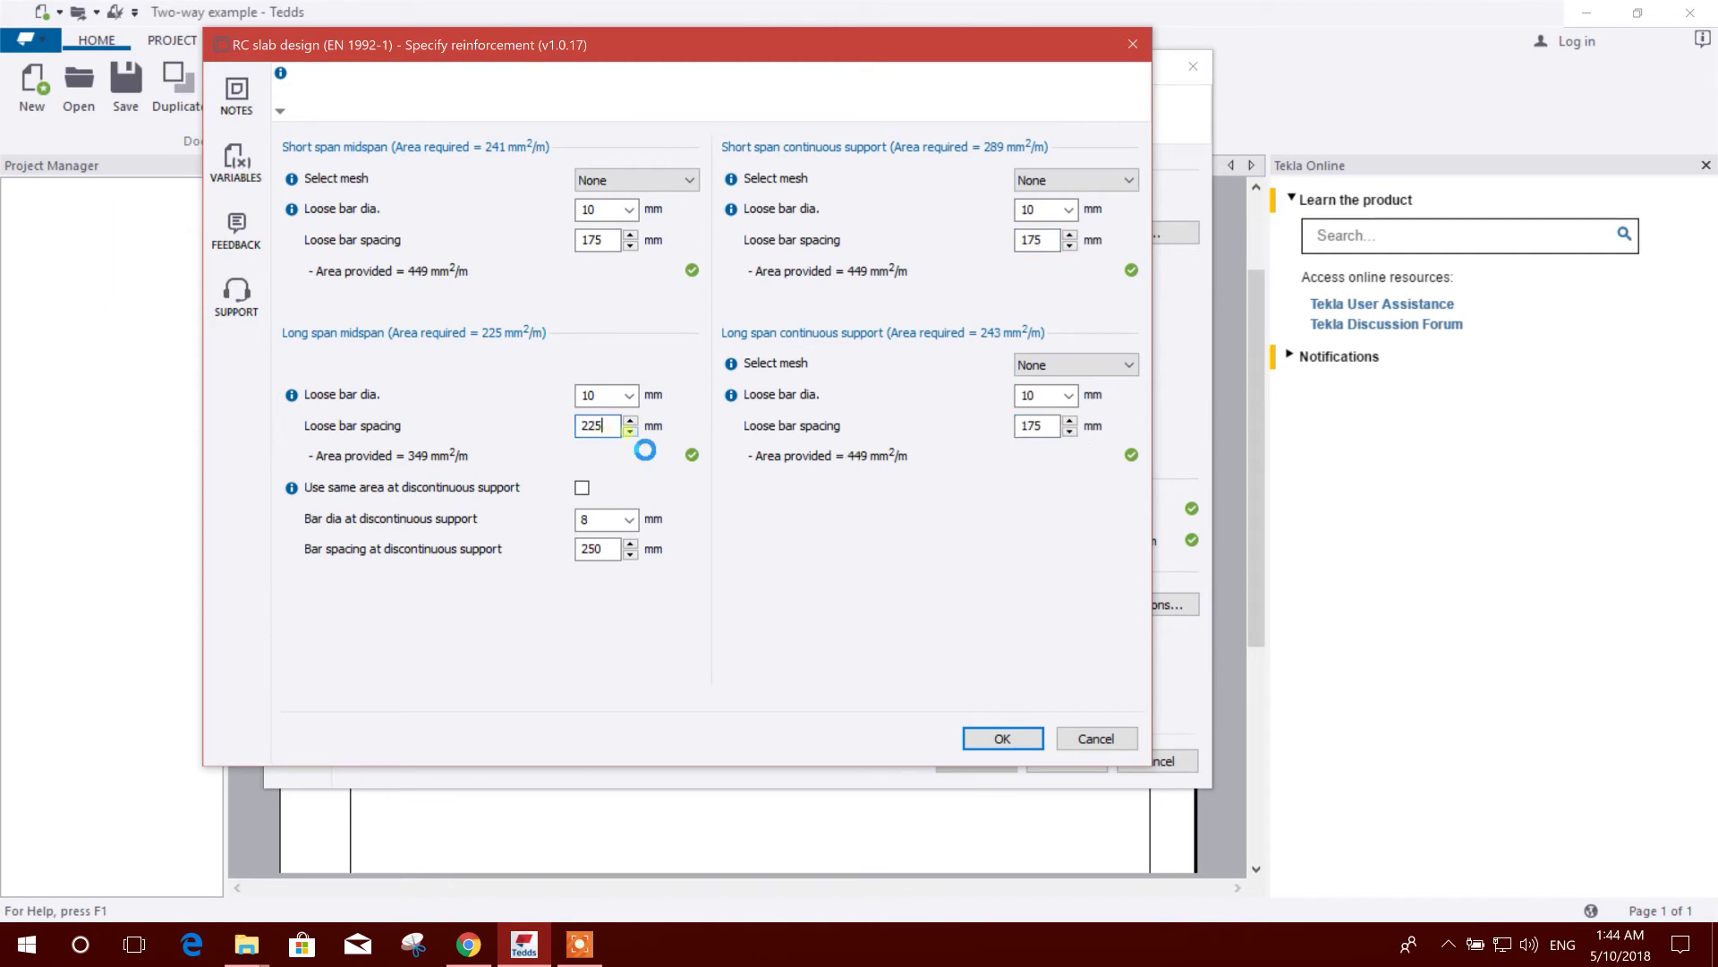
pyautogui.click(631, 432)
pyautogui.click(604, 521)
pyautogui.click(582, 487)
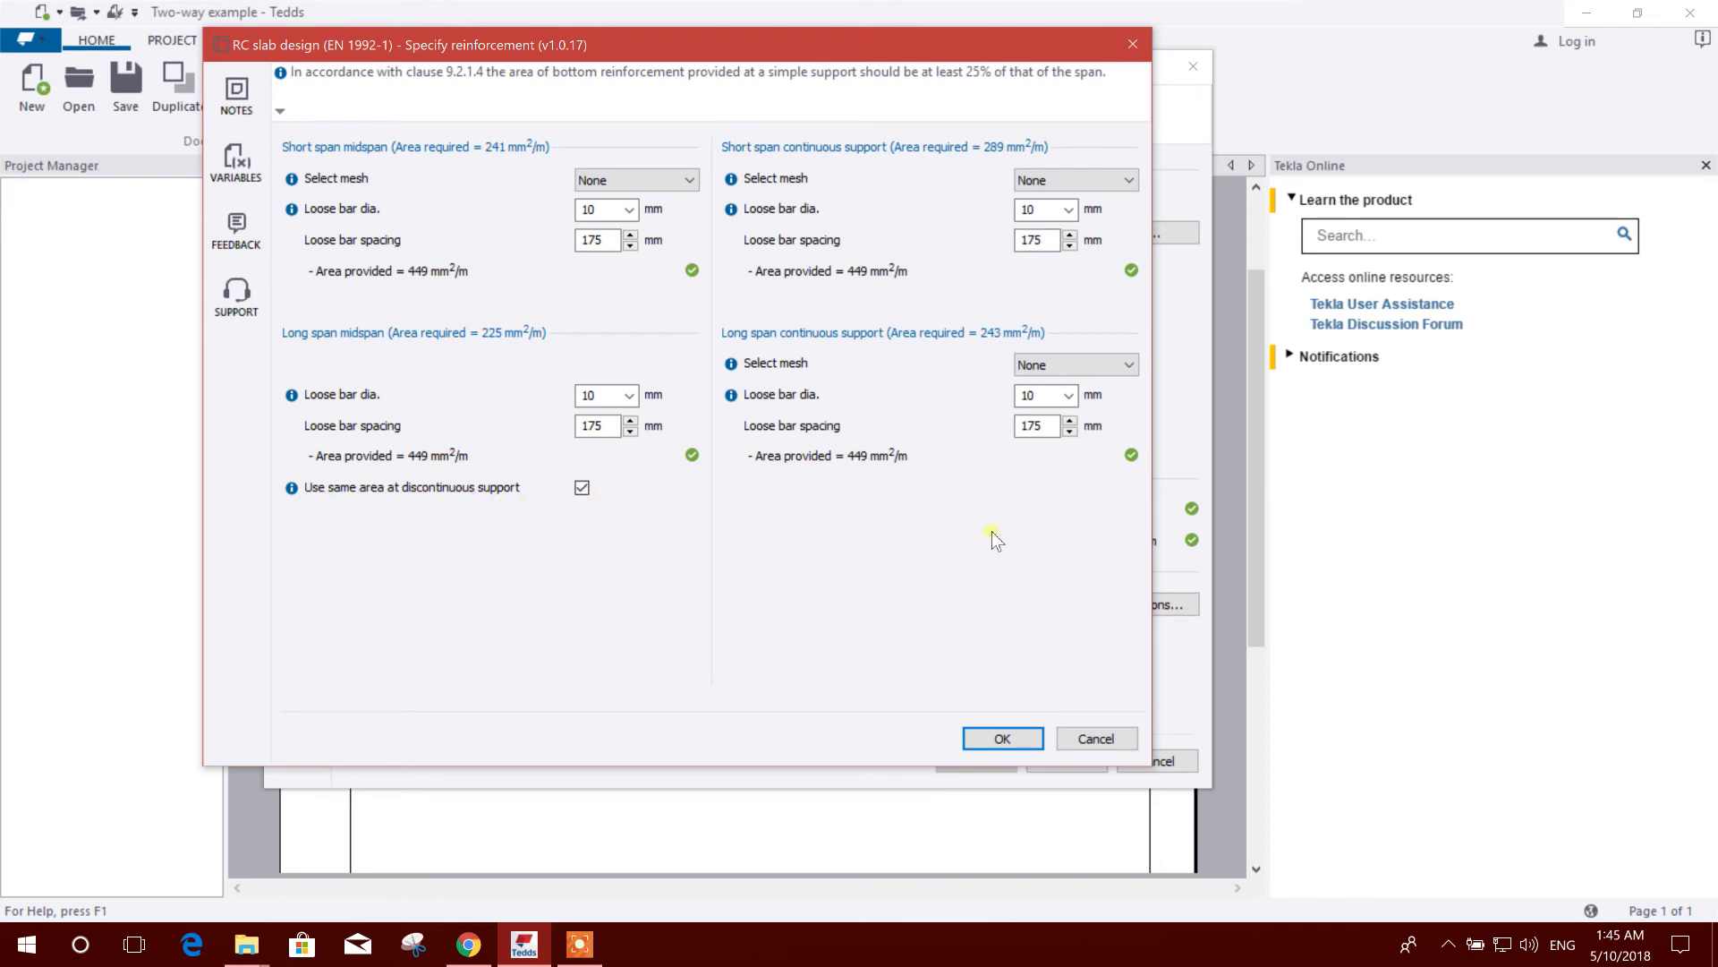
pyautogui.click(1002, 737)
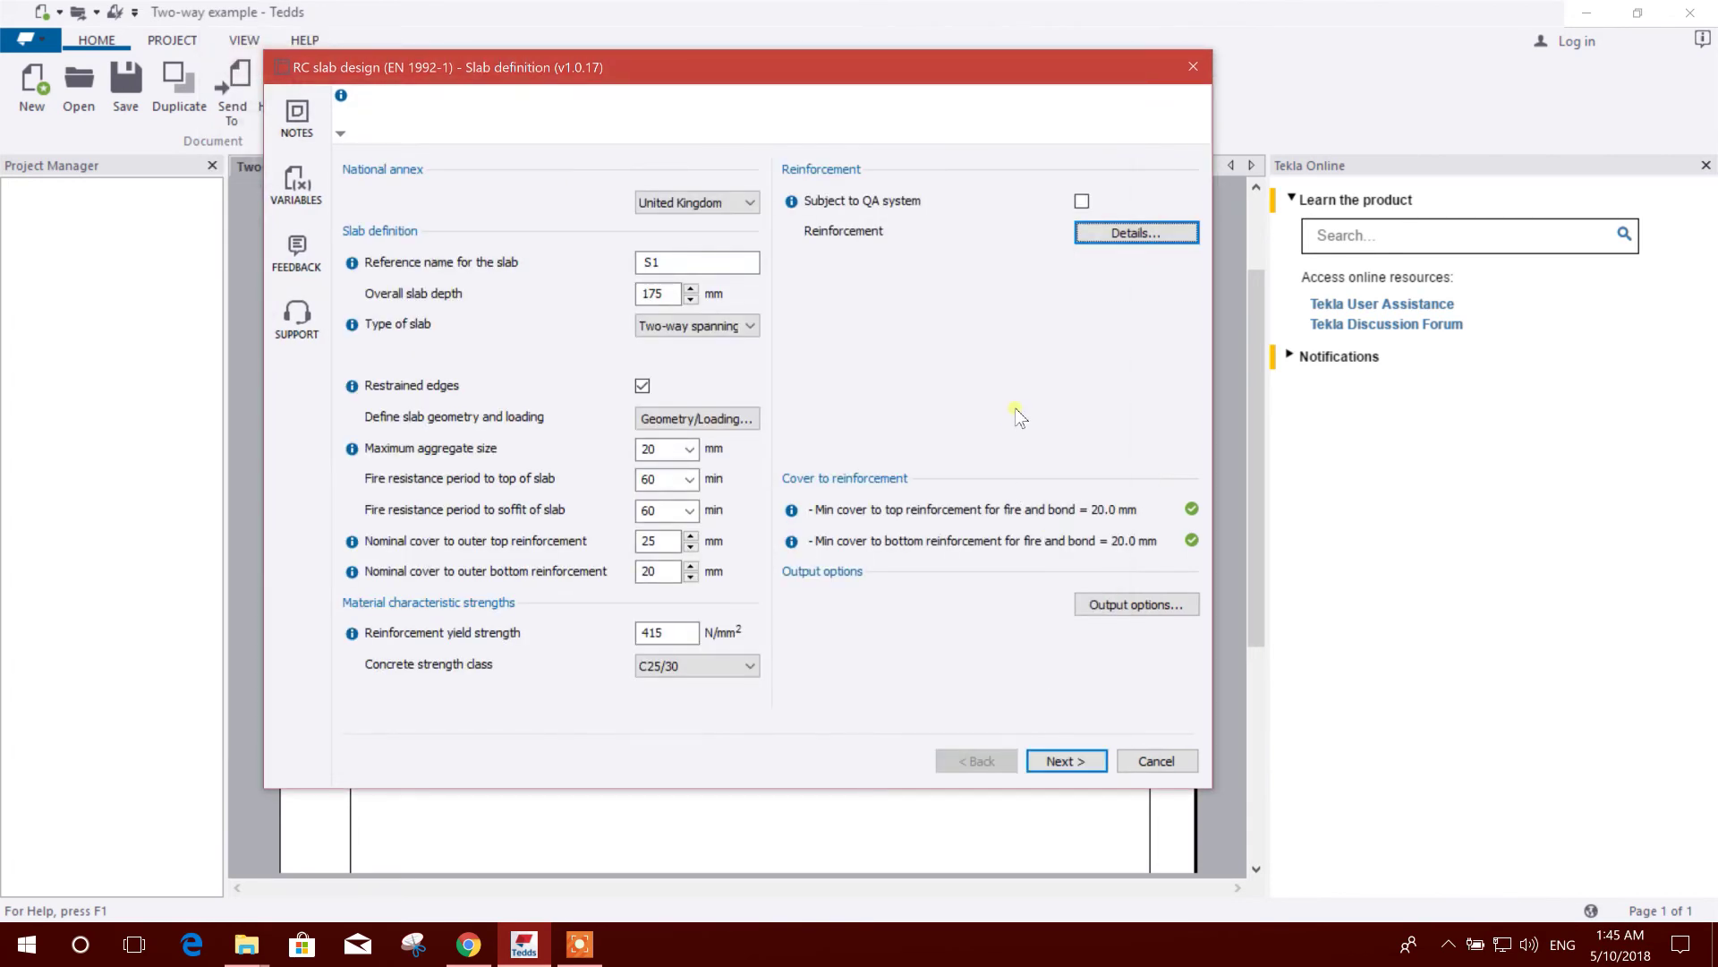
# Step: Keep full detail output with all sketches, calculate, and review results showing every check as PASS
pyautogui.click(1126, 605)
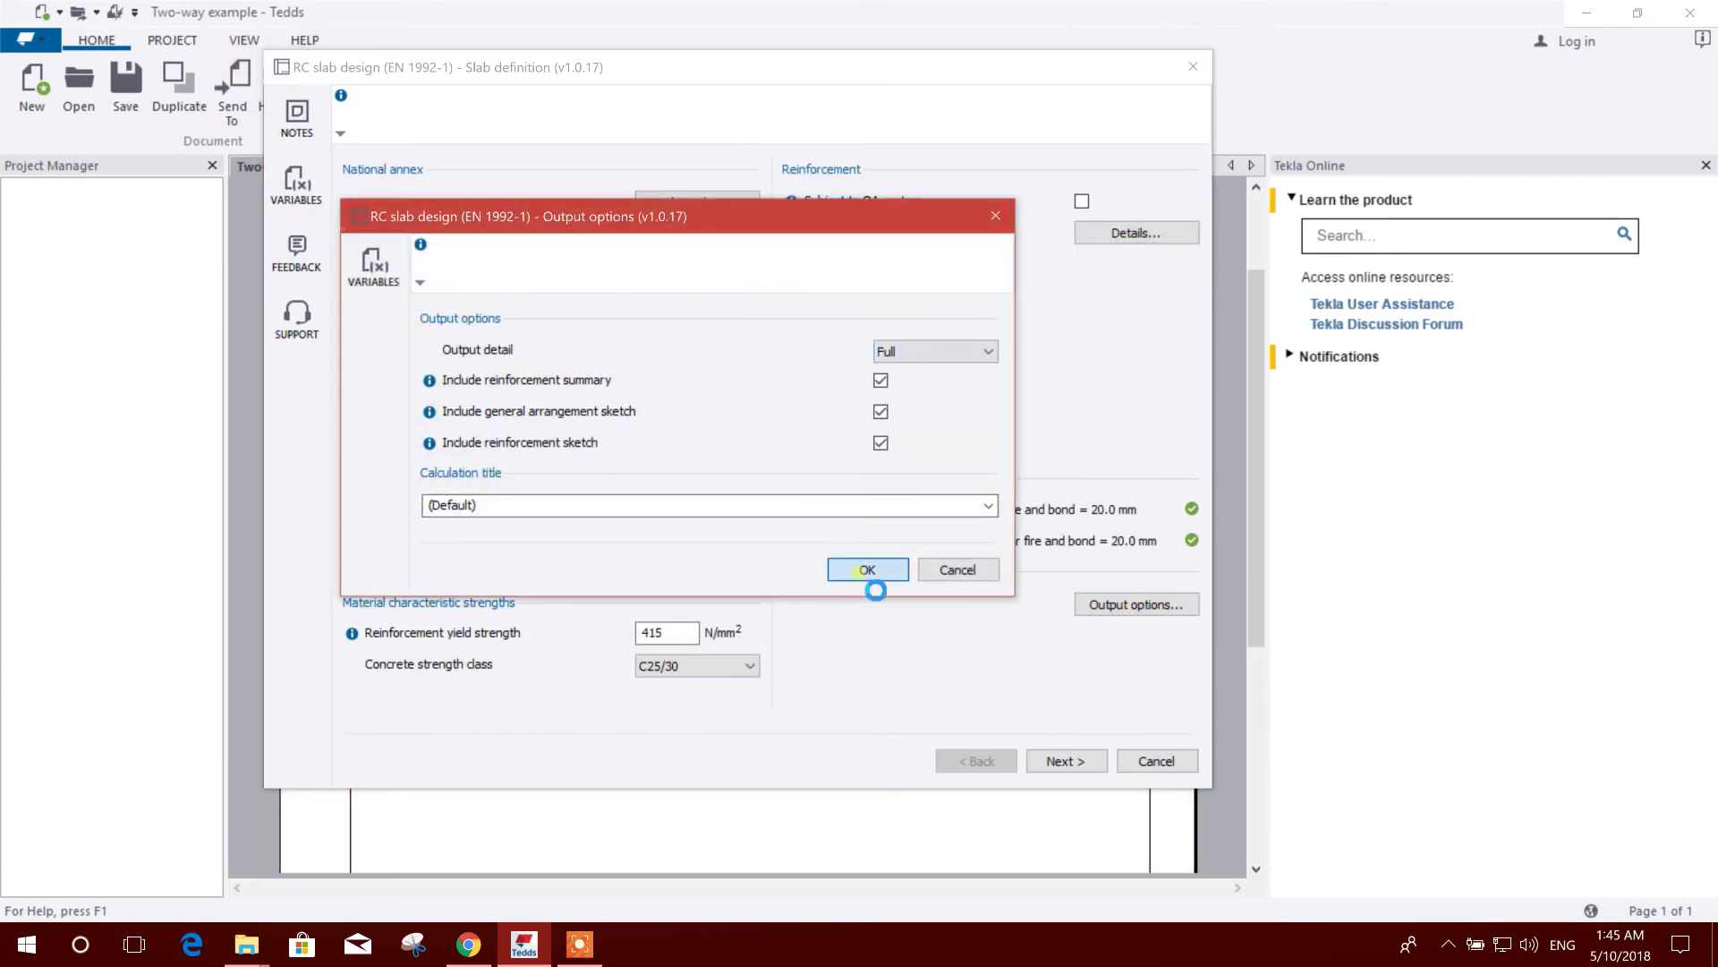
pyautogui.click(869, 571)
pyautogui.click(1083, 763)
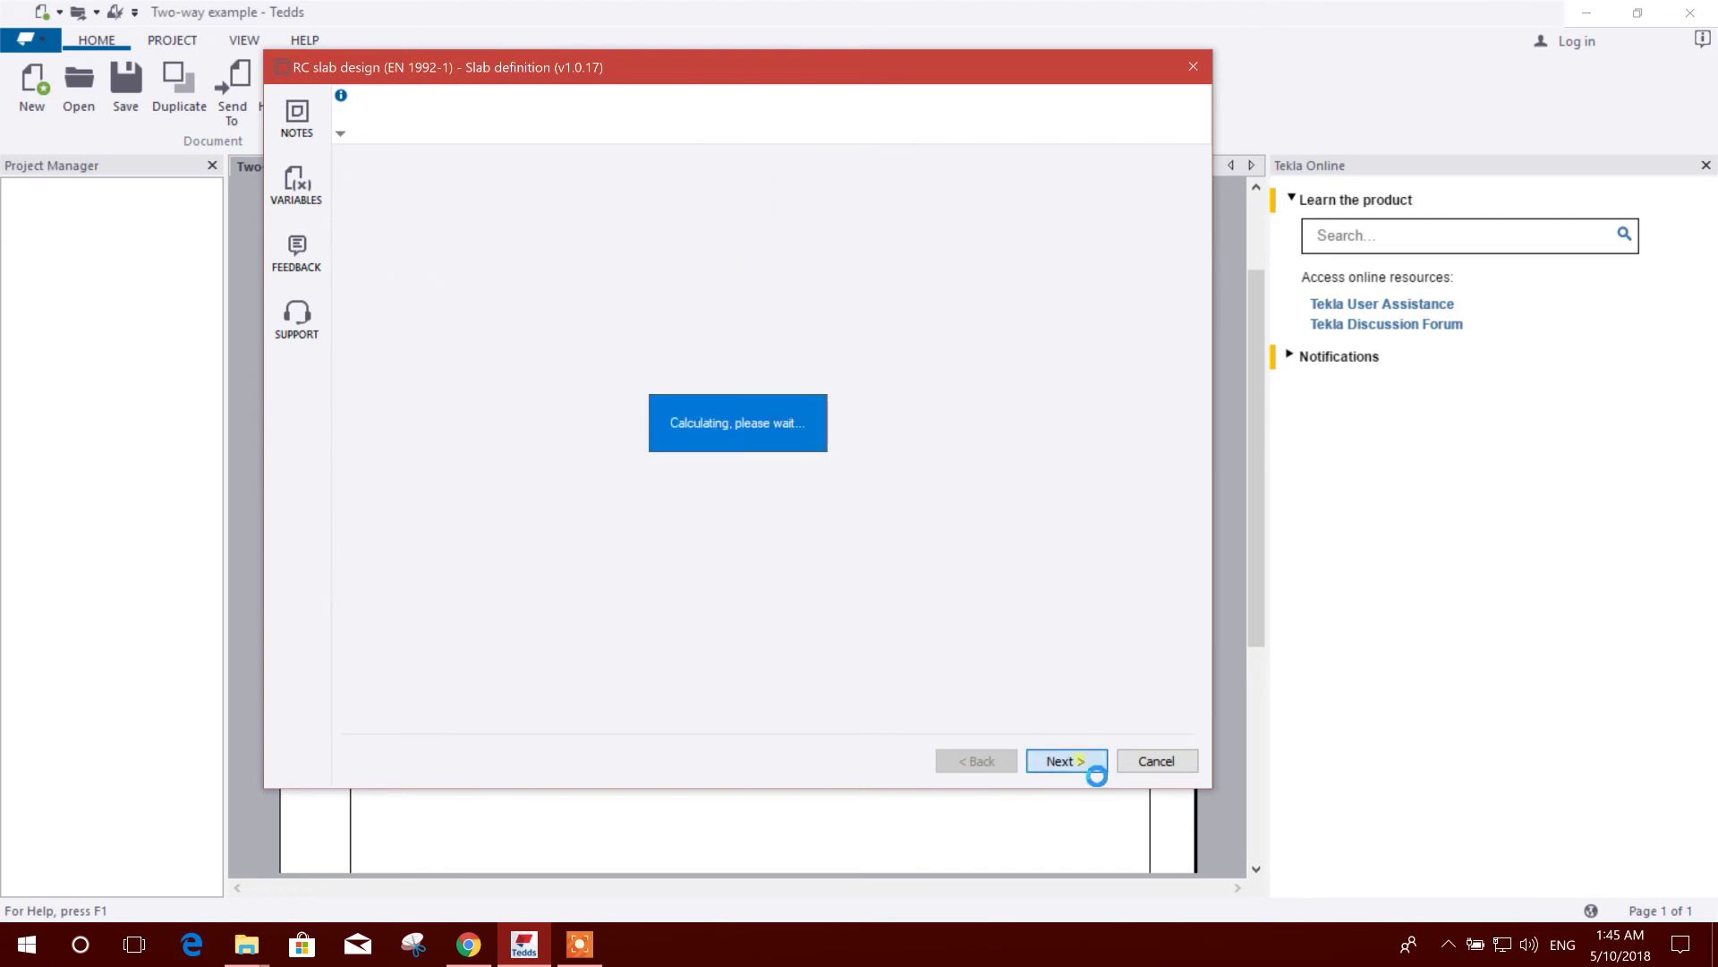
pyautogui.scroll(-3, 909, 360)
pyautogui.scroll(3, 889, 448)
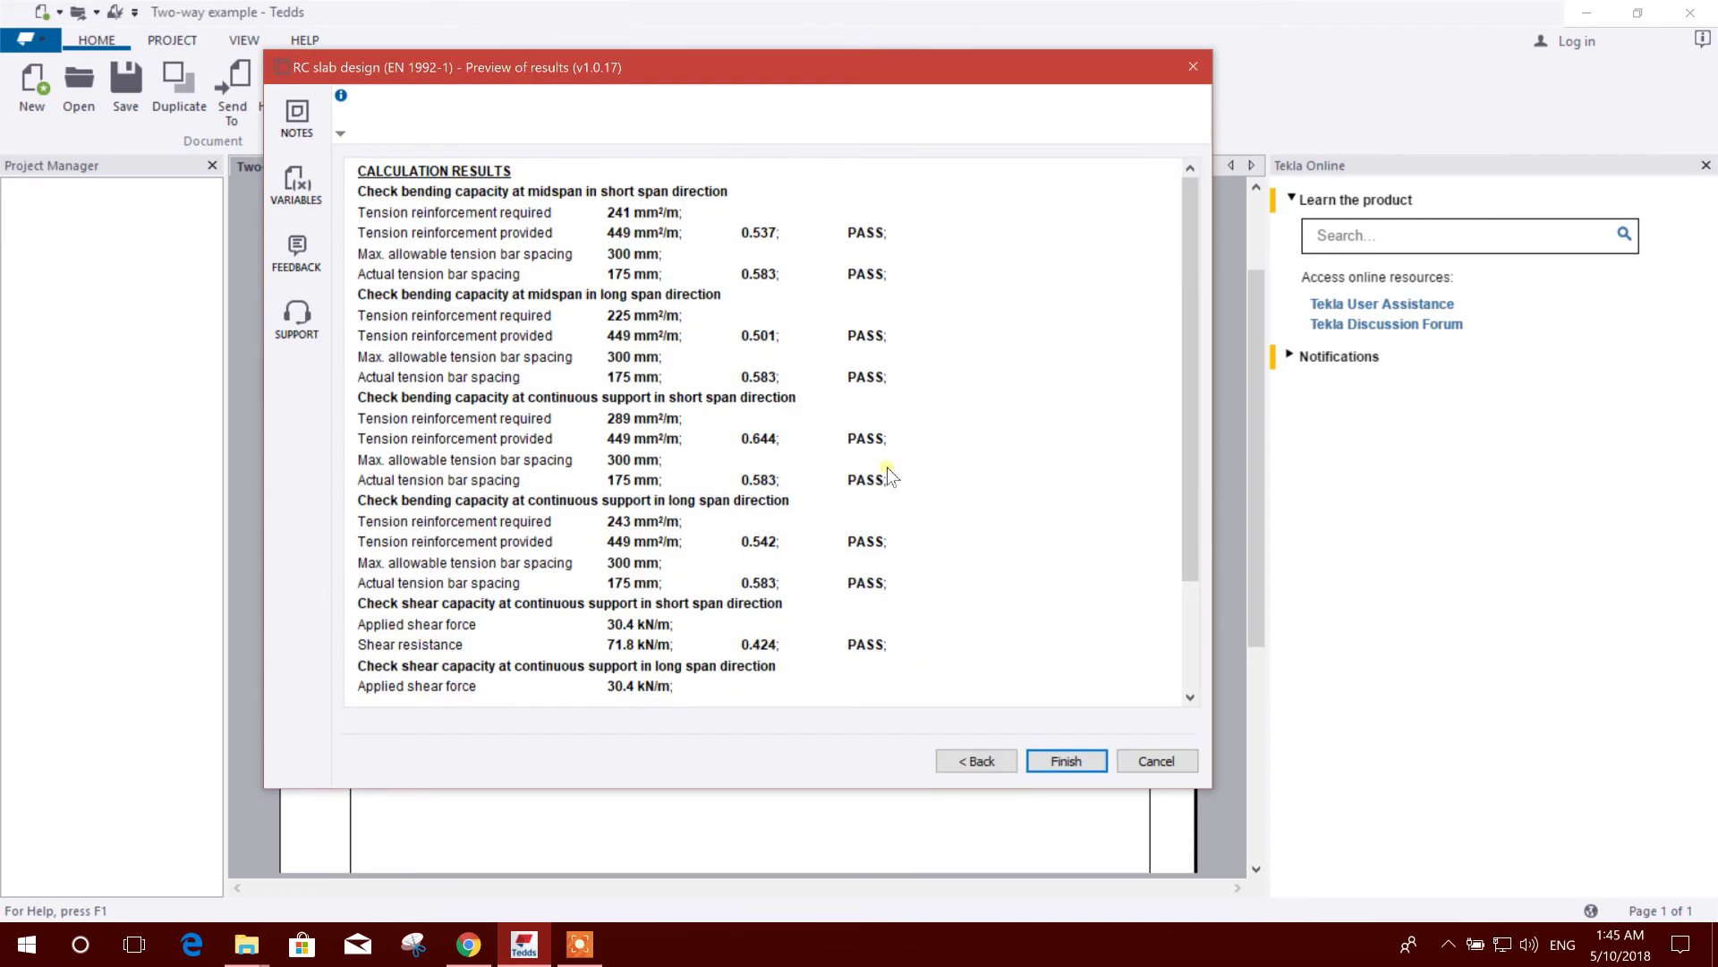
pyautogui.scroll(-3, 796, 322)
pyautogui.scroll(3, 796, 358)
pyautogui.scroll(-3, 808, 422)
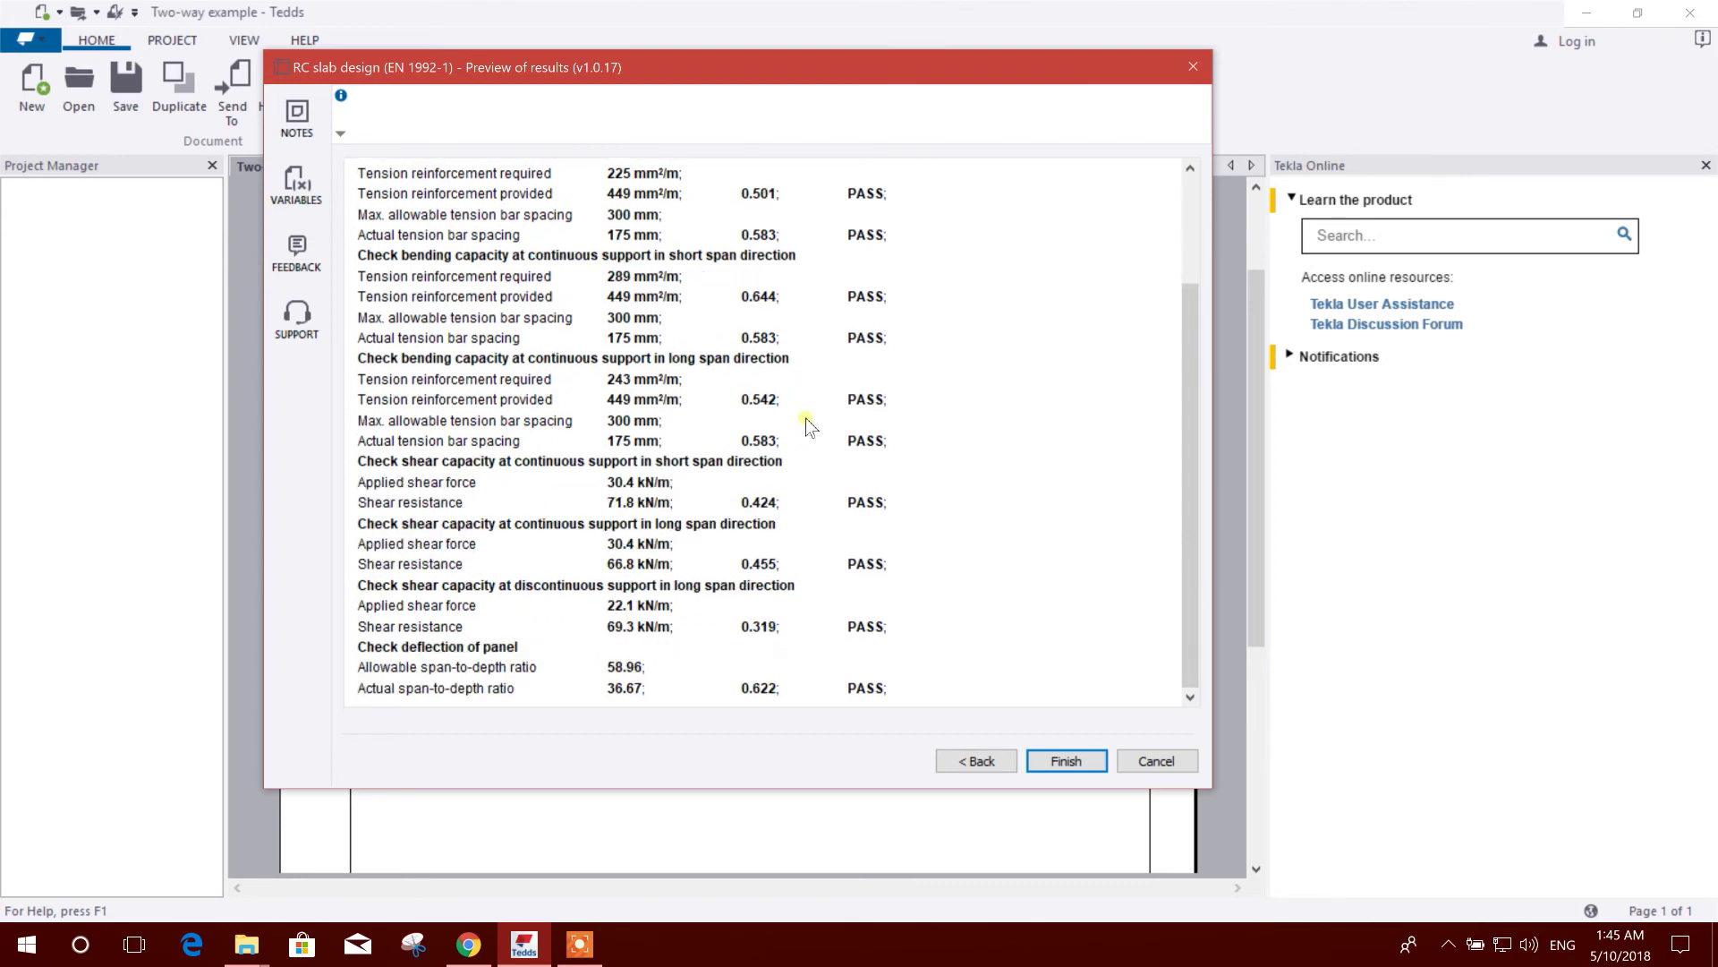
pyautogui.click(1067, 761)
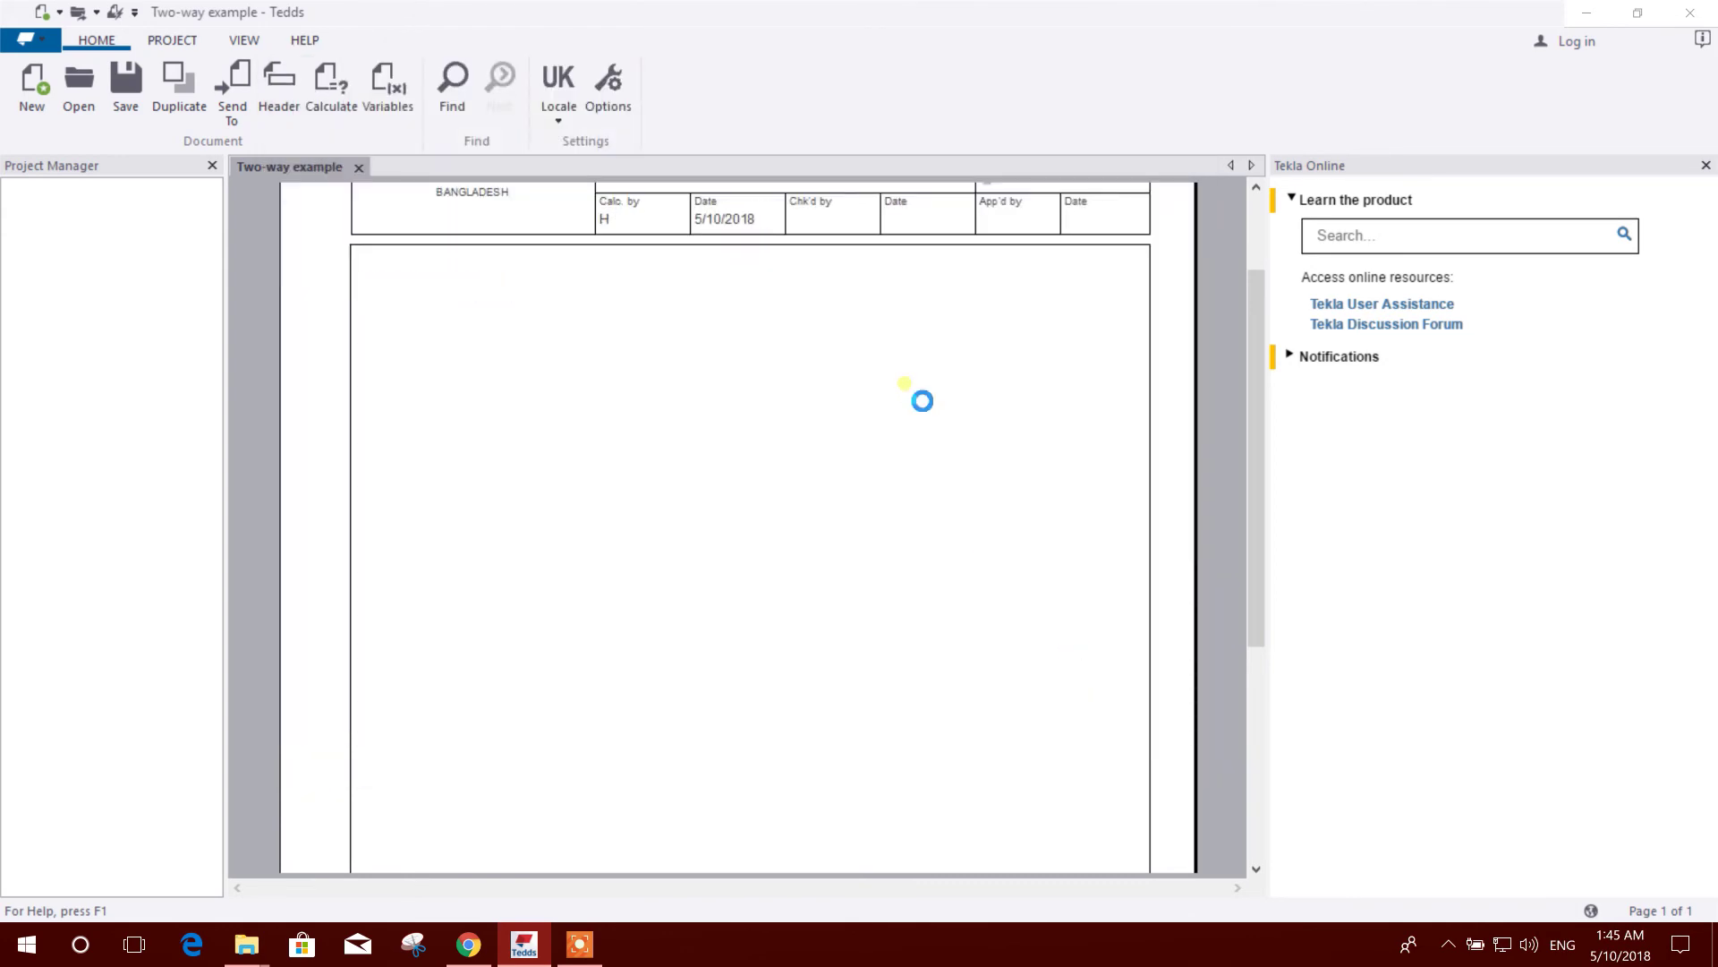
# Step: Scroll through the inserted six-page calculation and open the sheet Header properties
pyautogui.scroll(-8, 883, 358)
pyautogui.scroll(8, 877, 349)
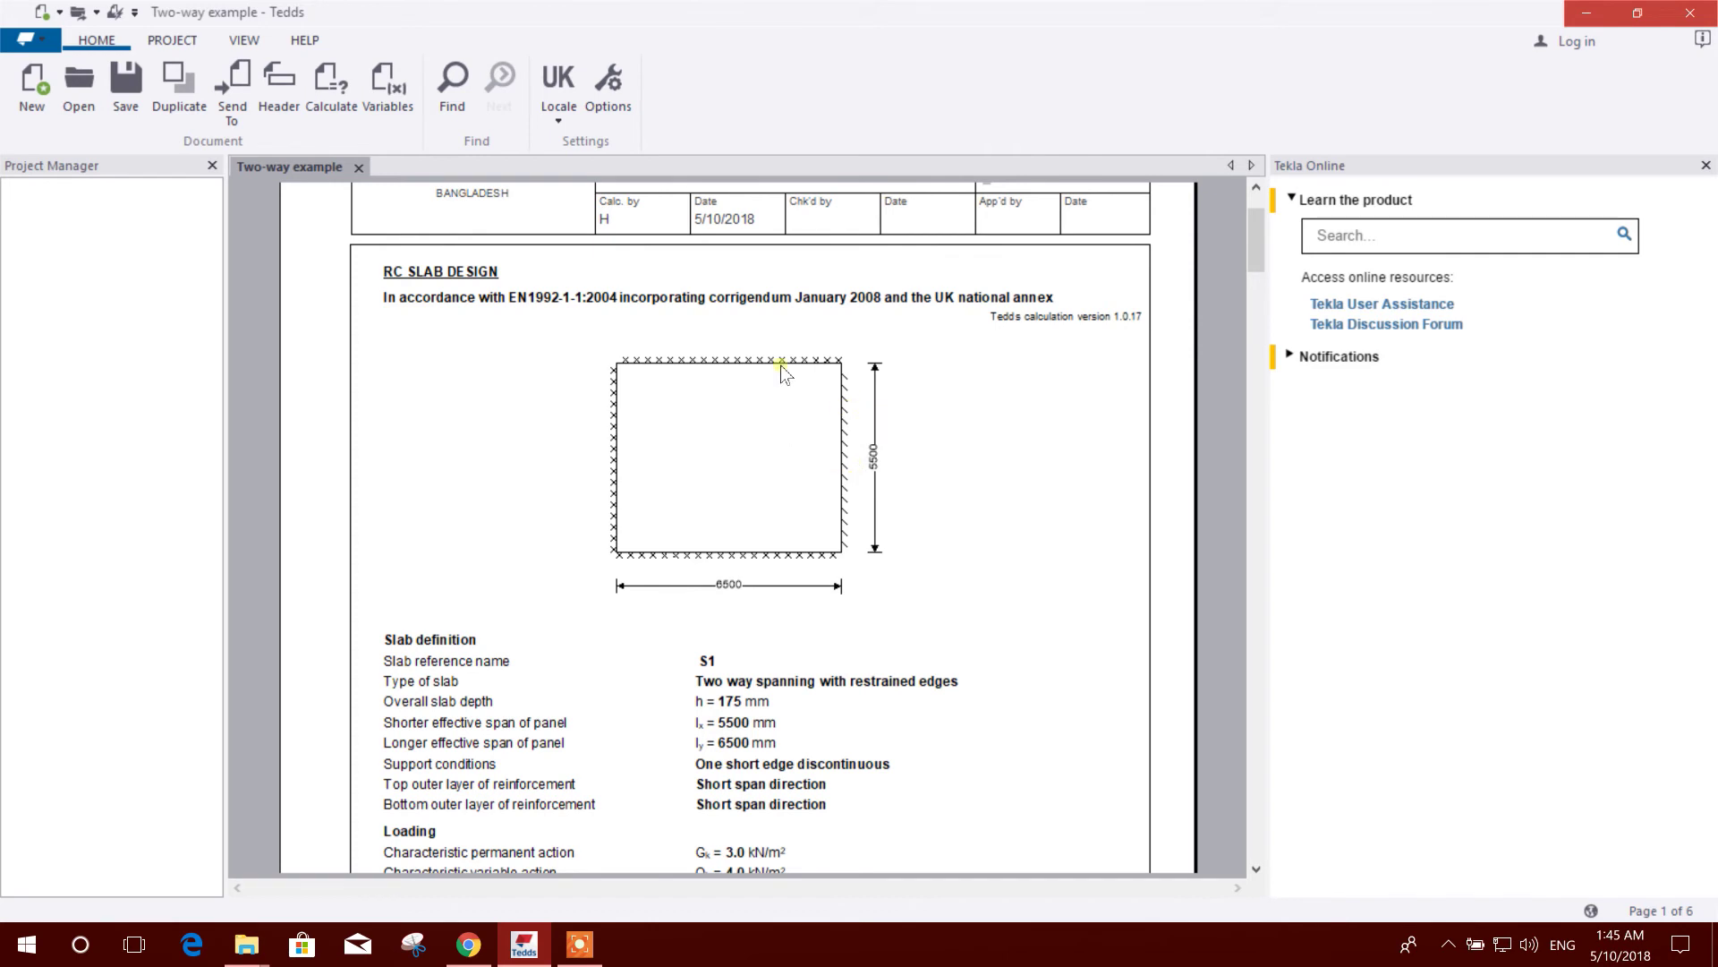
pyautogui.scroll(-15, 796, 540)
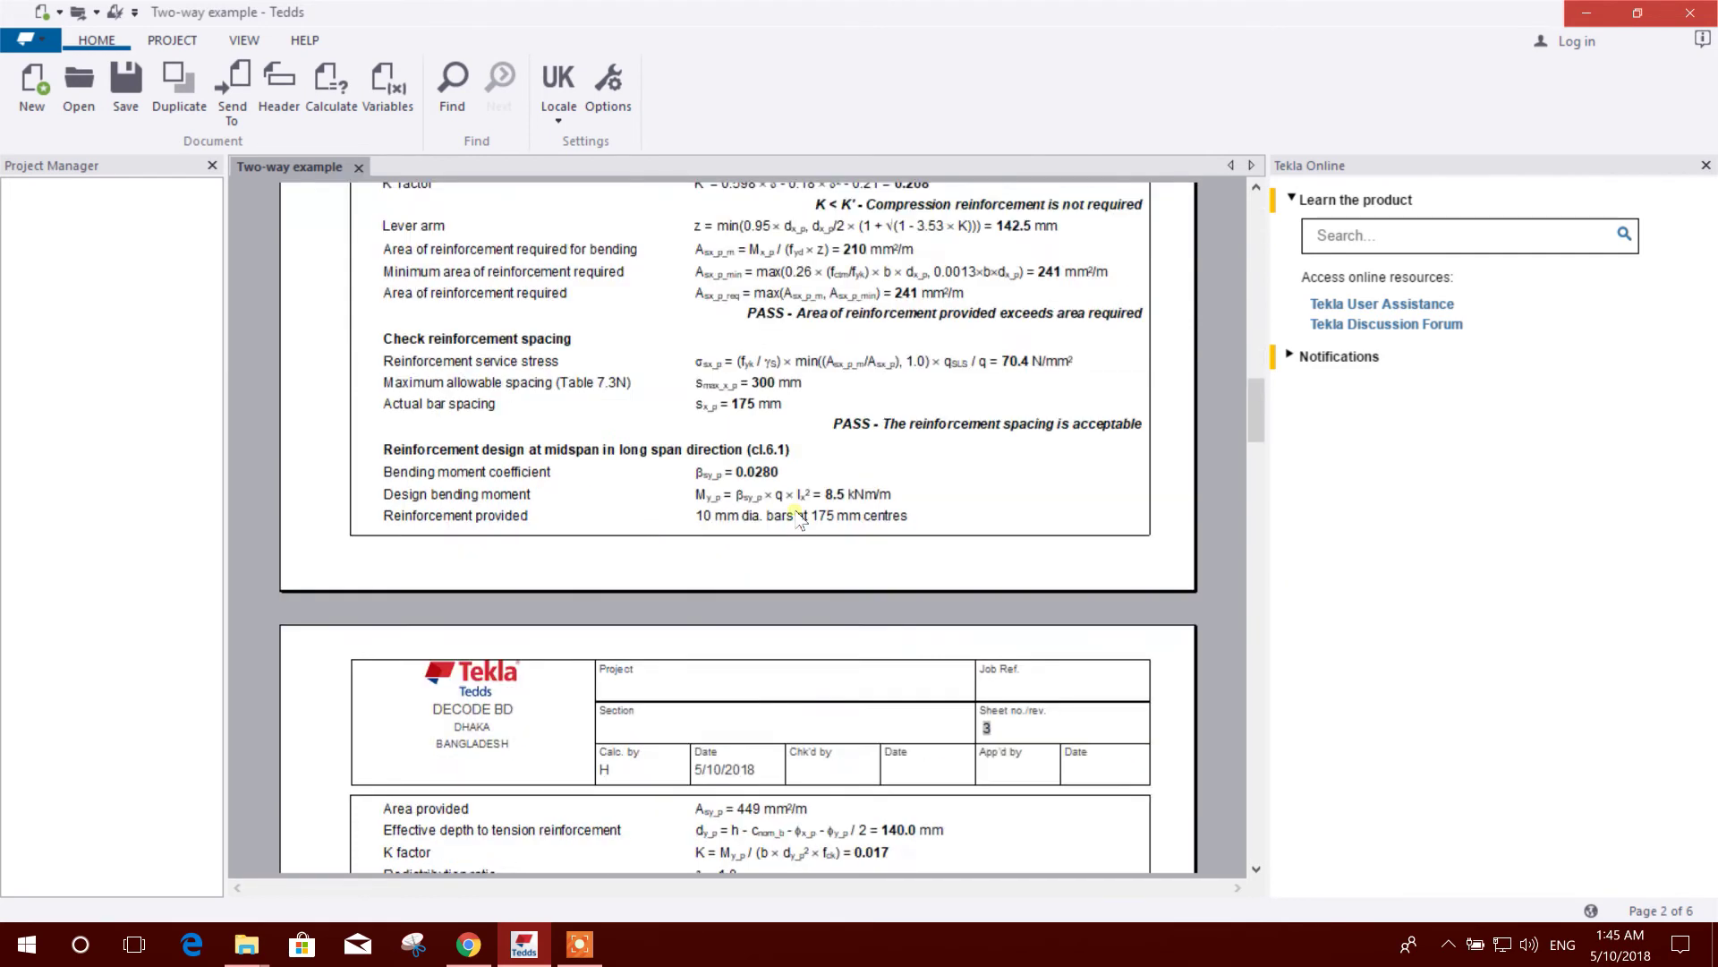
pyautogui.scroll(-10, 799, 519)
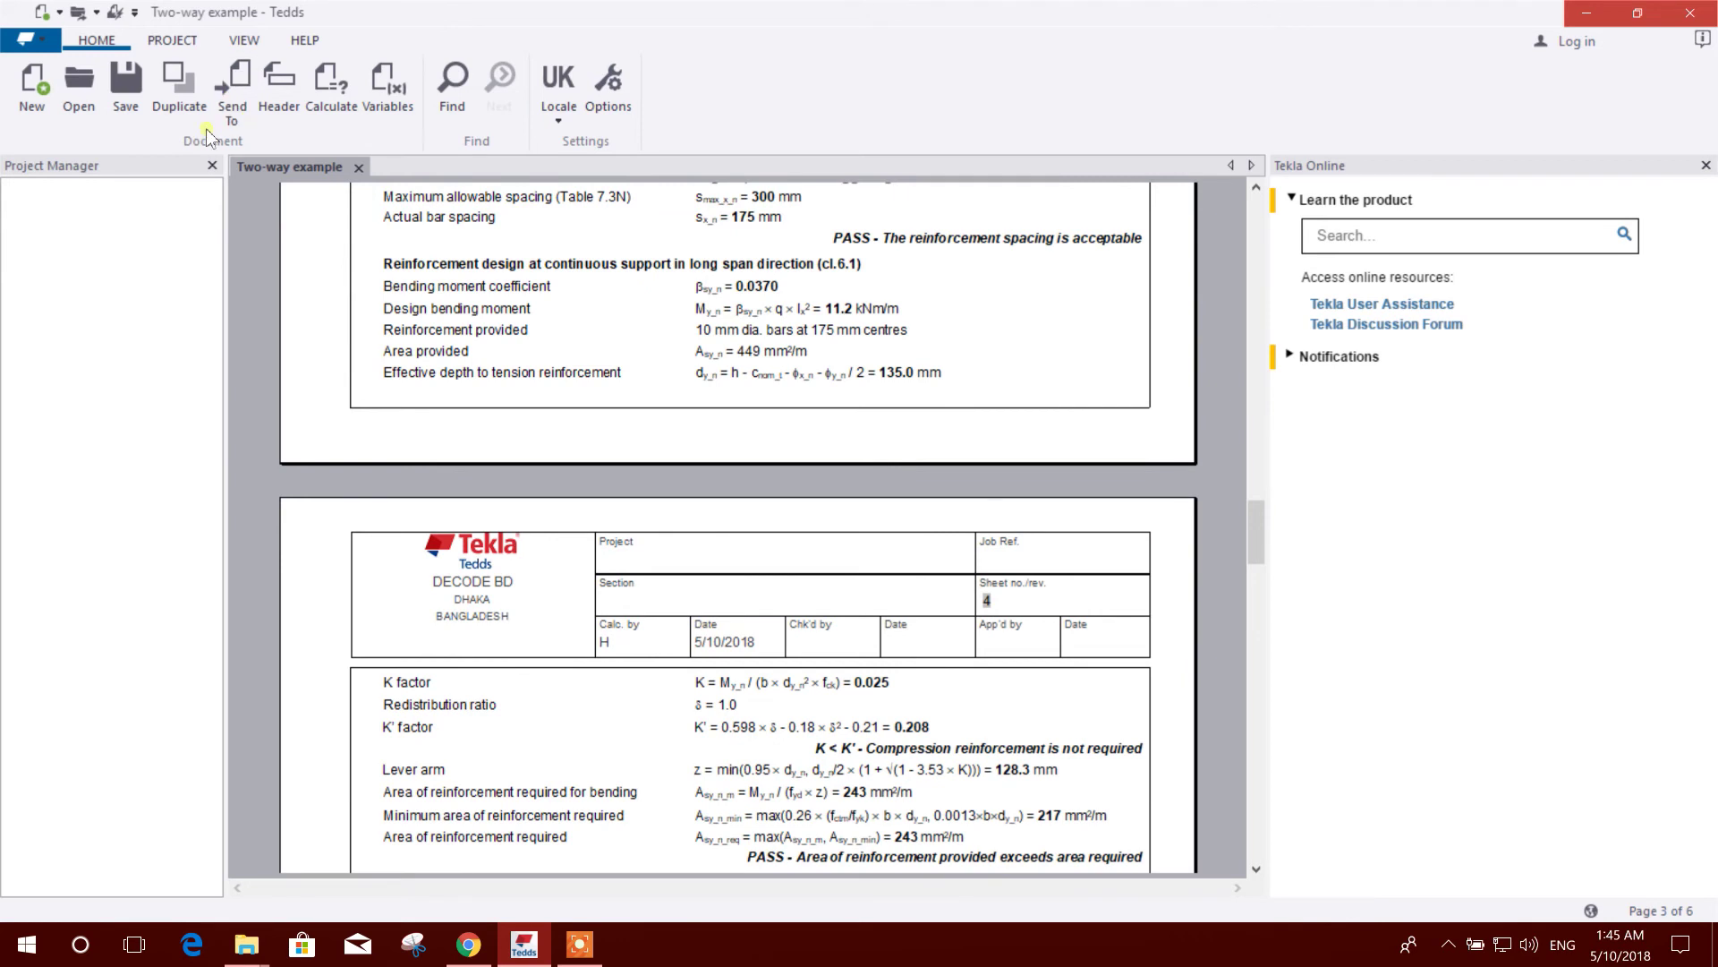
pyautogui.click(280, 90)
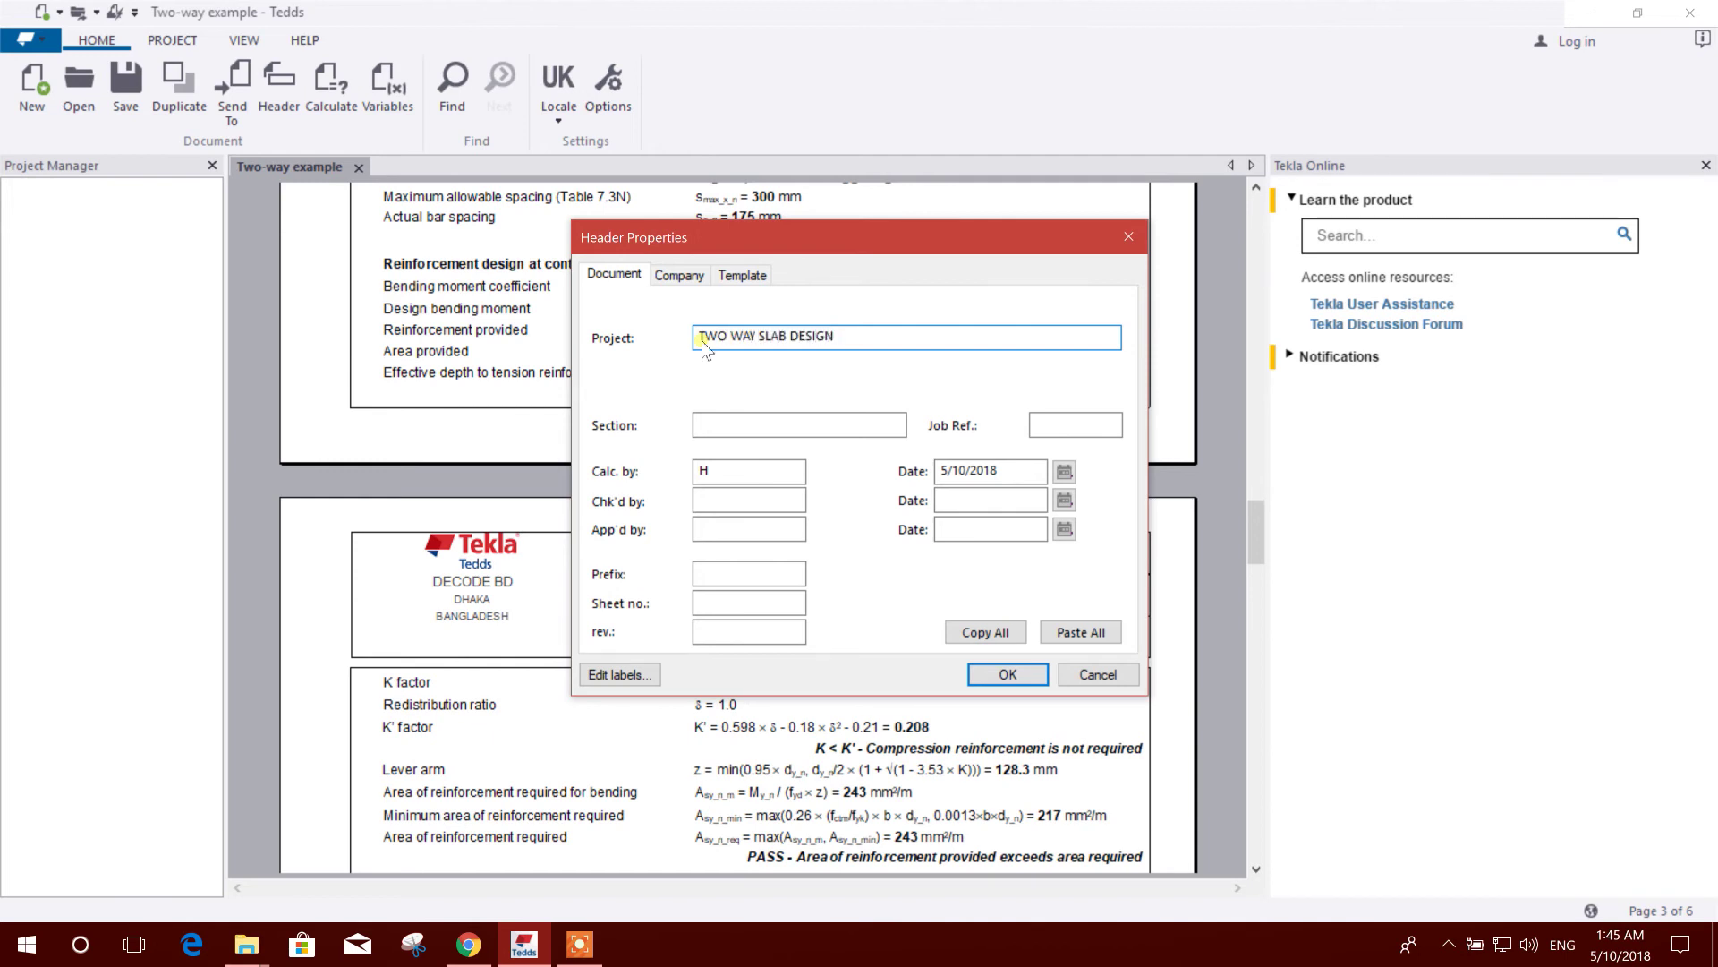
# Step: Enter project TWO WAY SLAB DESIGN, section SLAB and the calculator's name, leaving the approver blank
pyautogui.click(713, 429)
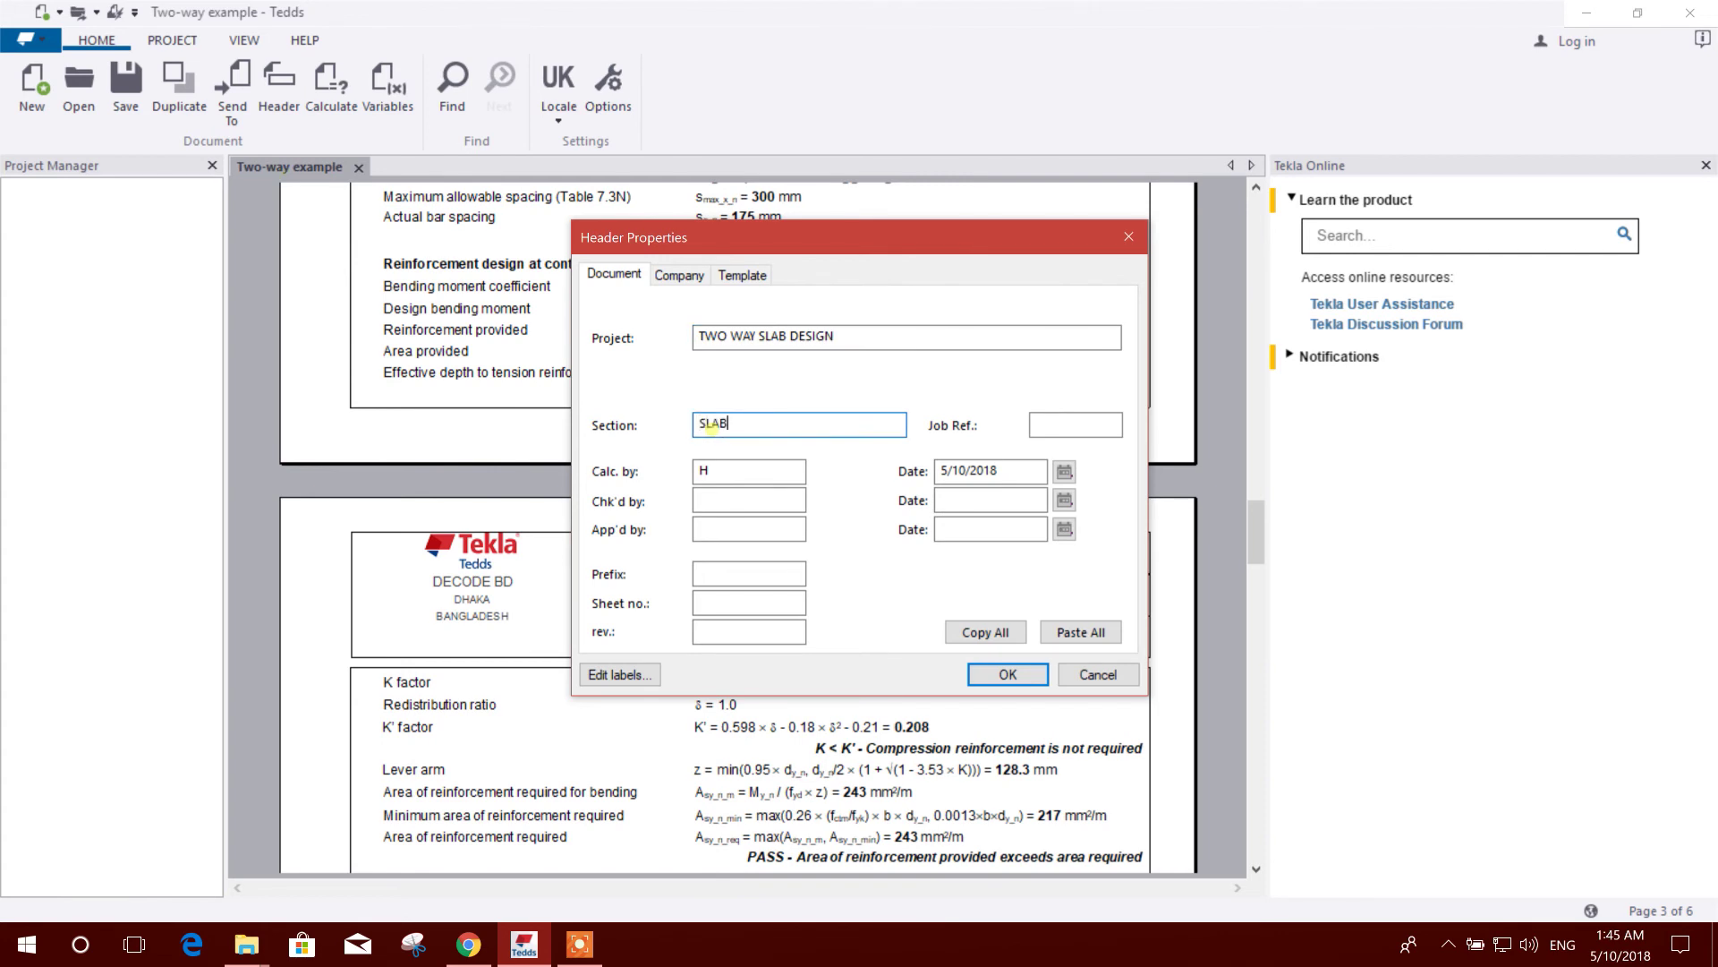
pyautogui.click(722, 468)
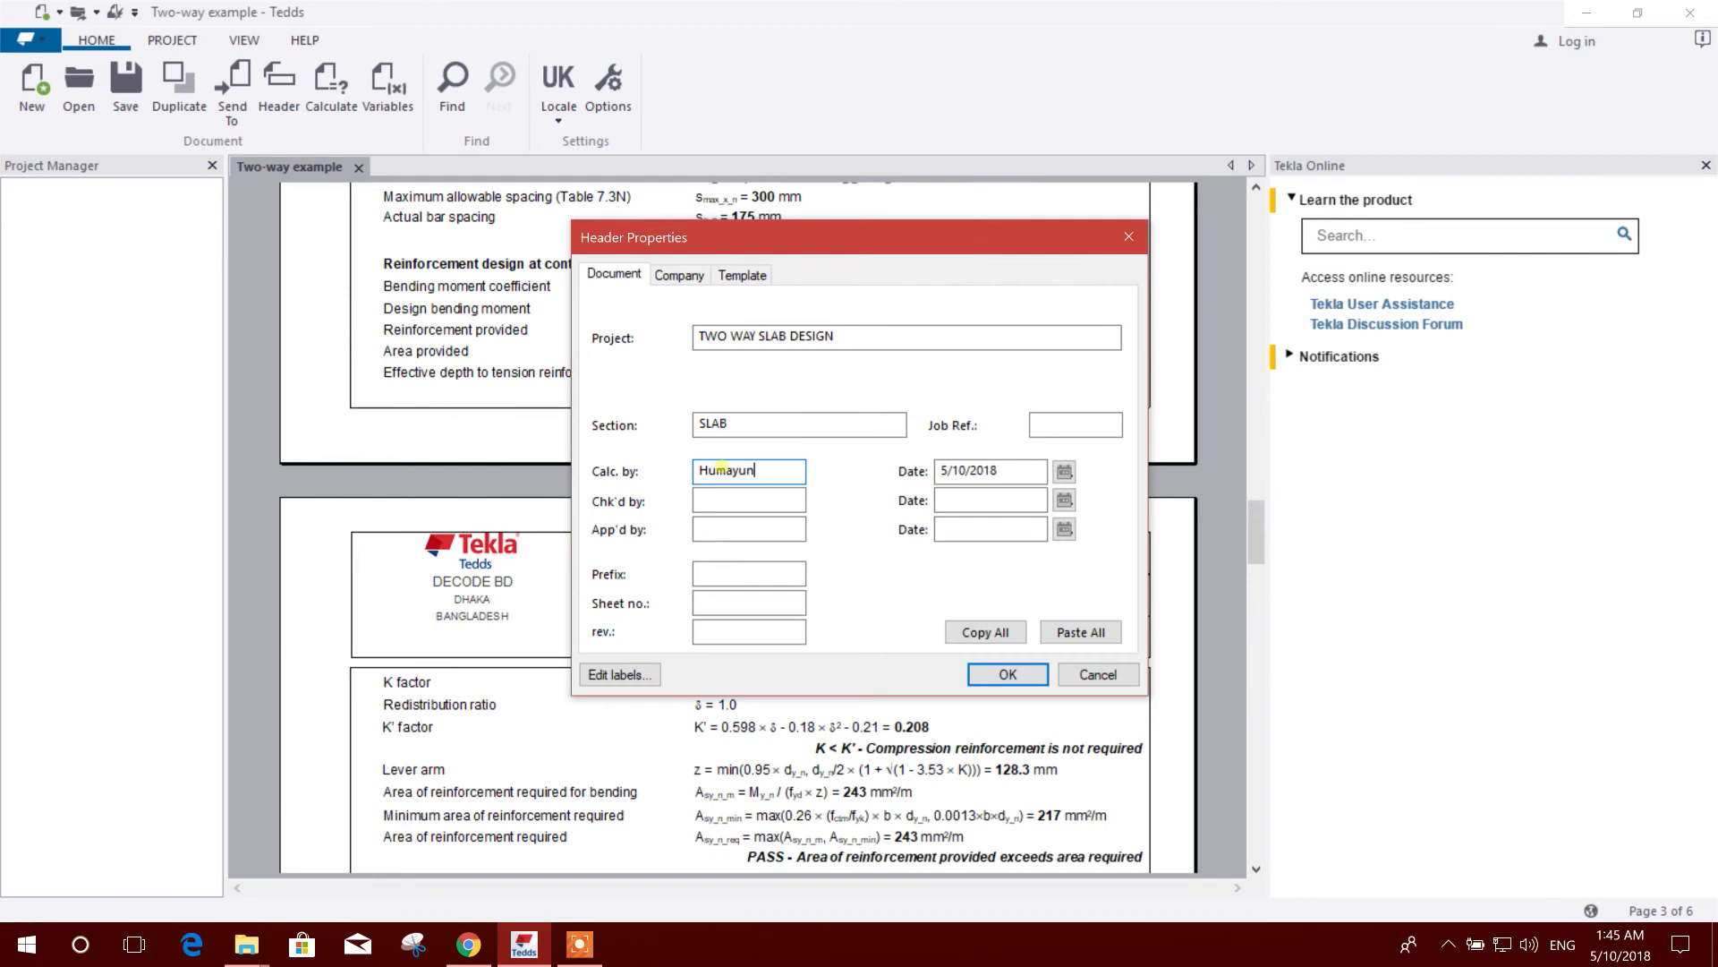
pyautogui.click(762, 529)
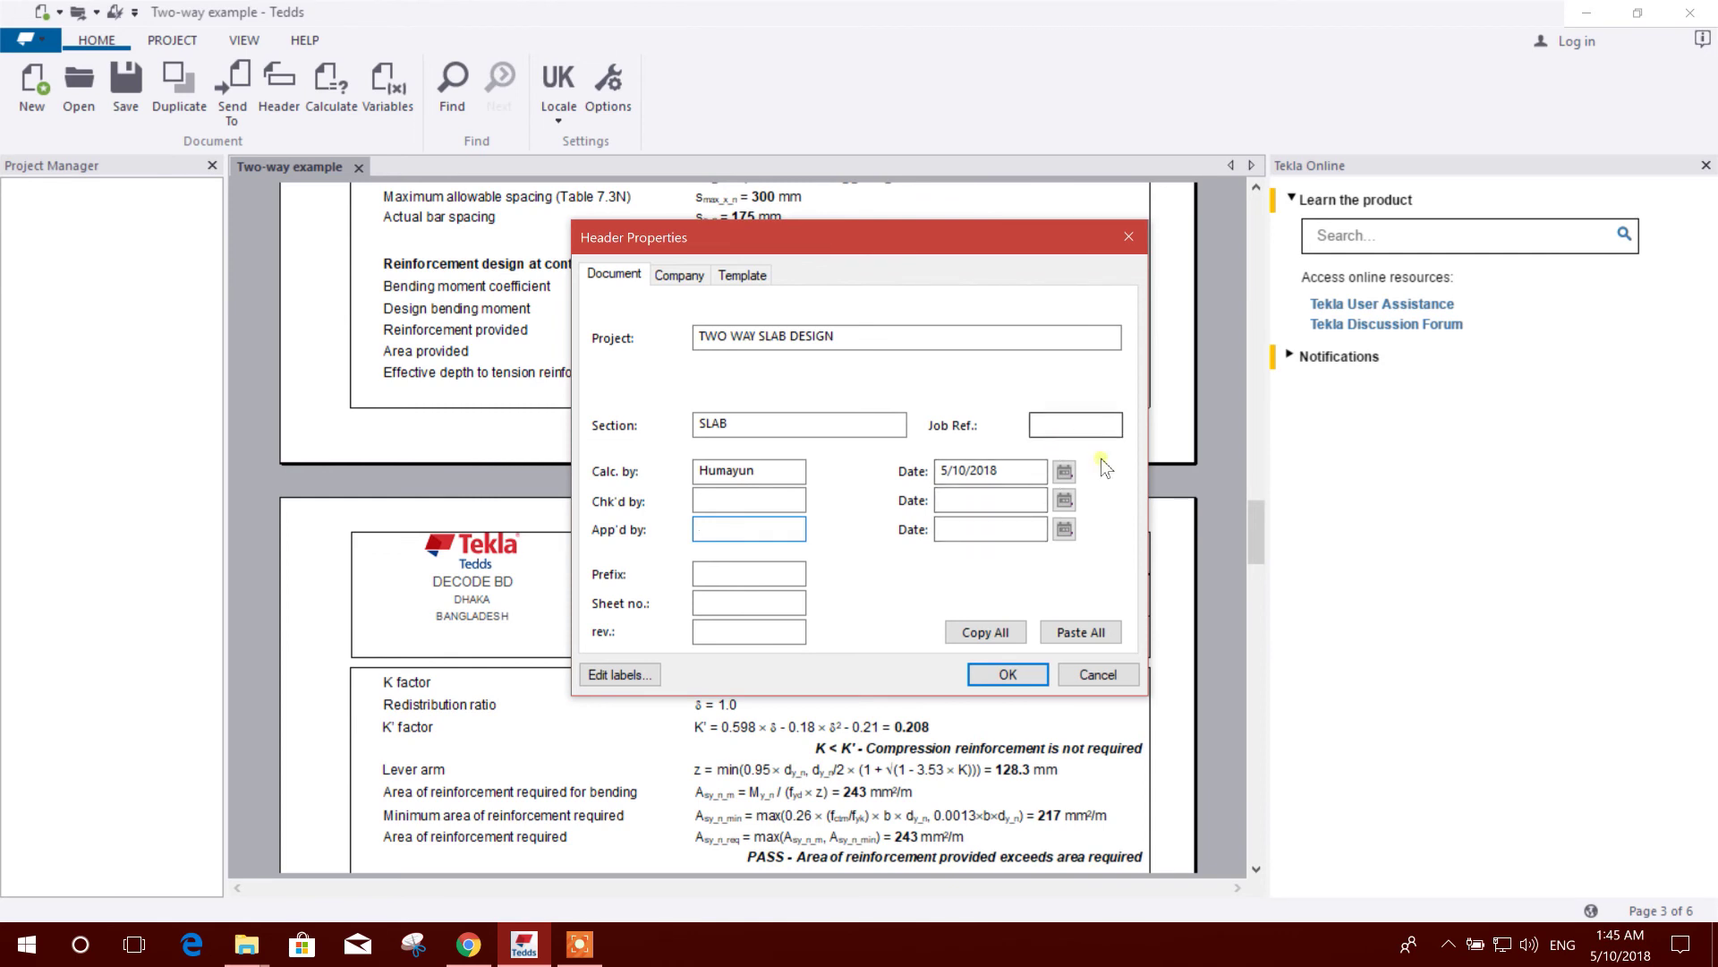
pyautogui.click(749, 574)
pyautogui.click(994, 674)
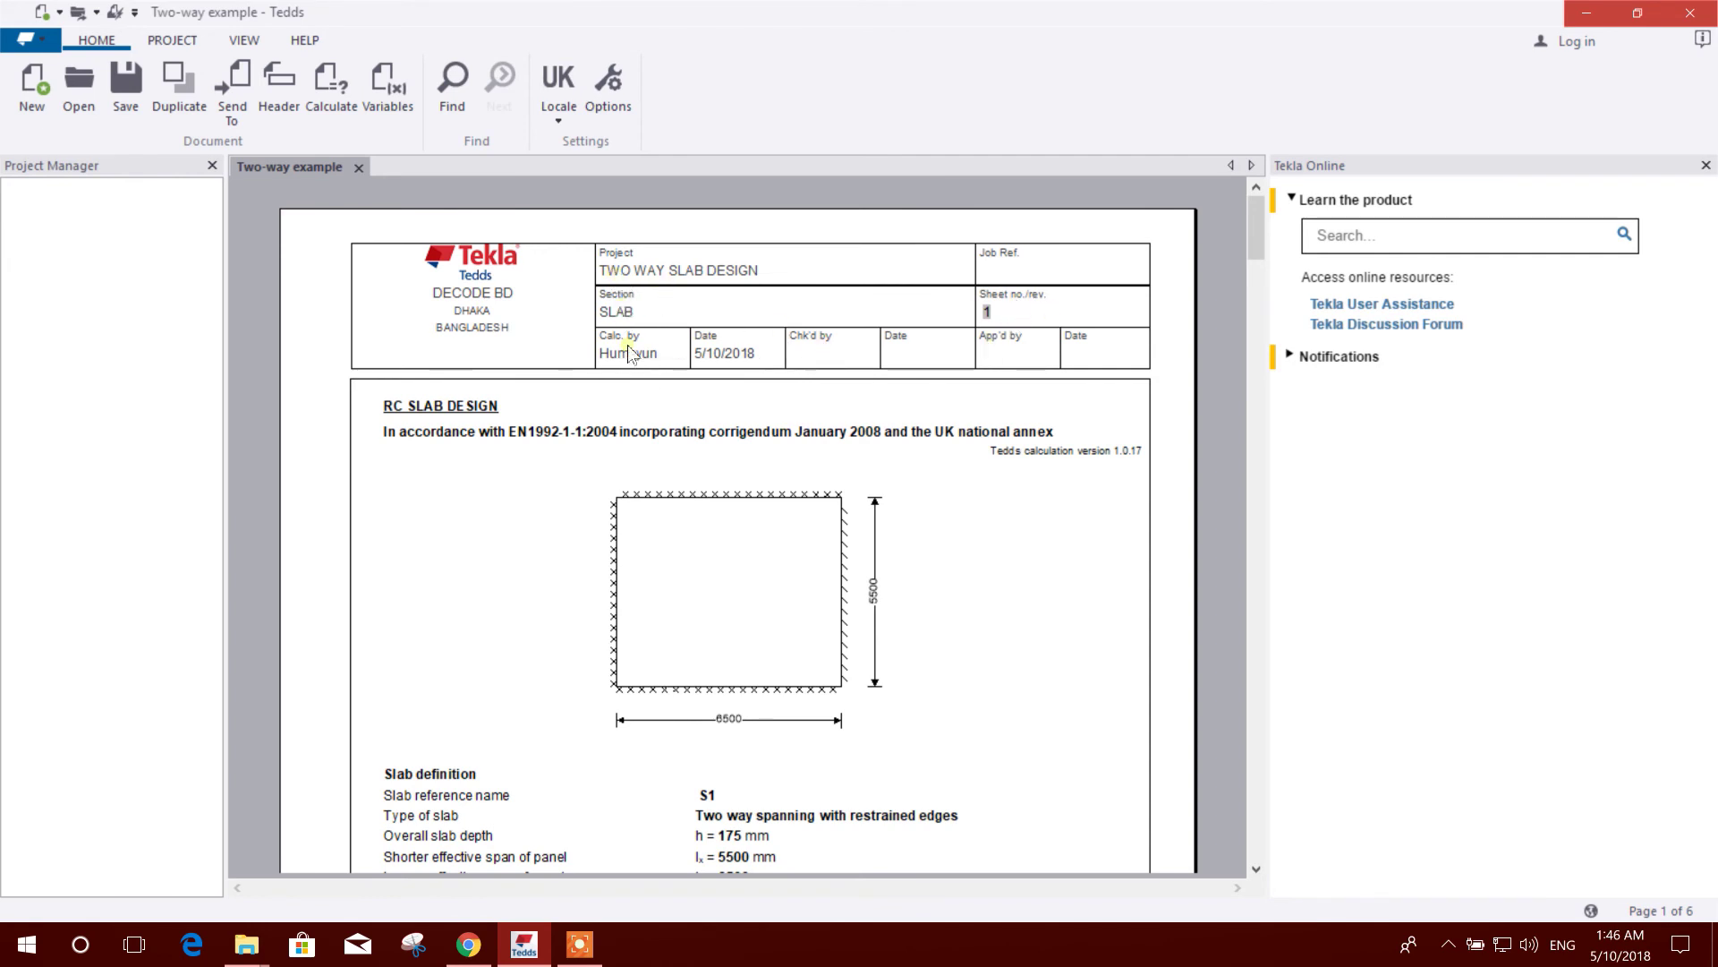
pyautogui.scroll(-3, 741, 428)
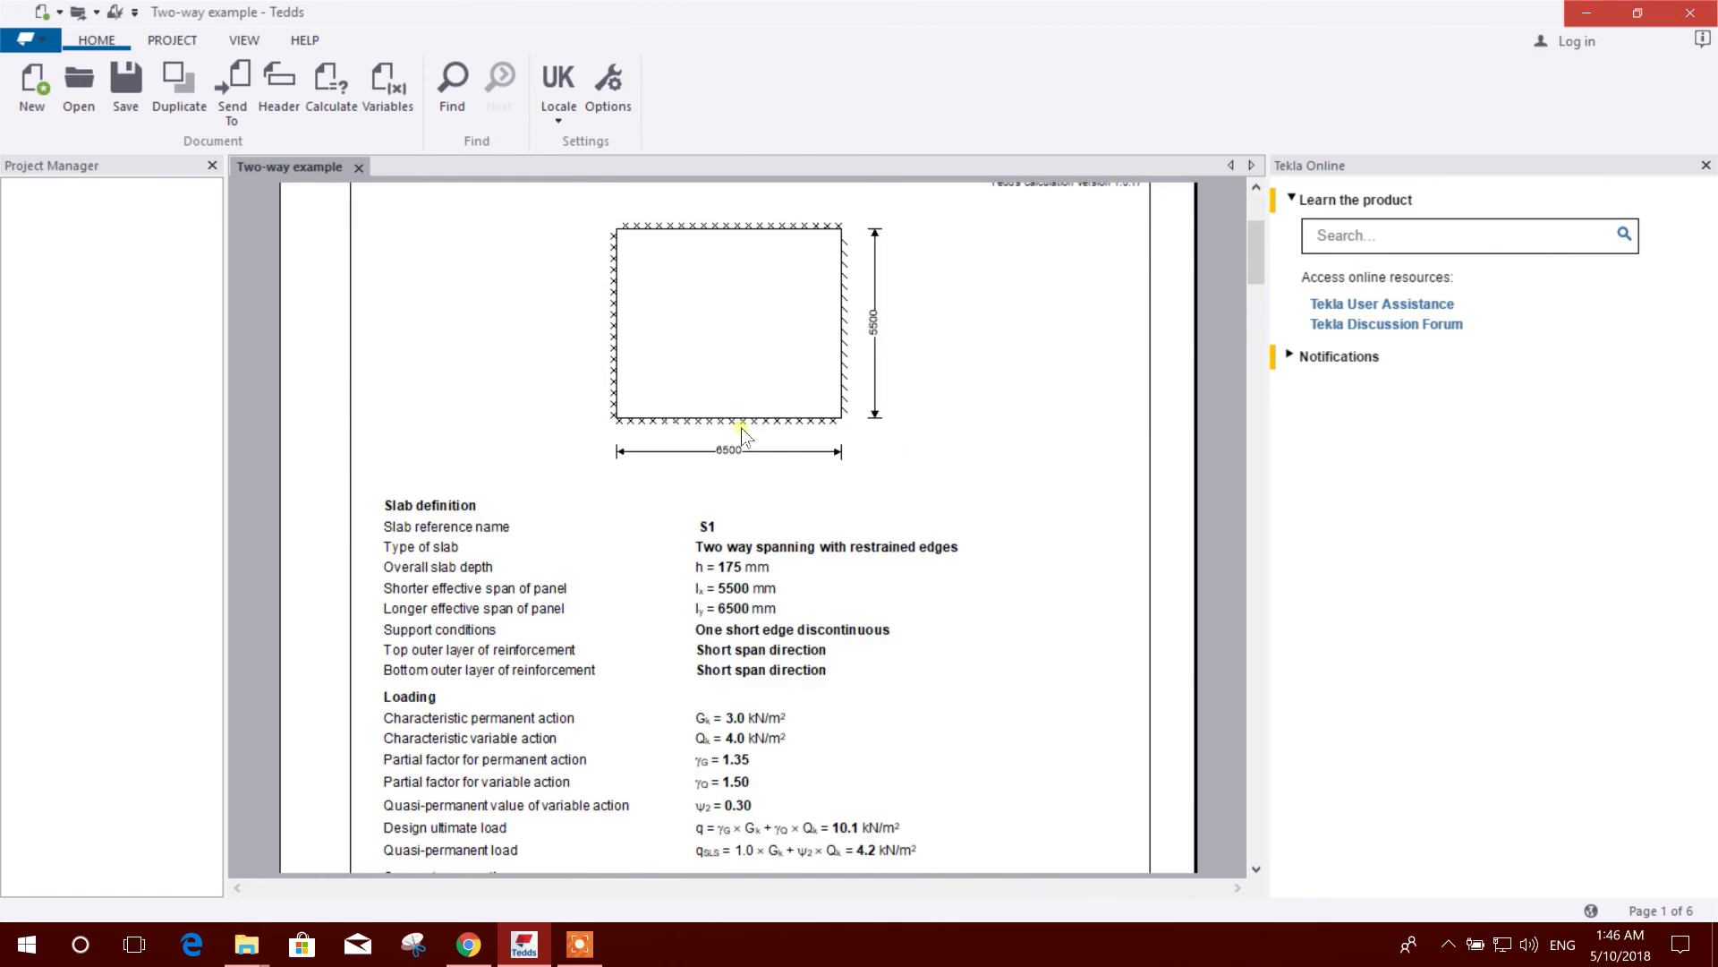
pyautogui.scroll(-20, 741, 428)
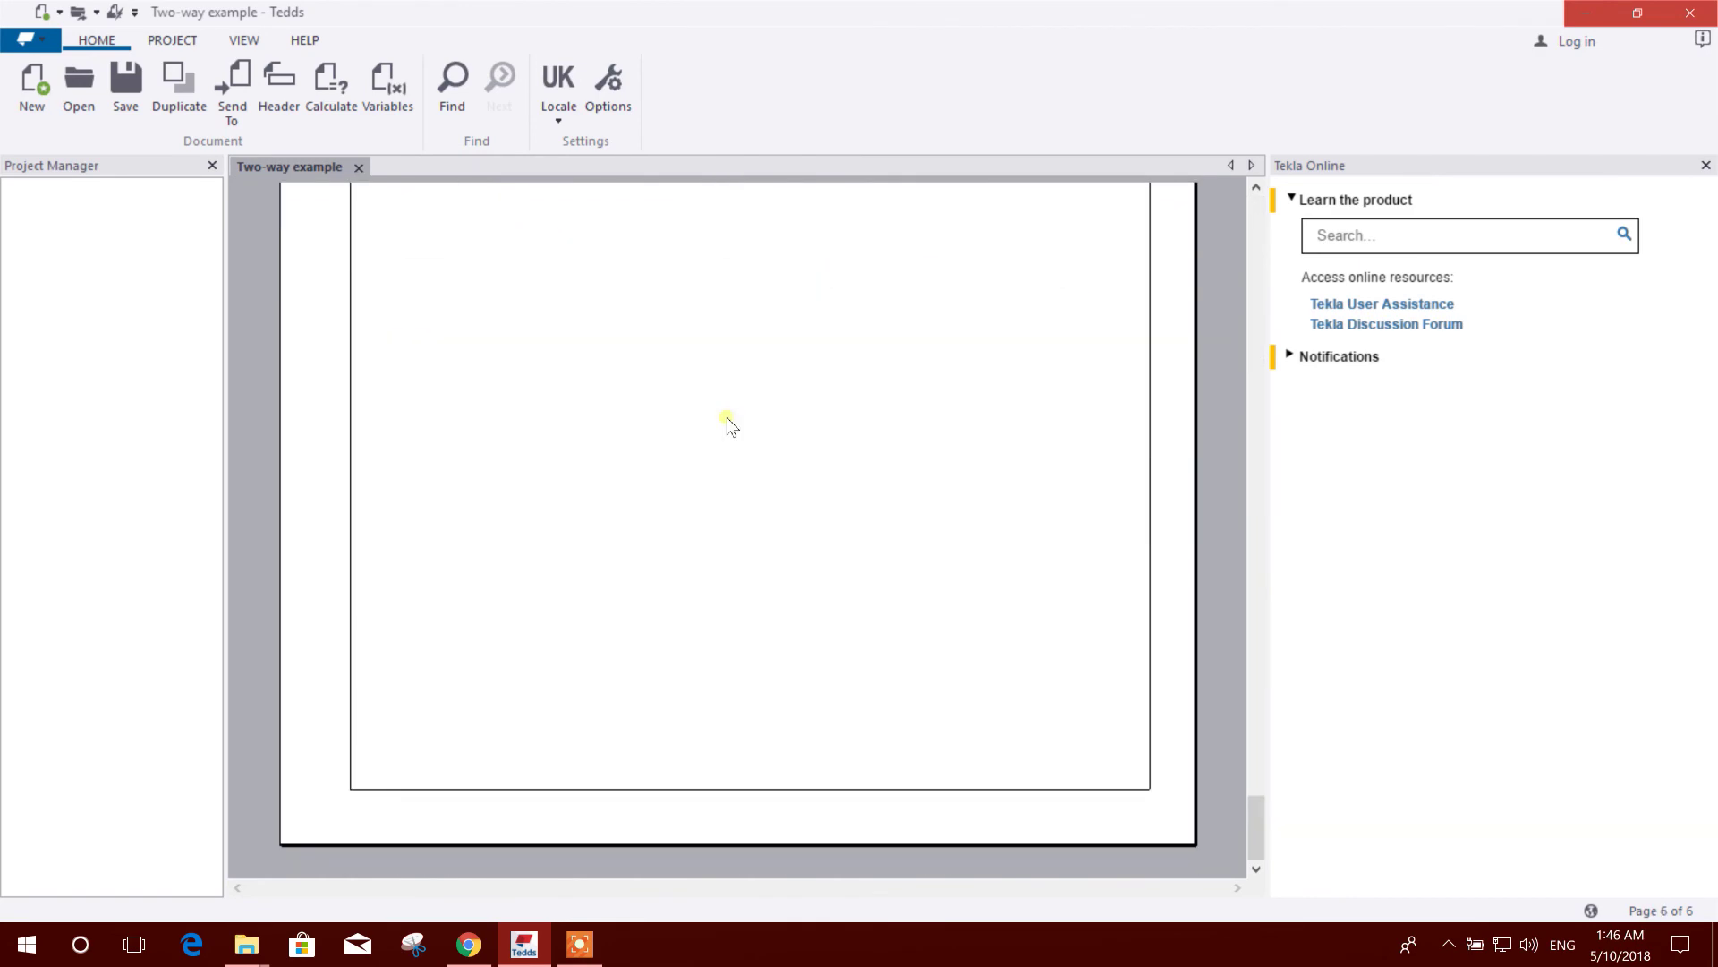
pyautogui.scroll(2, 729, 423)
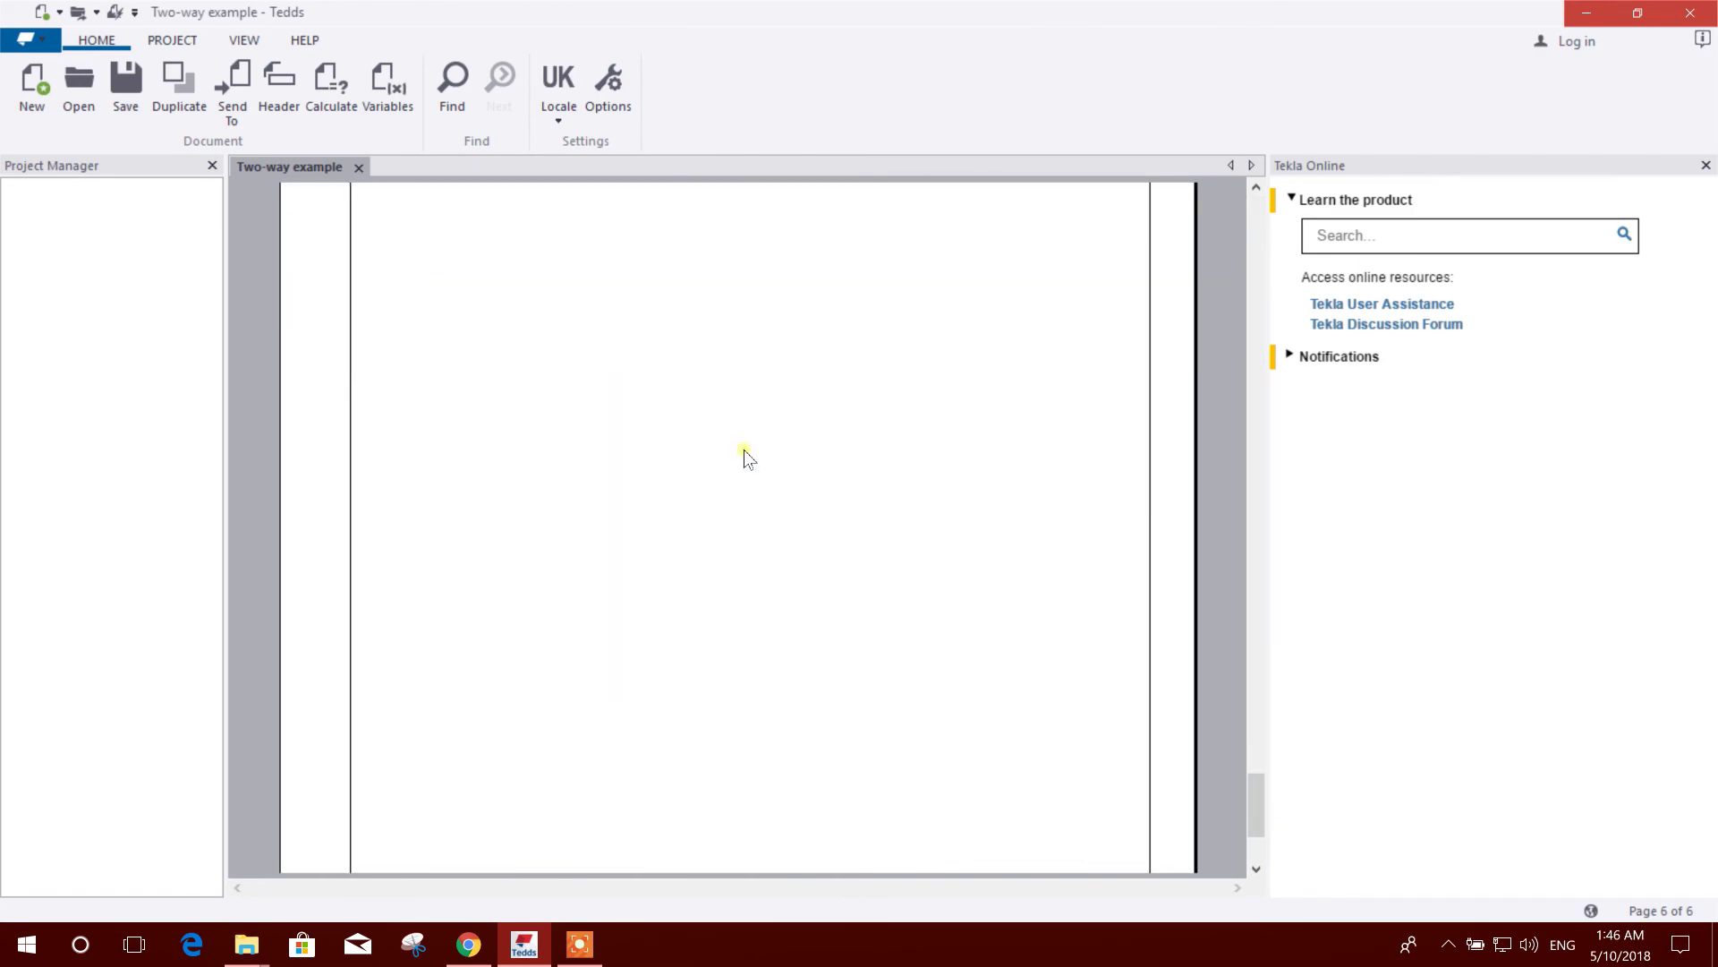
pyautogui.scroll(8, 744, 450)
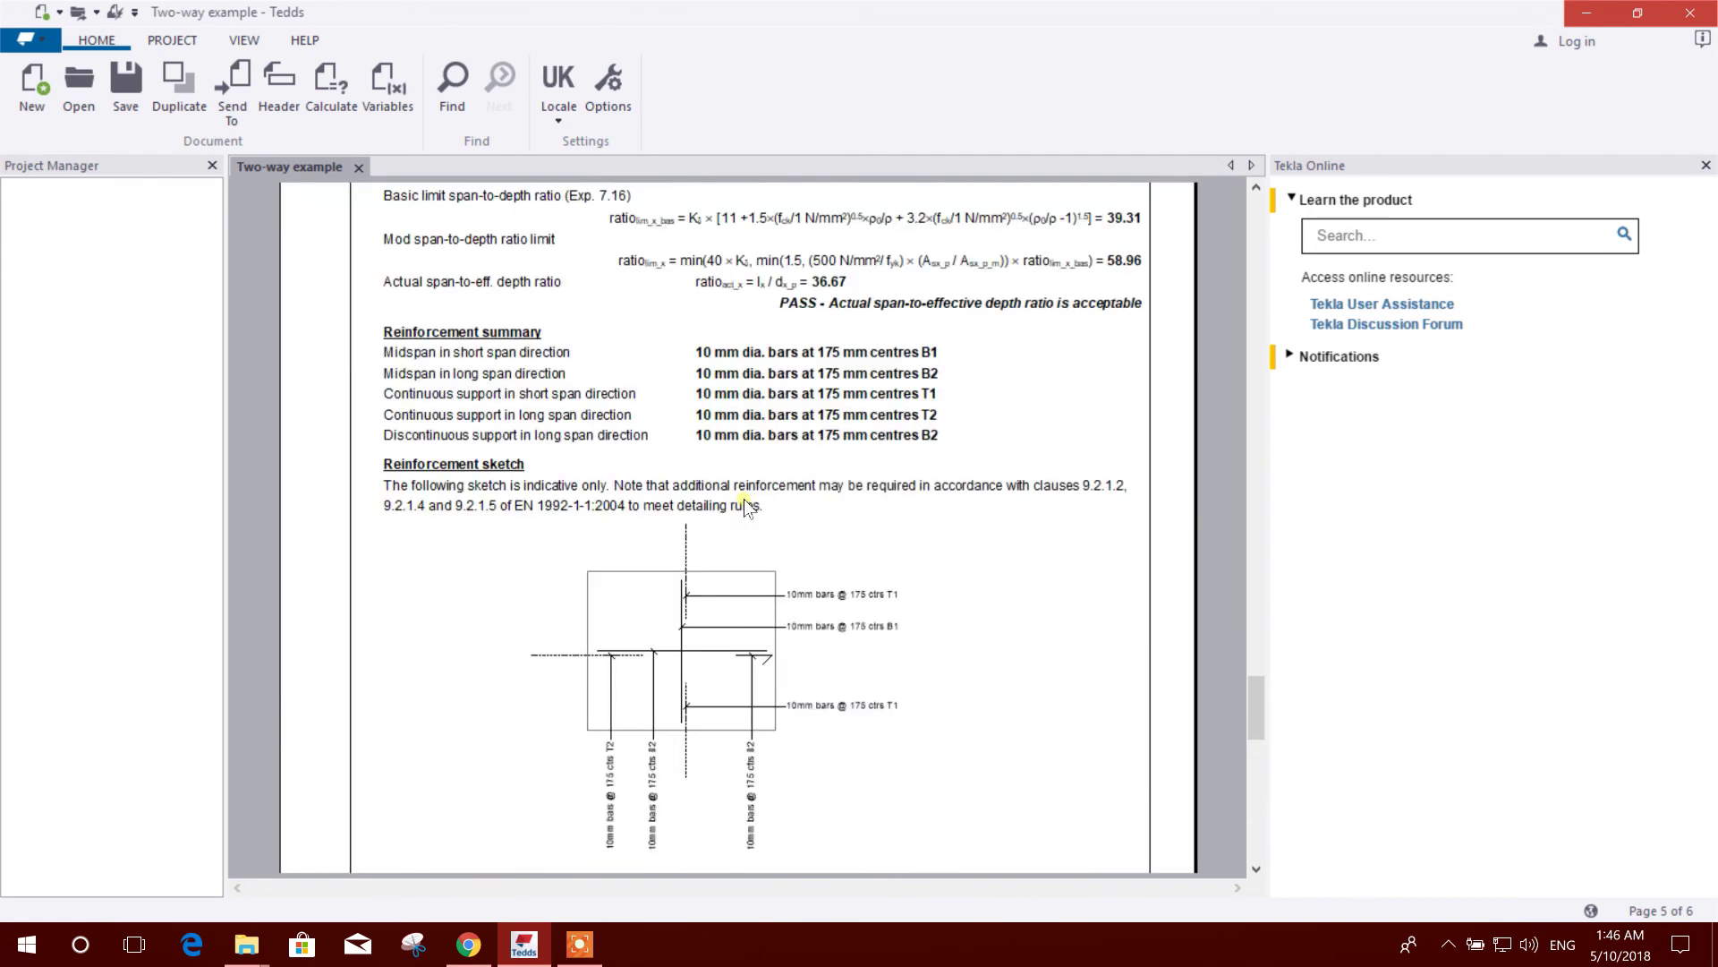
pyautogui.scroll(-1, 714, 680)
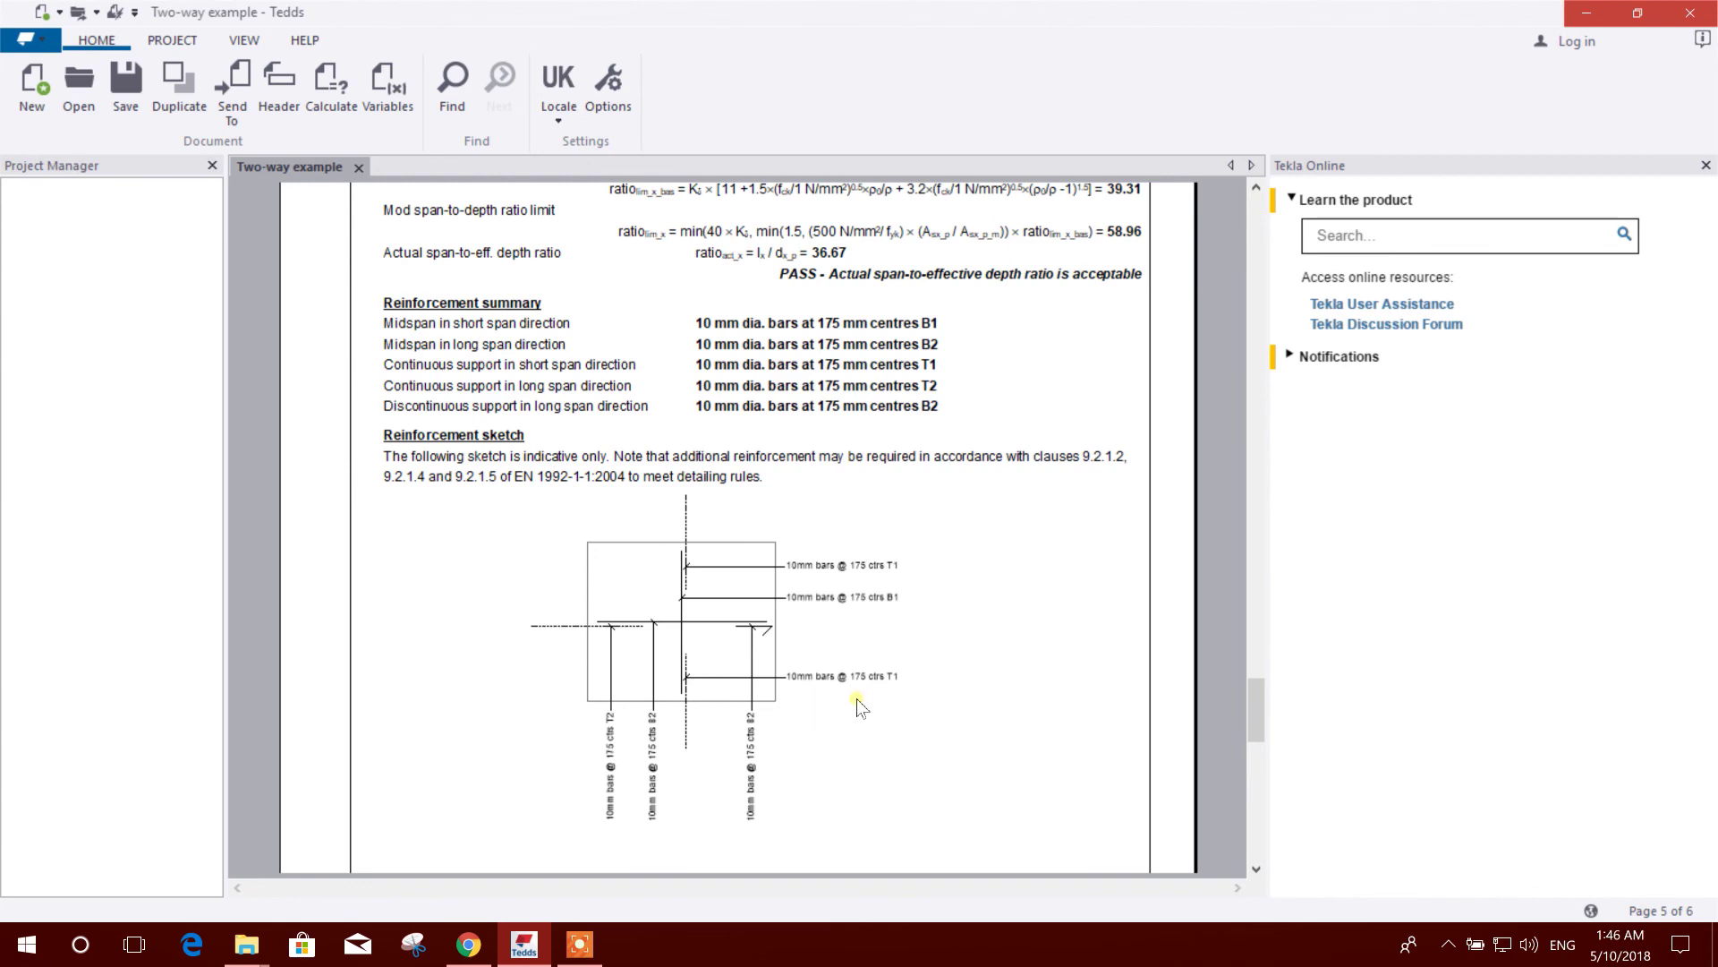
pyautogui.scroll(10, 816, 689)
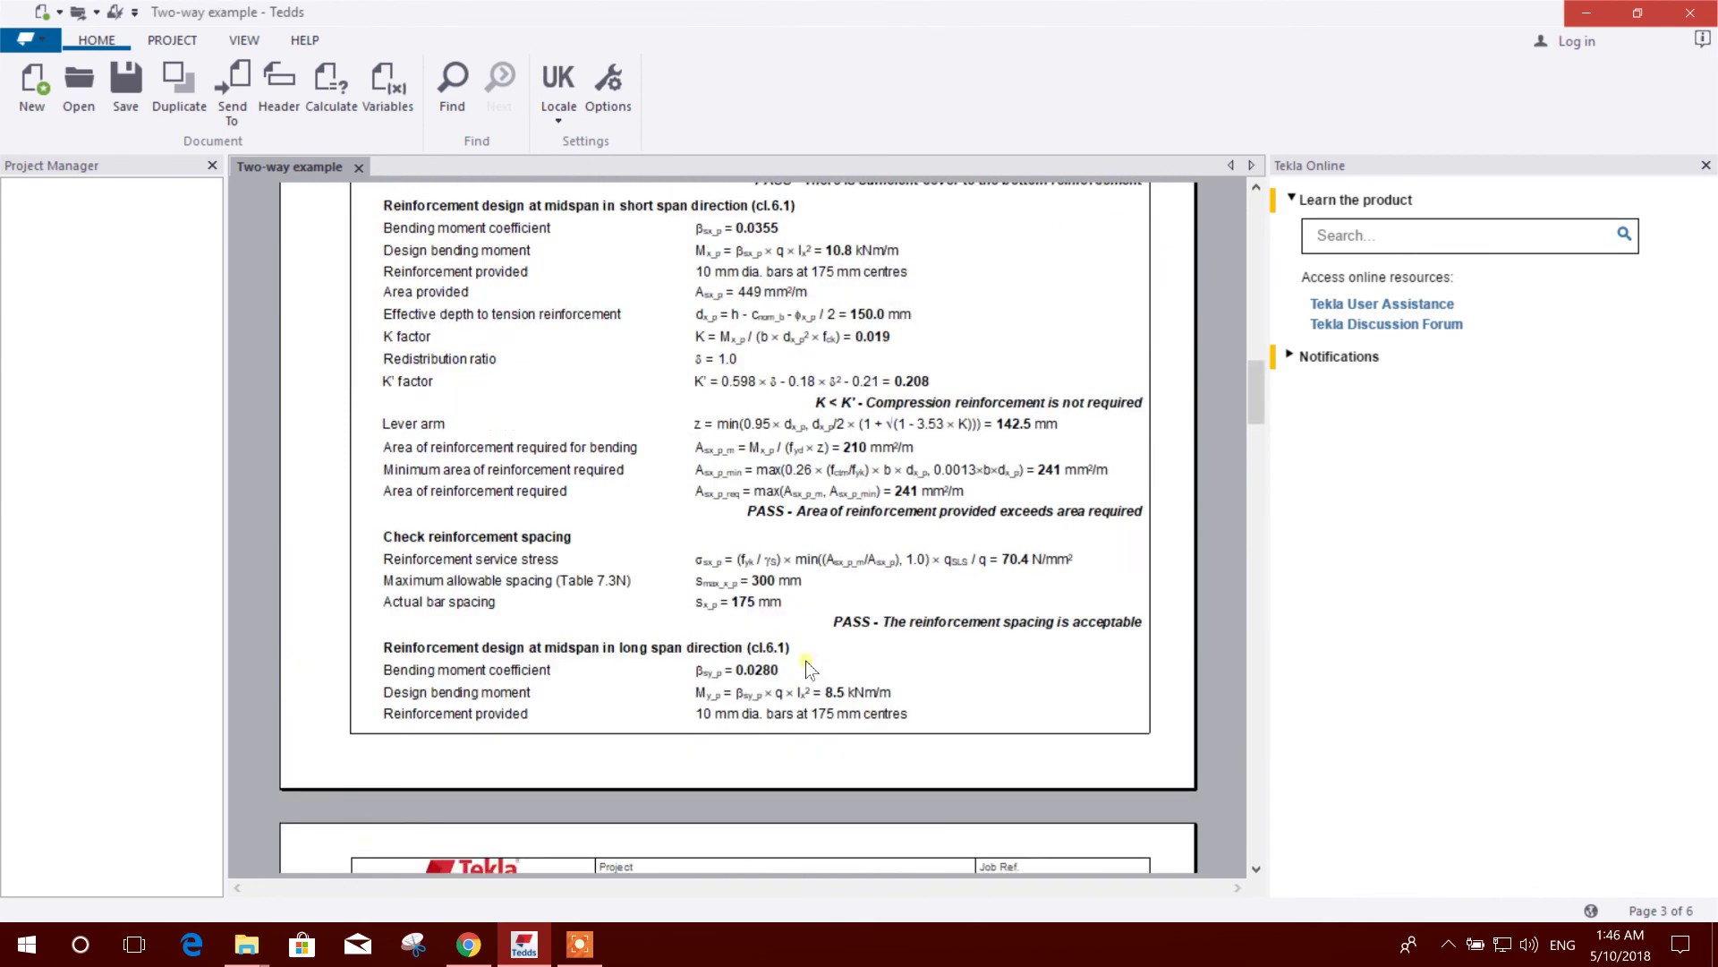
pyautogui.scroll(8, 809, 666)
pyautogui.scroll(-10, 728, 609)
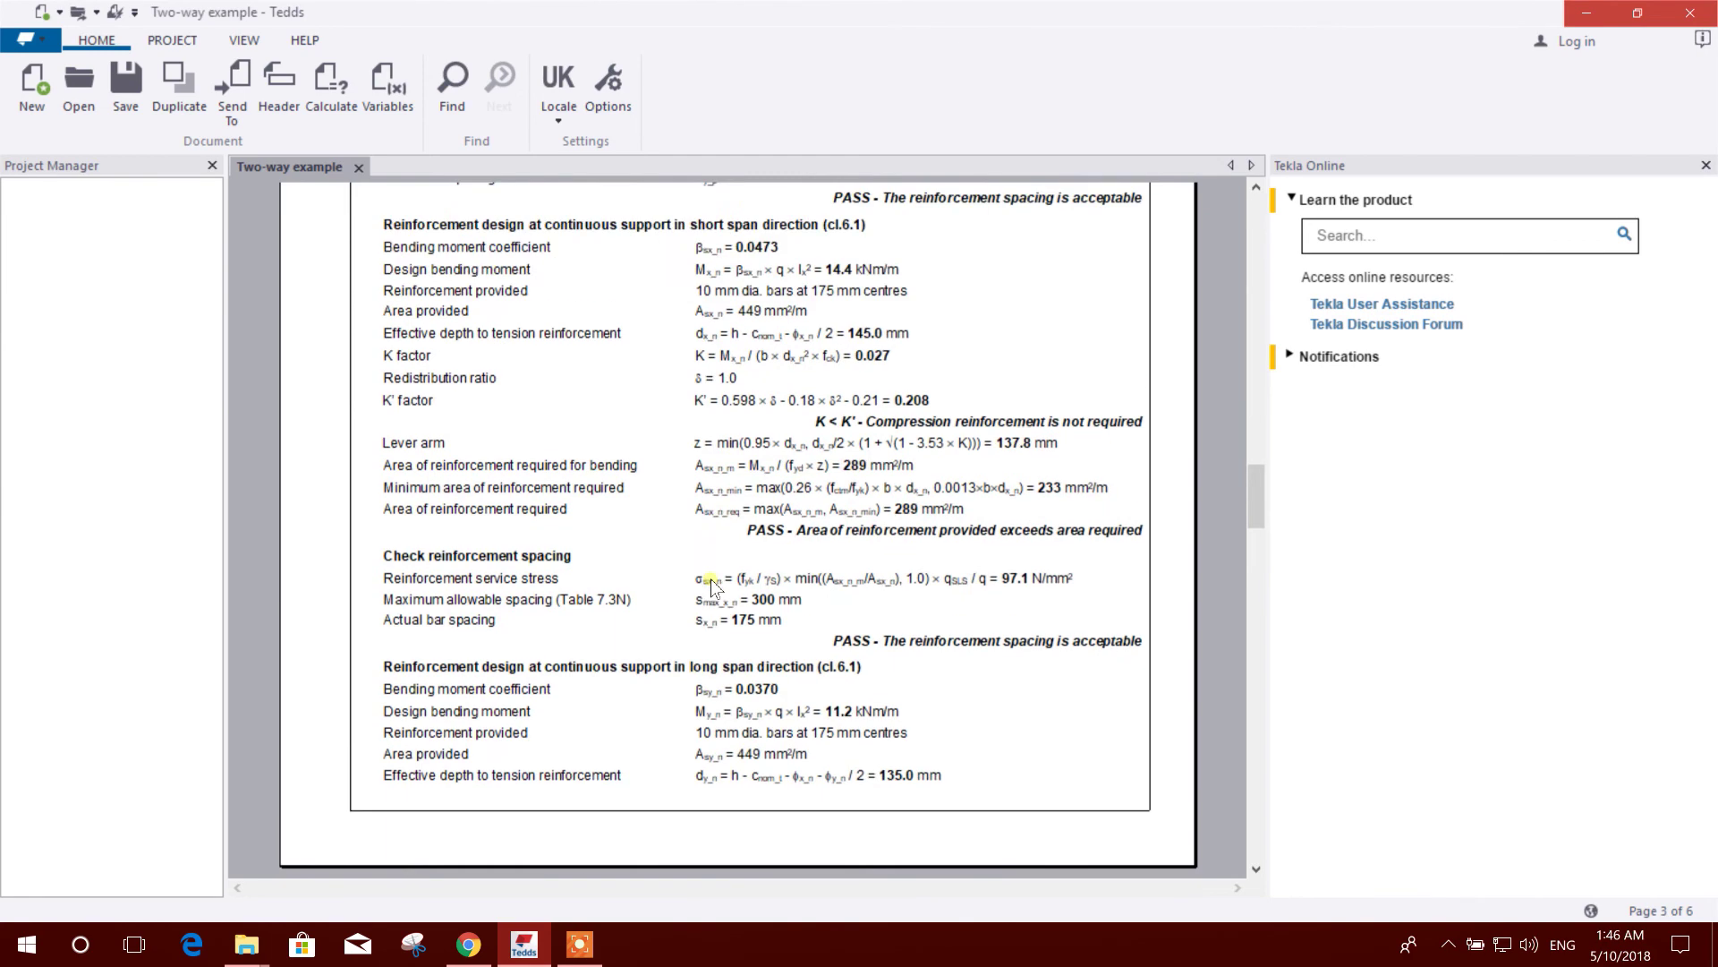
pyautogui.scroll(-15, 712, 587)
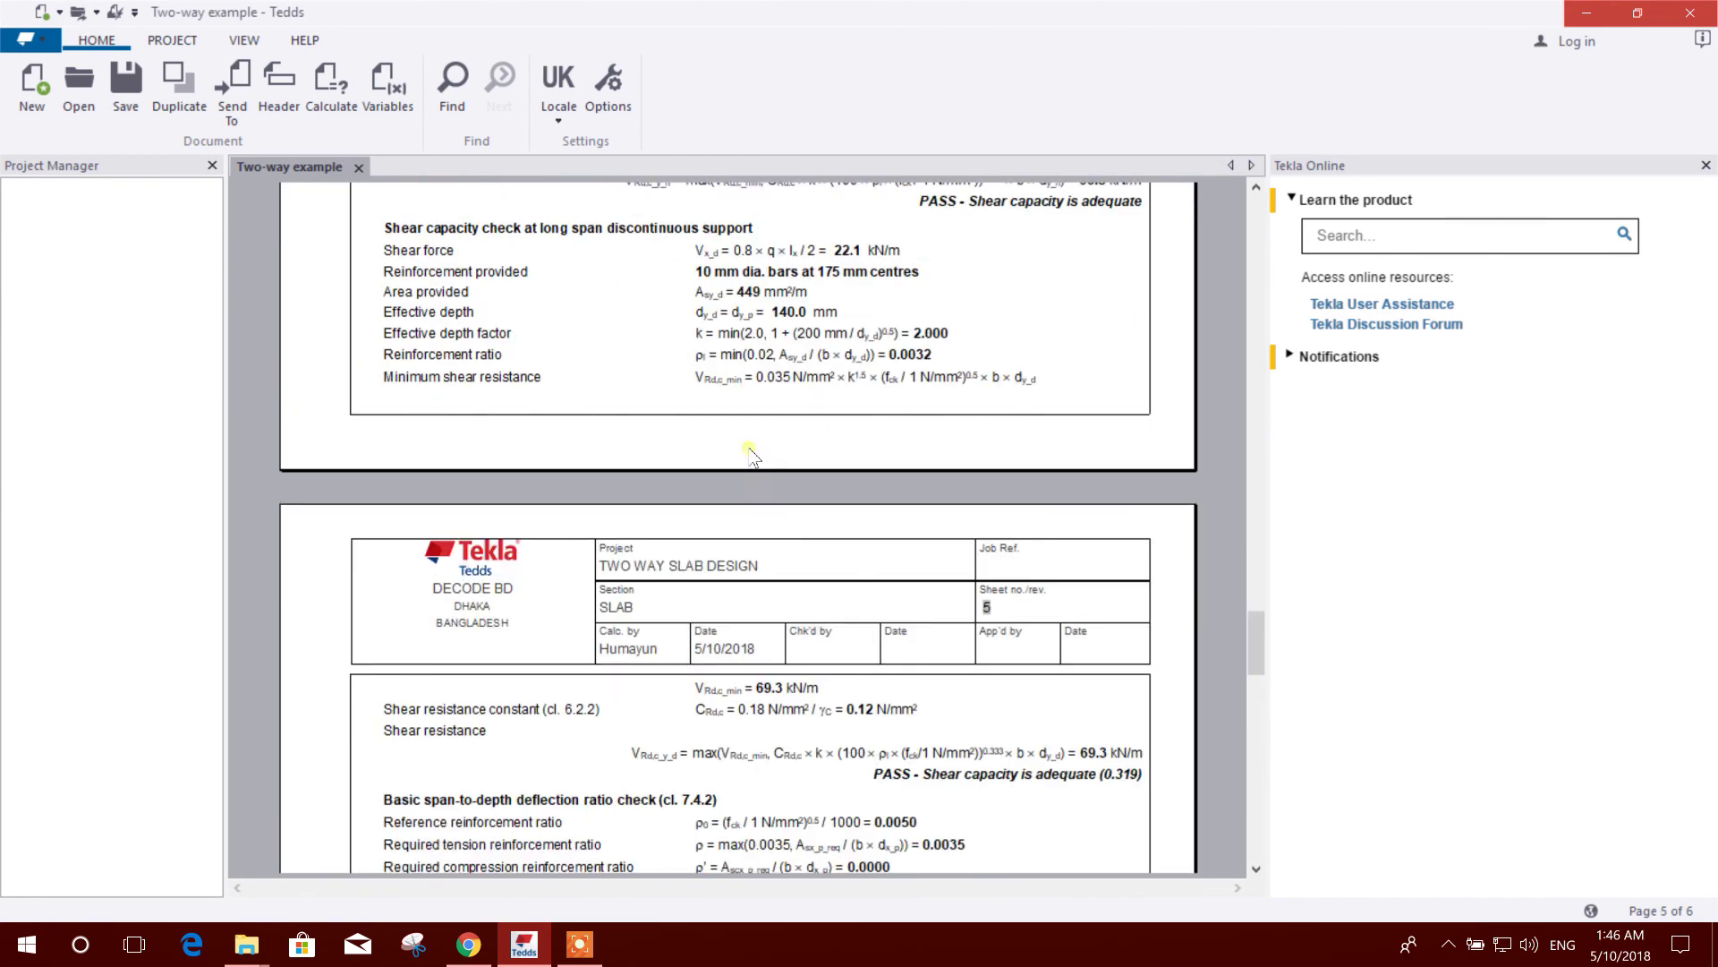
pyautogui.scroll(20, 750, 454)
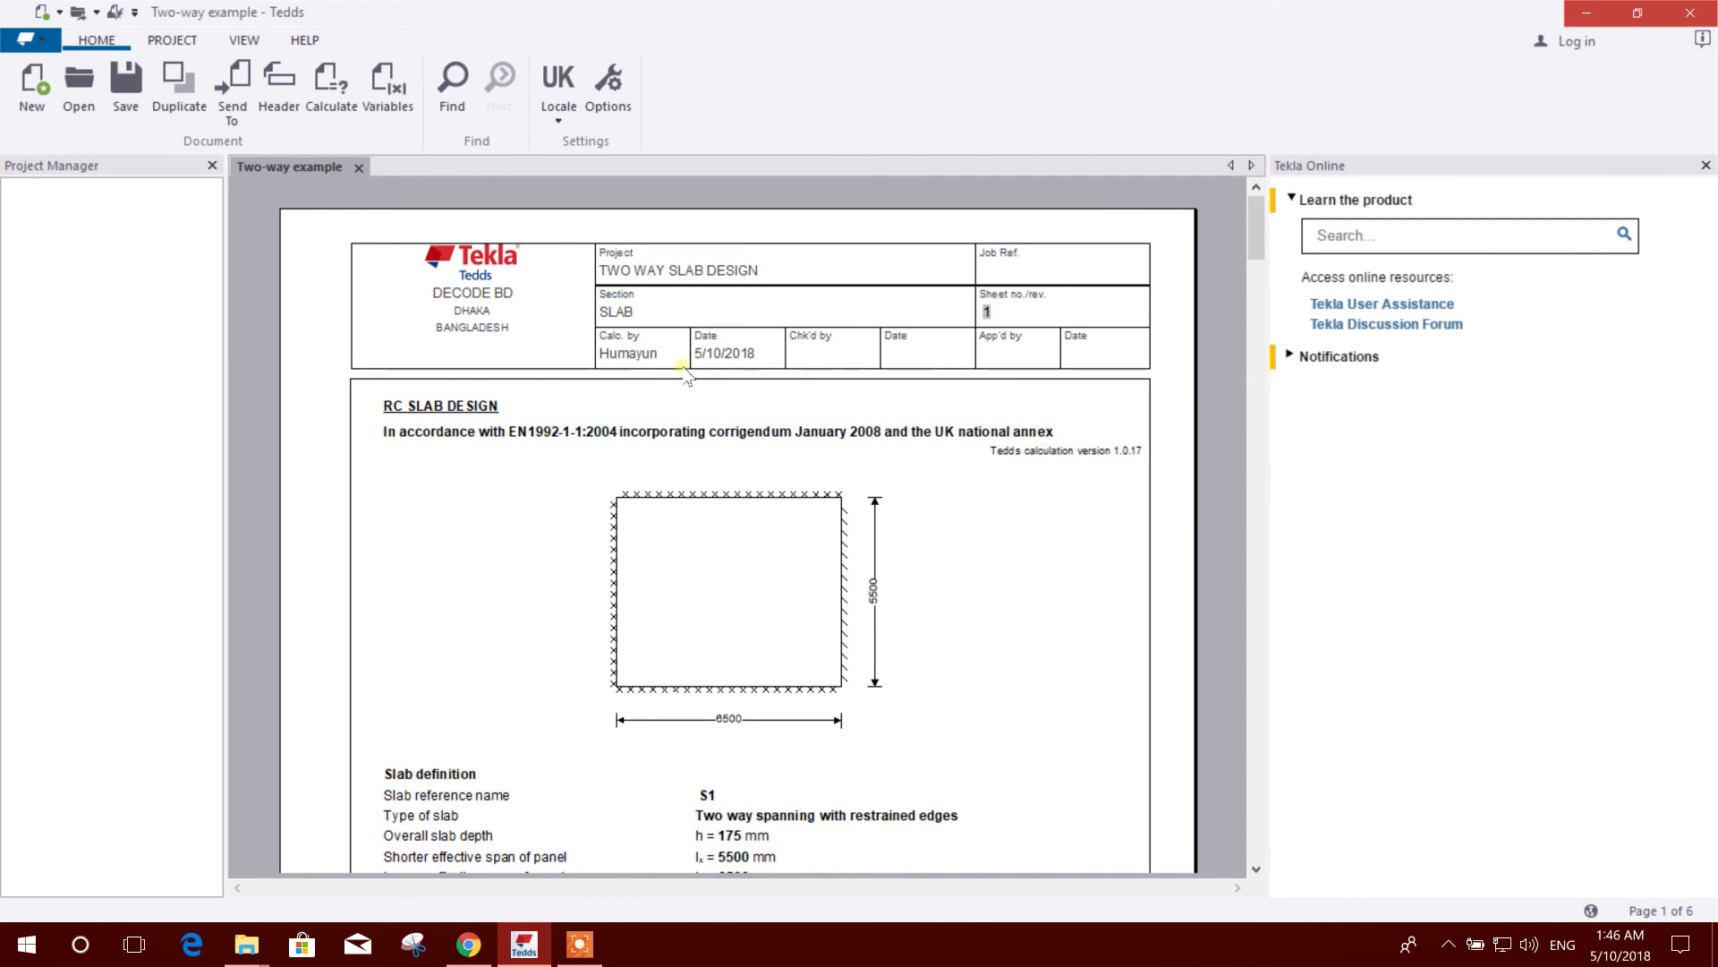
pyautogui.scroll(-4, 1028, 357)
pyautogui.scroll(4, 1025, 358)
pyautogui.scroll(-3, 733, 333)
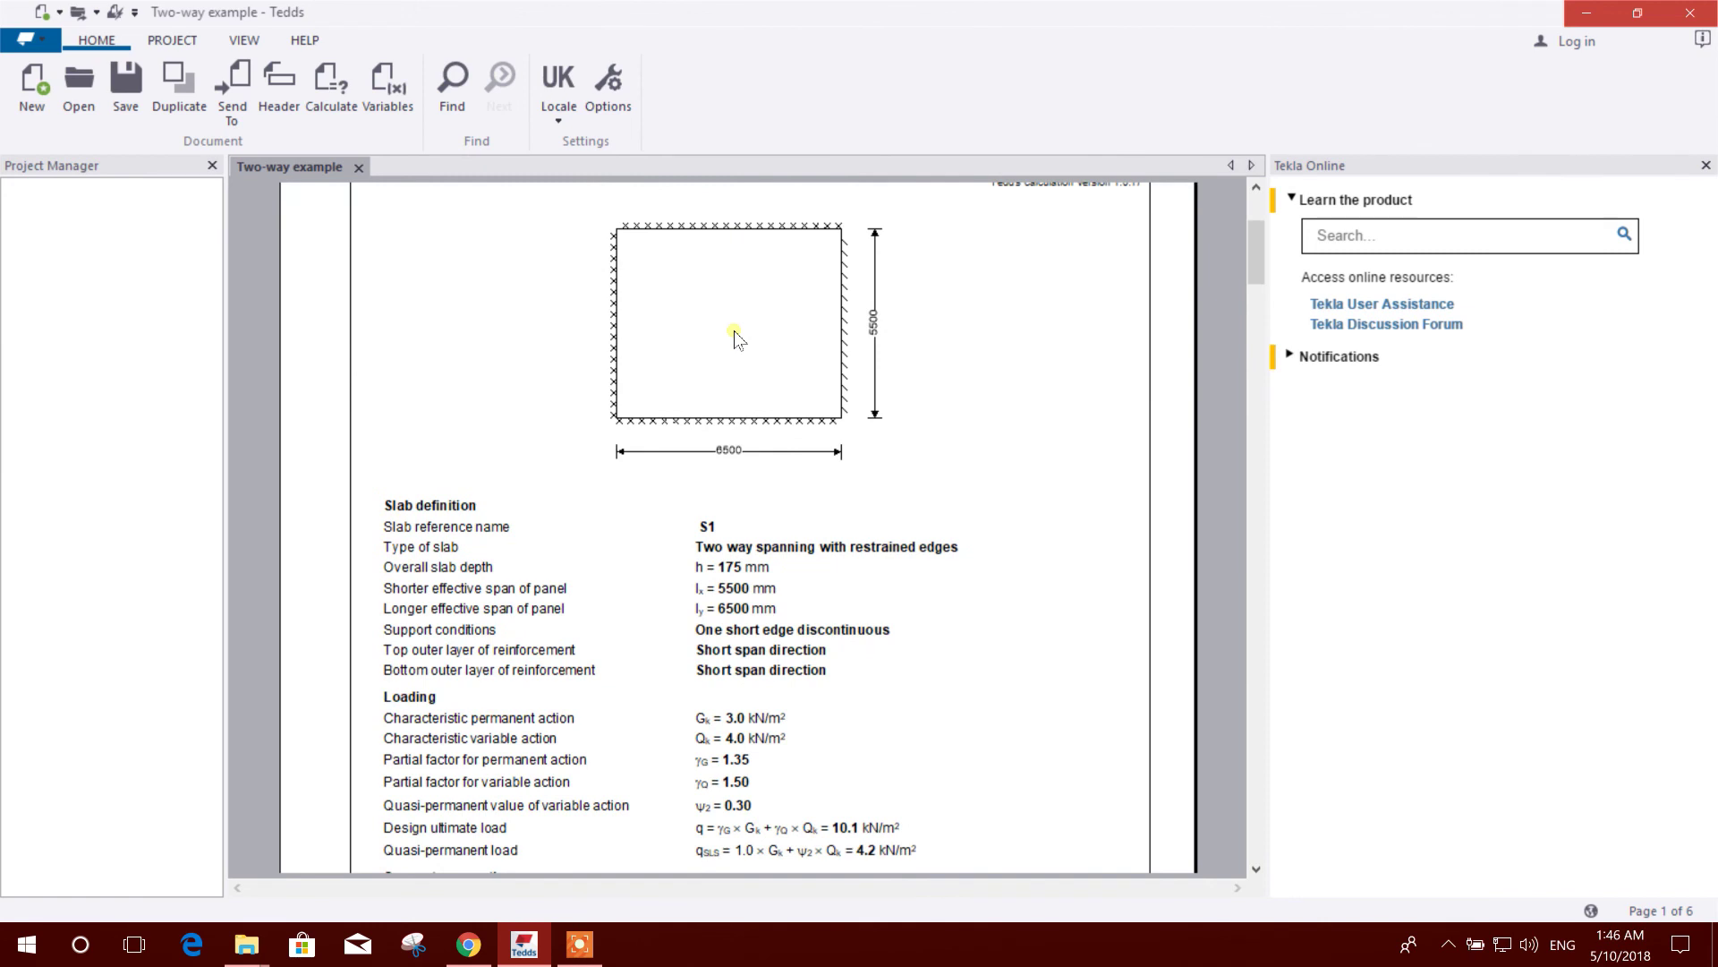